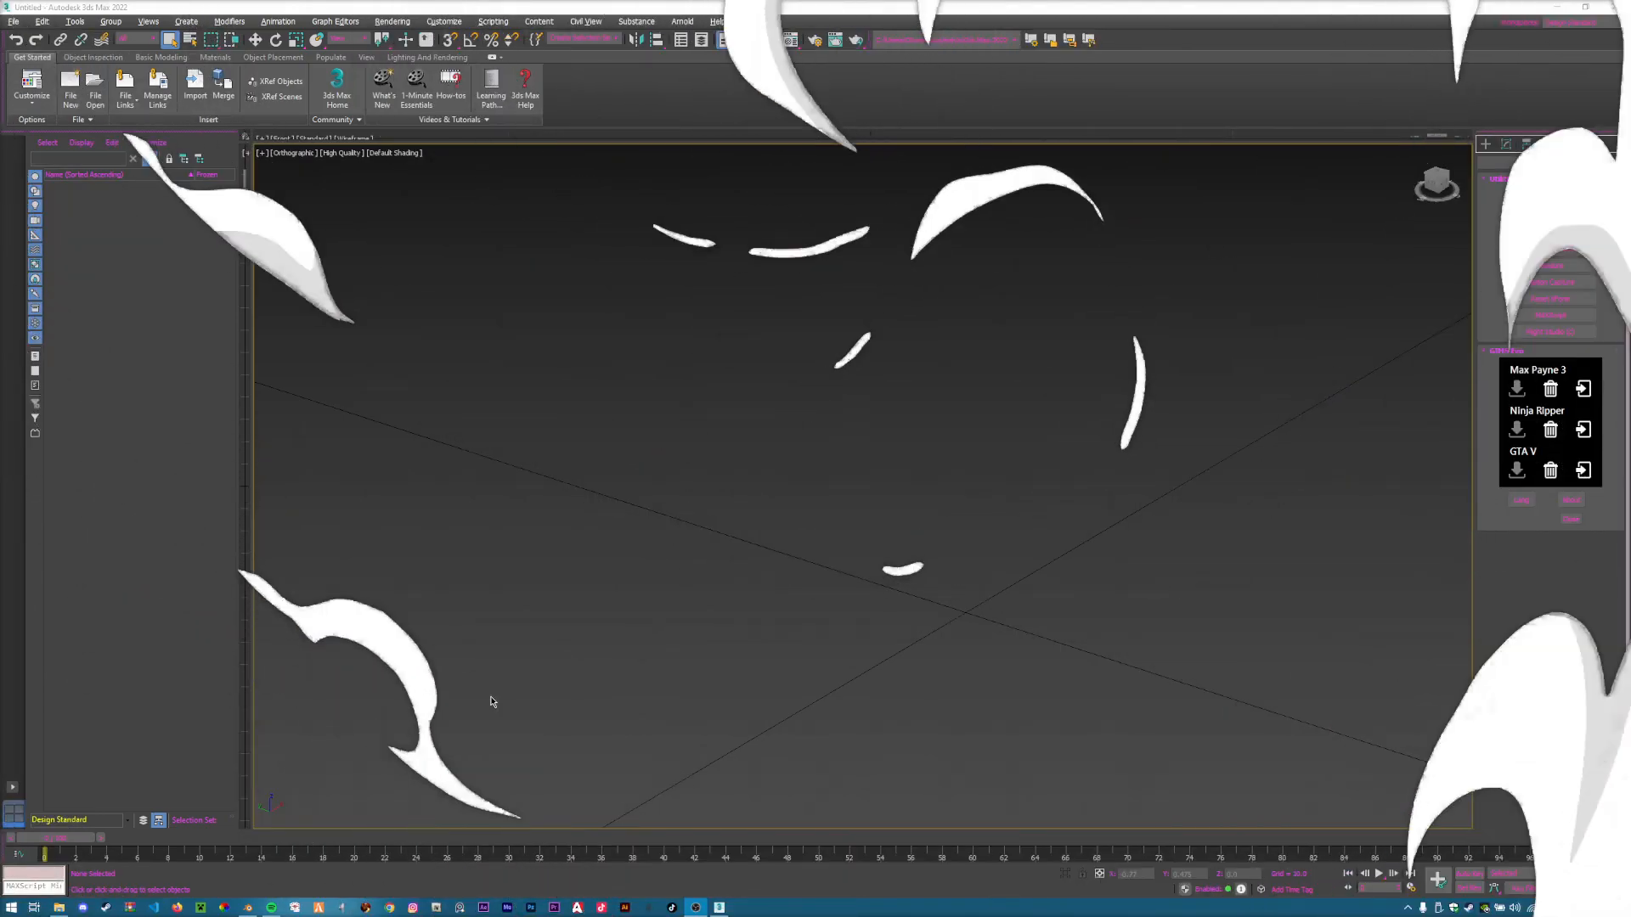
middle_drag(1171, 622, 1094, 599)
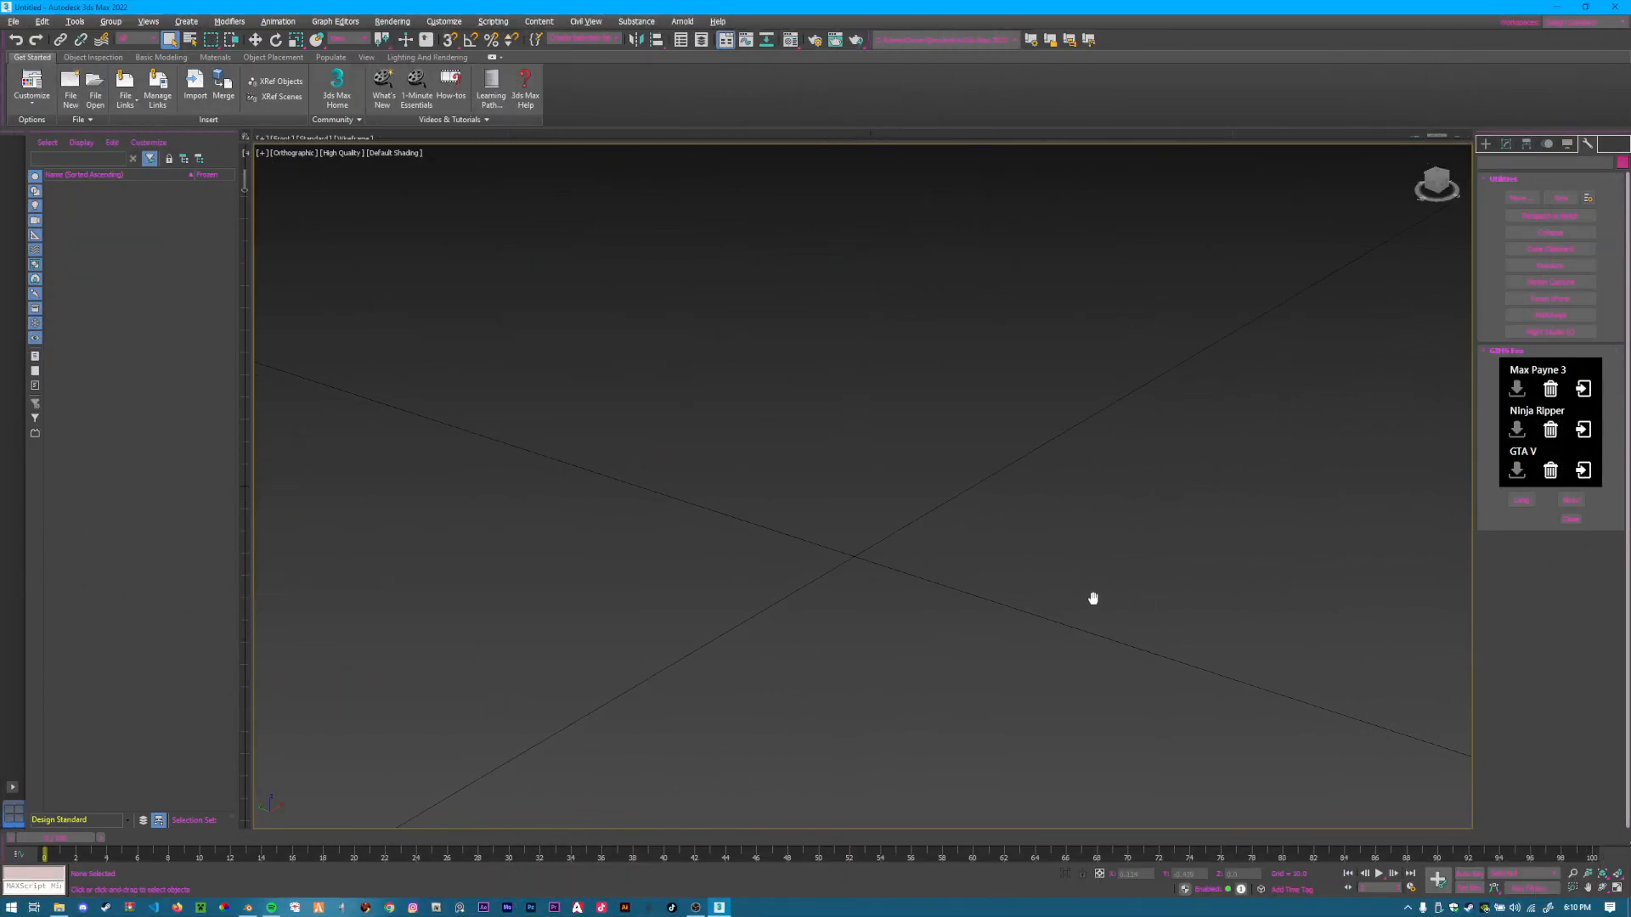
scroll(933, 609, down, 2)
middle_drag(930, 604, 913, 579)
middle_drag(1005, 549, 956, 515)
Import the bloodrings.obj model from the Desktop with the OBJ import options as offered, and clear the selection.
click(14, 22)
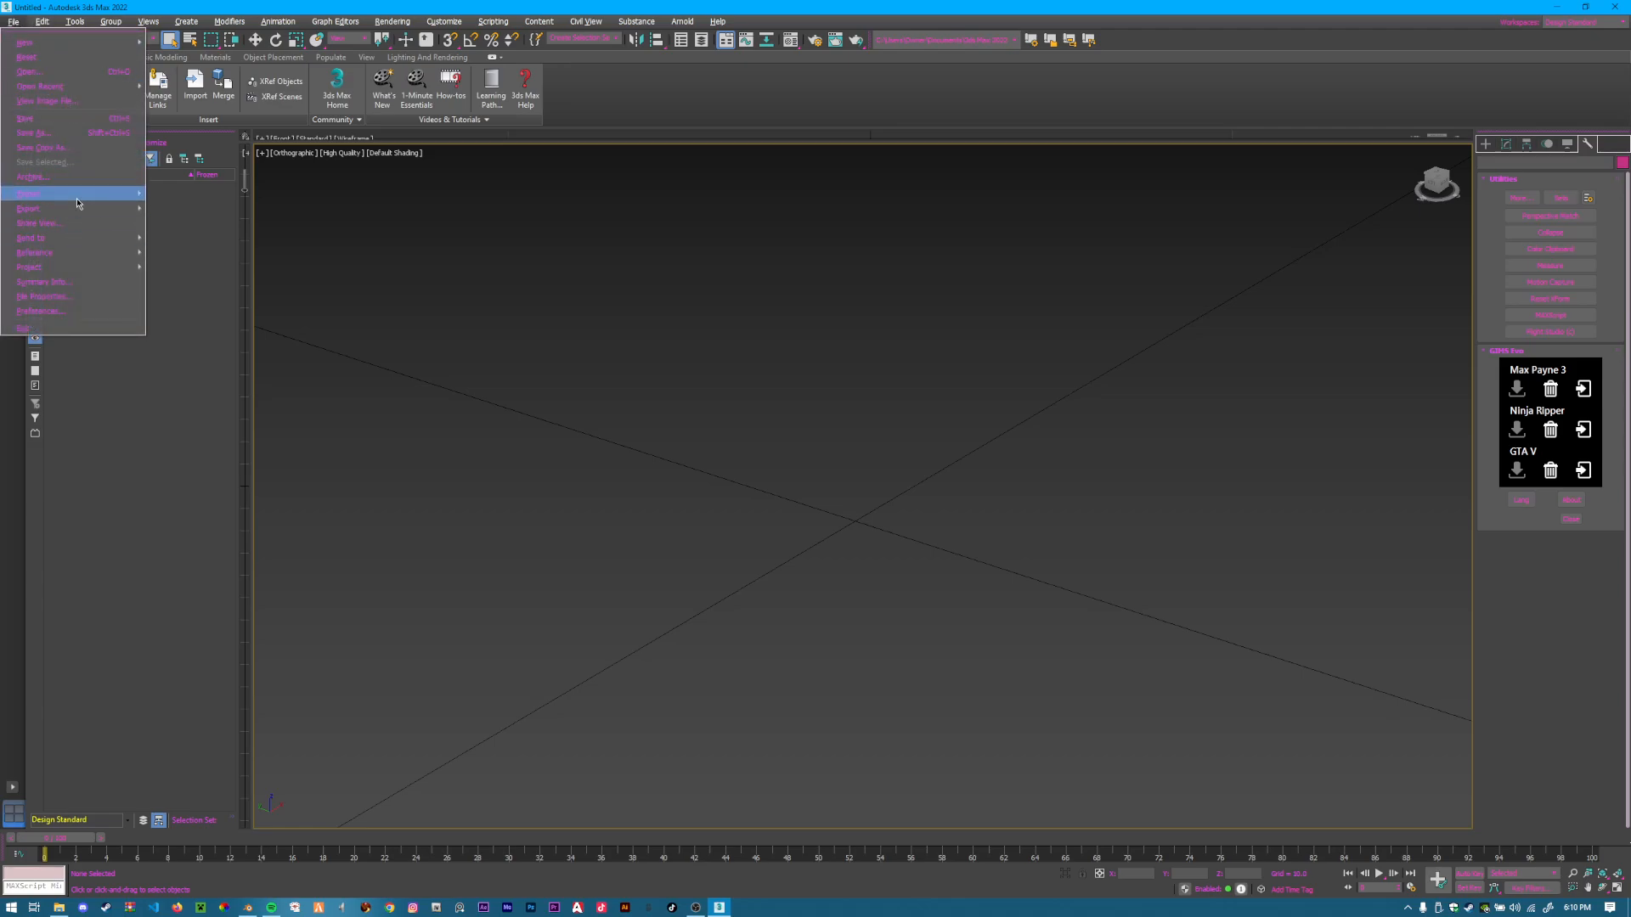
mouse_move(51, 195)
click(183, 196)
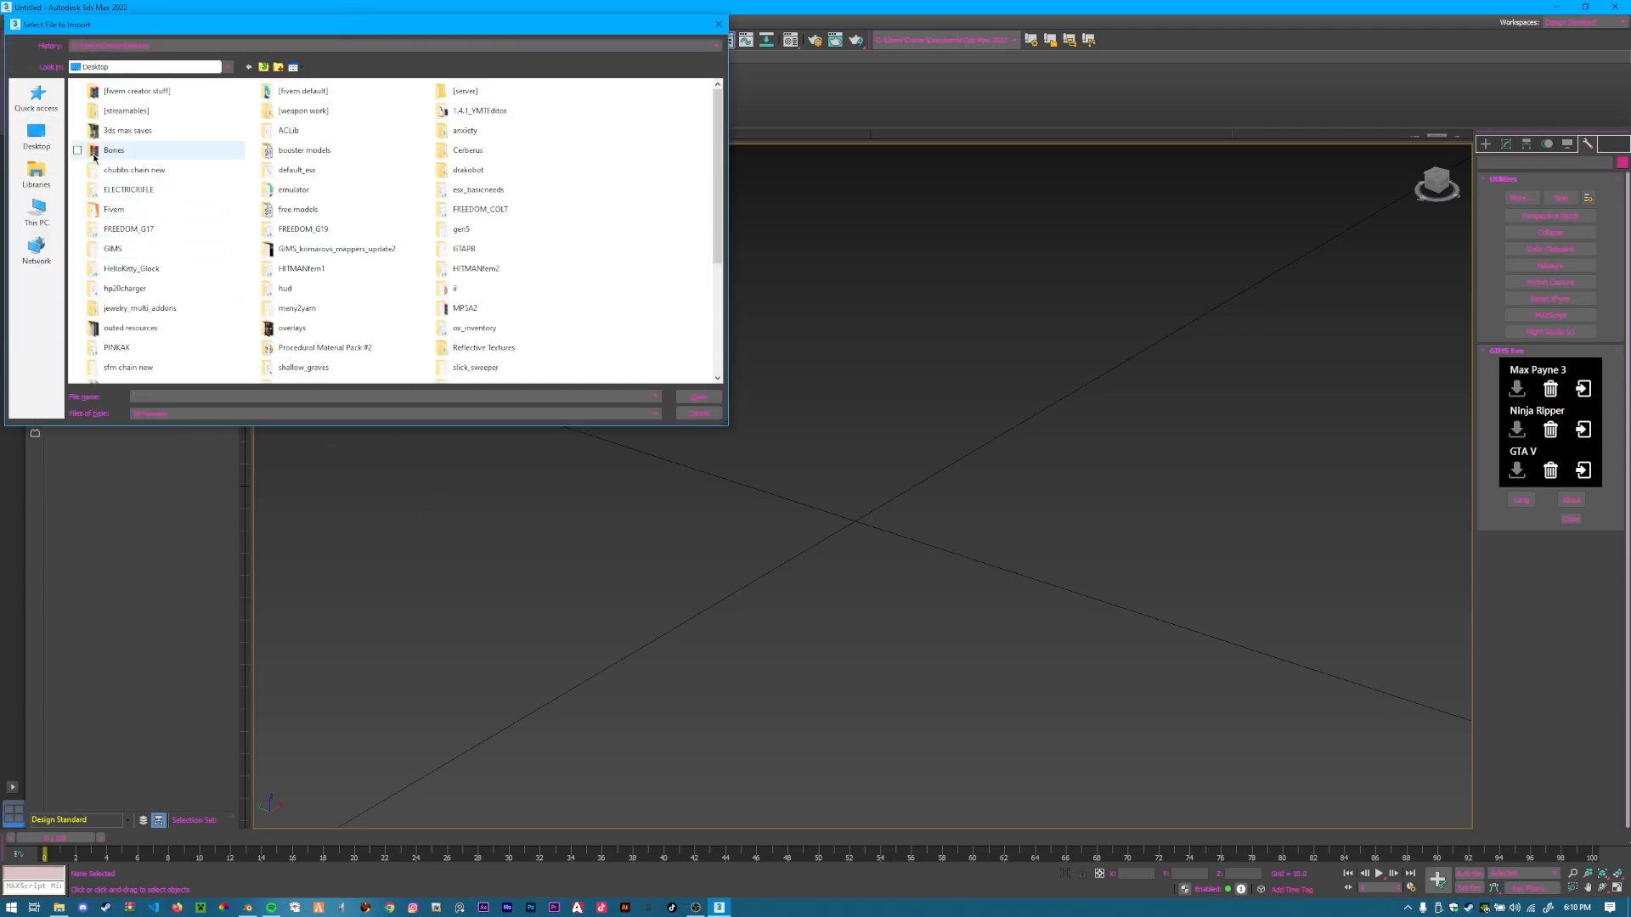
scroll(234, 259, down, 3)
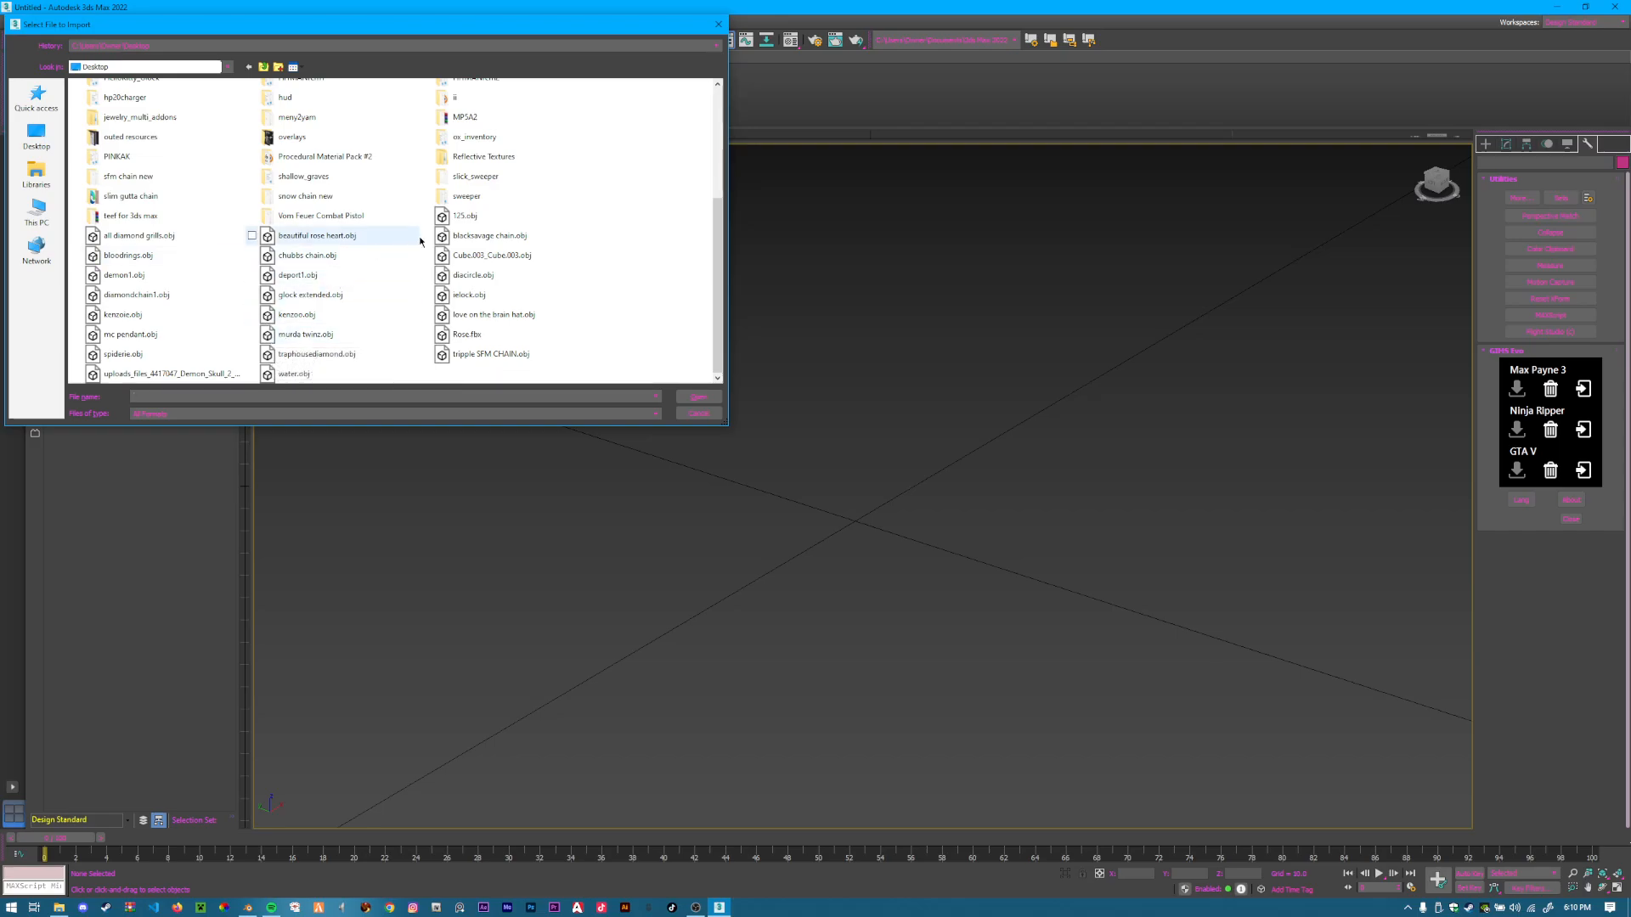
double_click(127, 254)
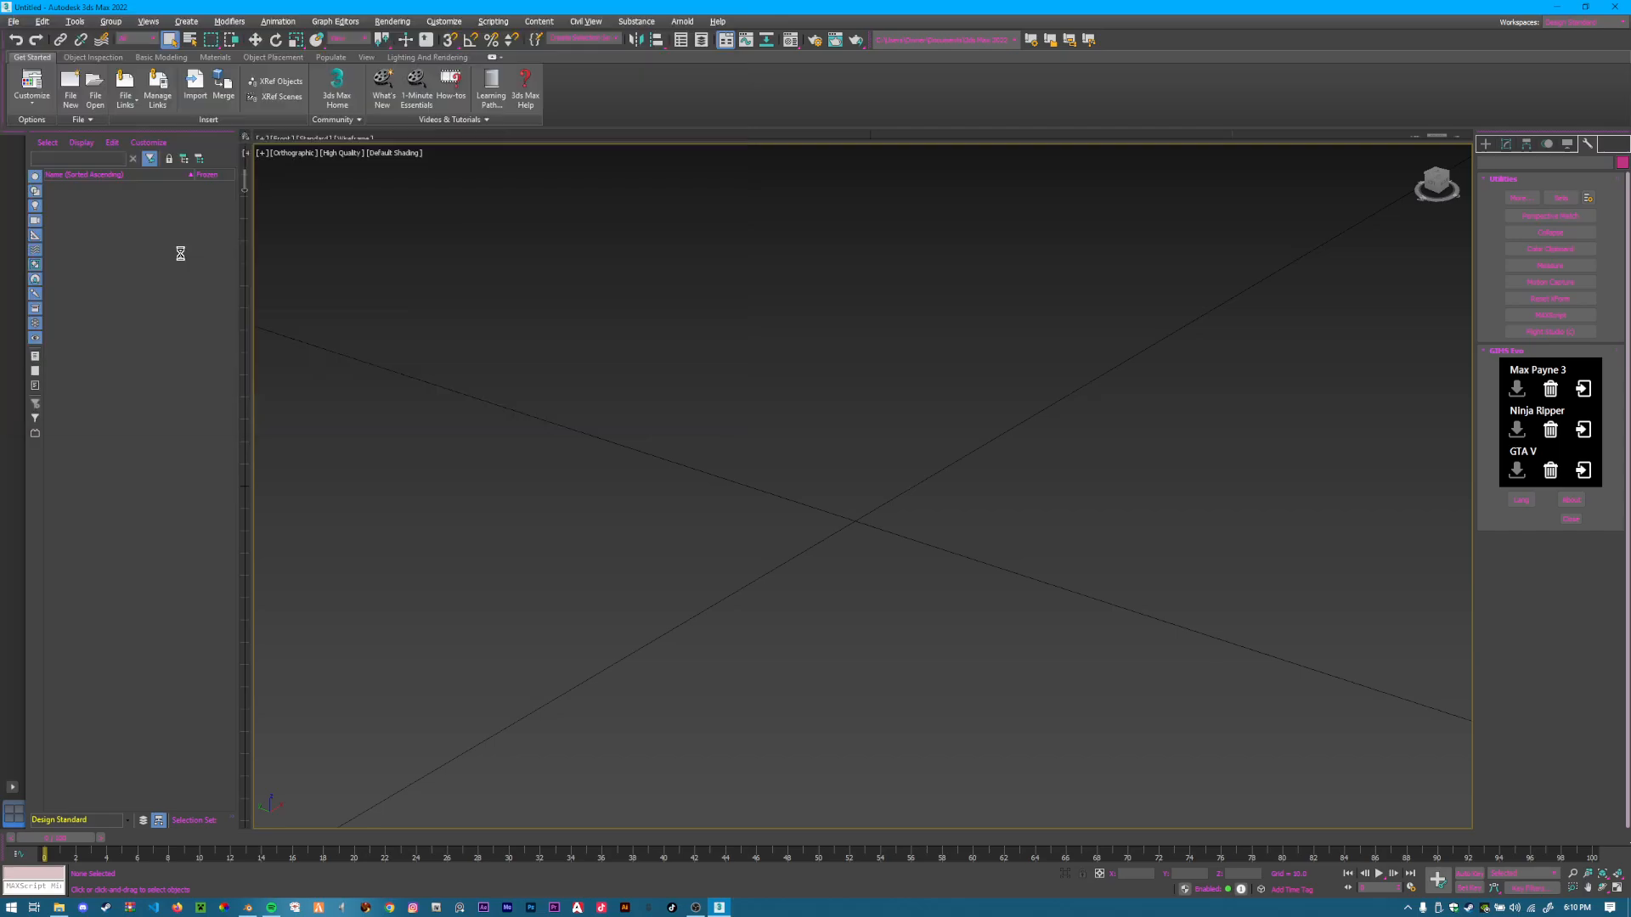
click(713, 671)
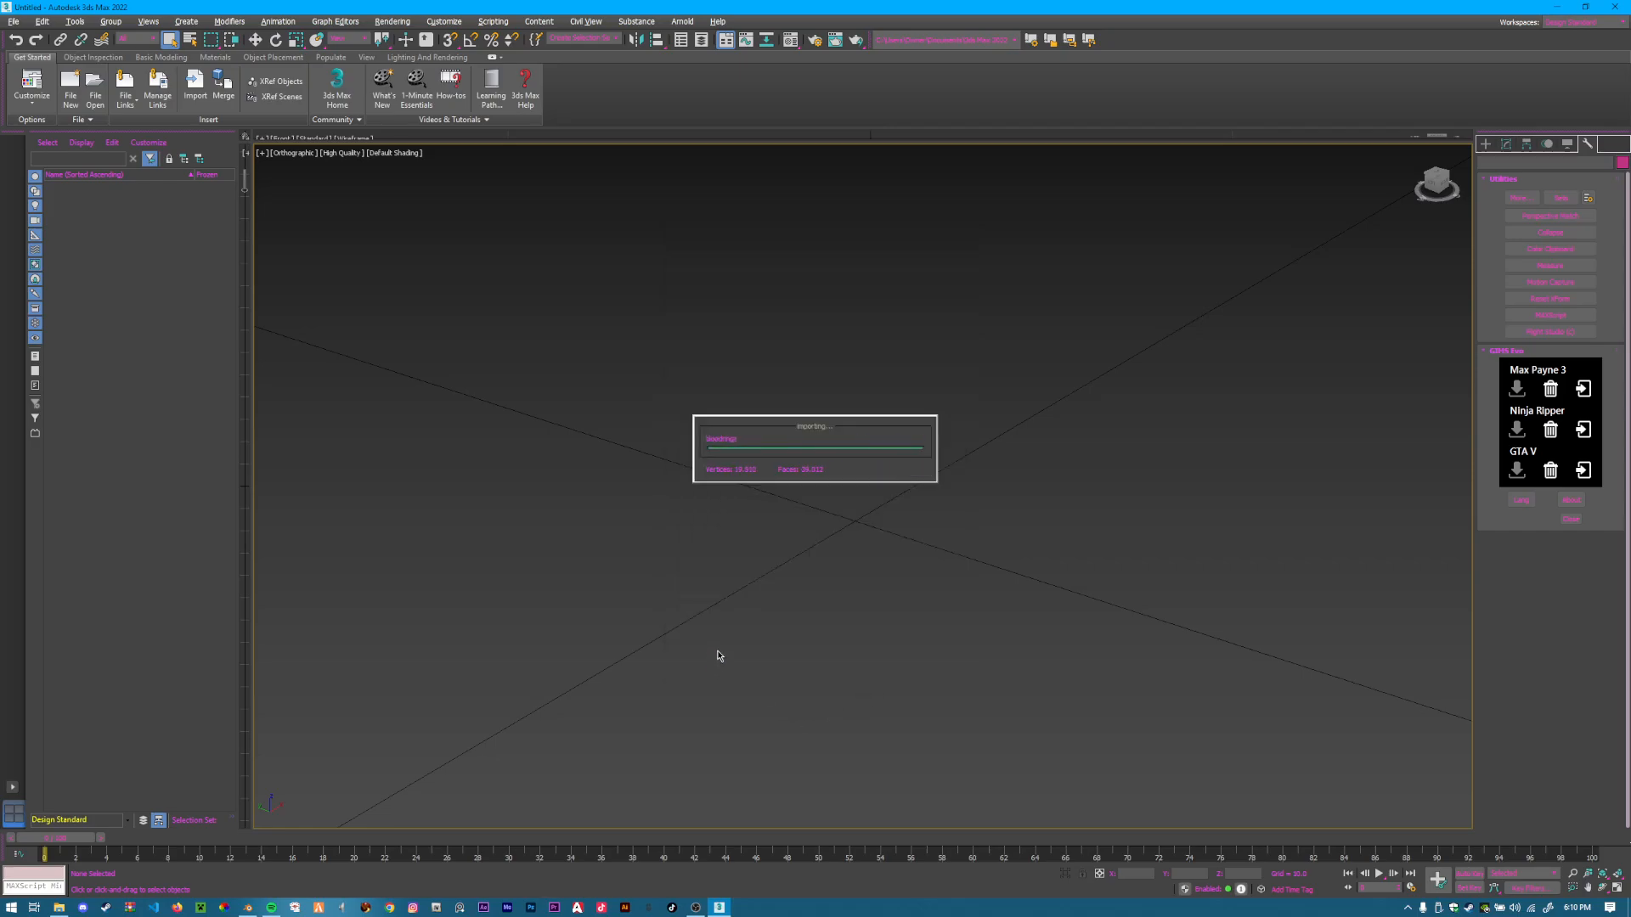
click(768, 385)
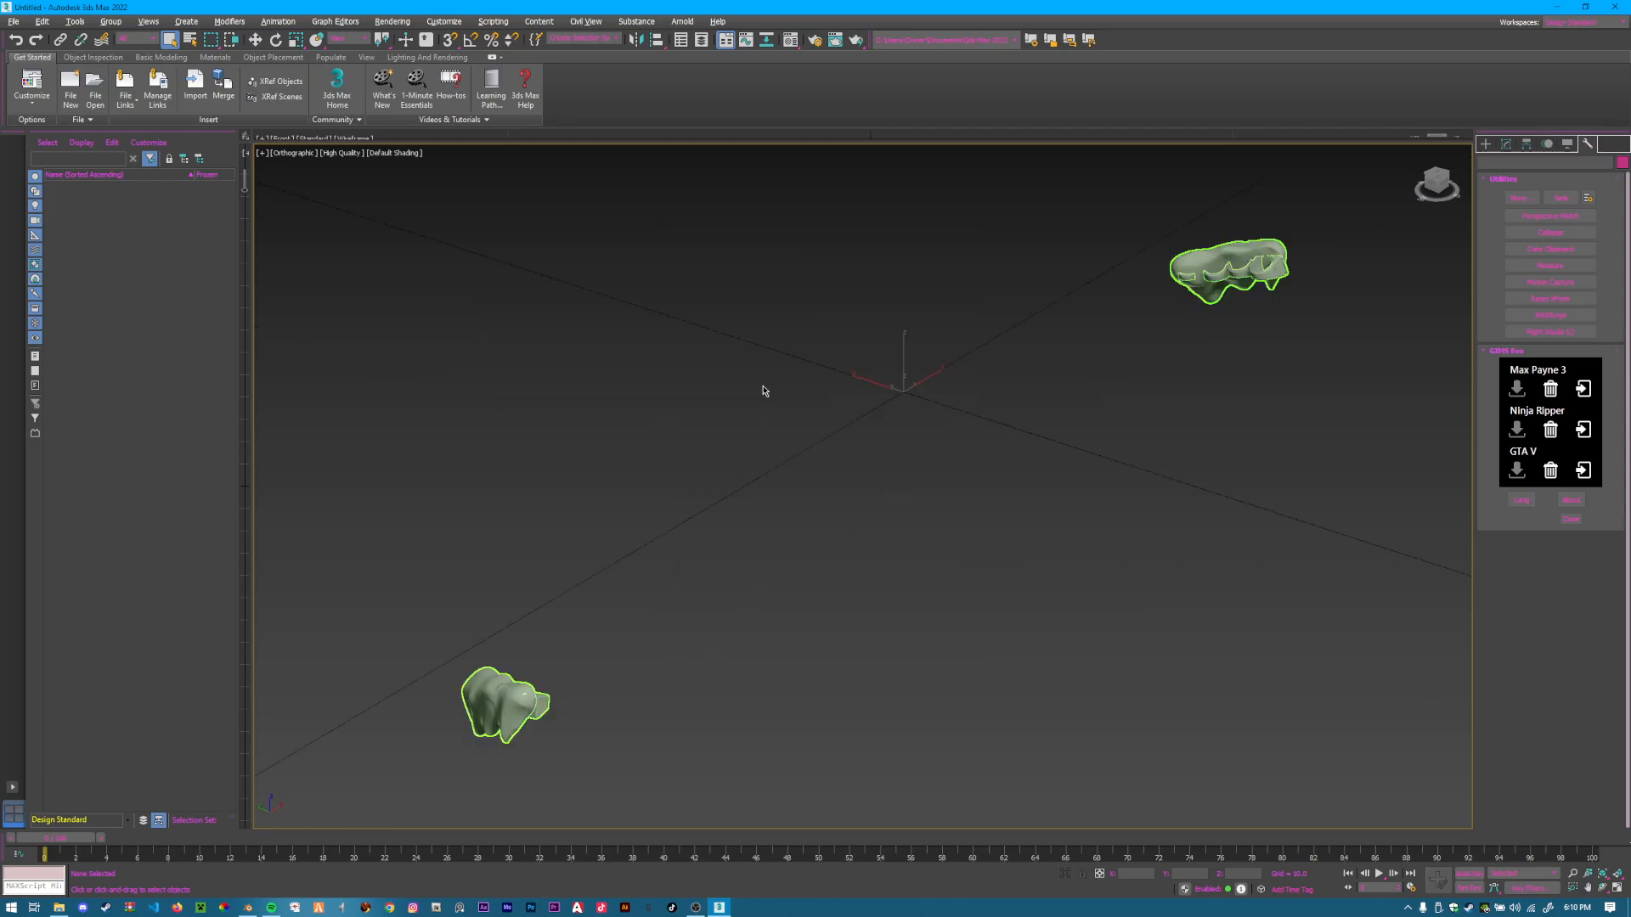
middle_drag(519, 702, 558, 674)
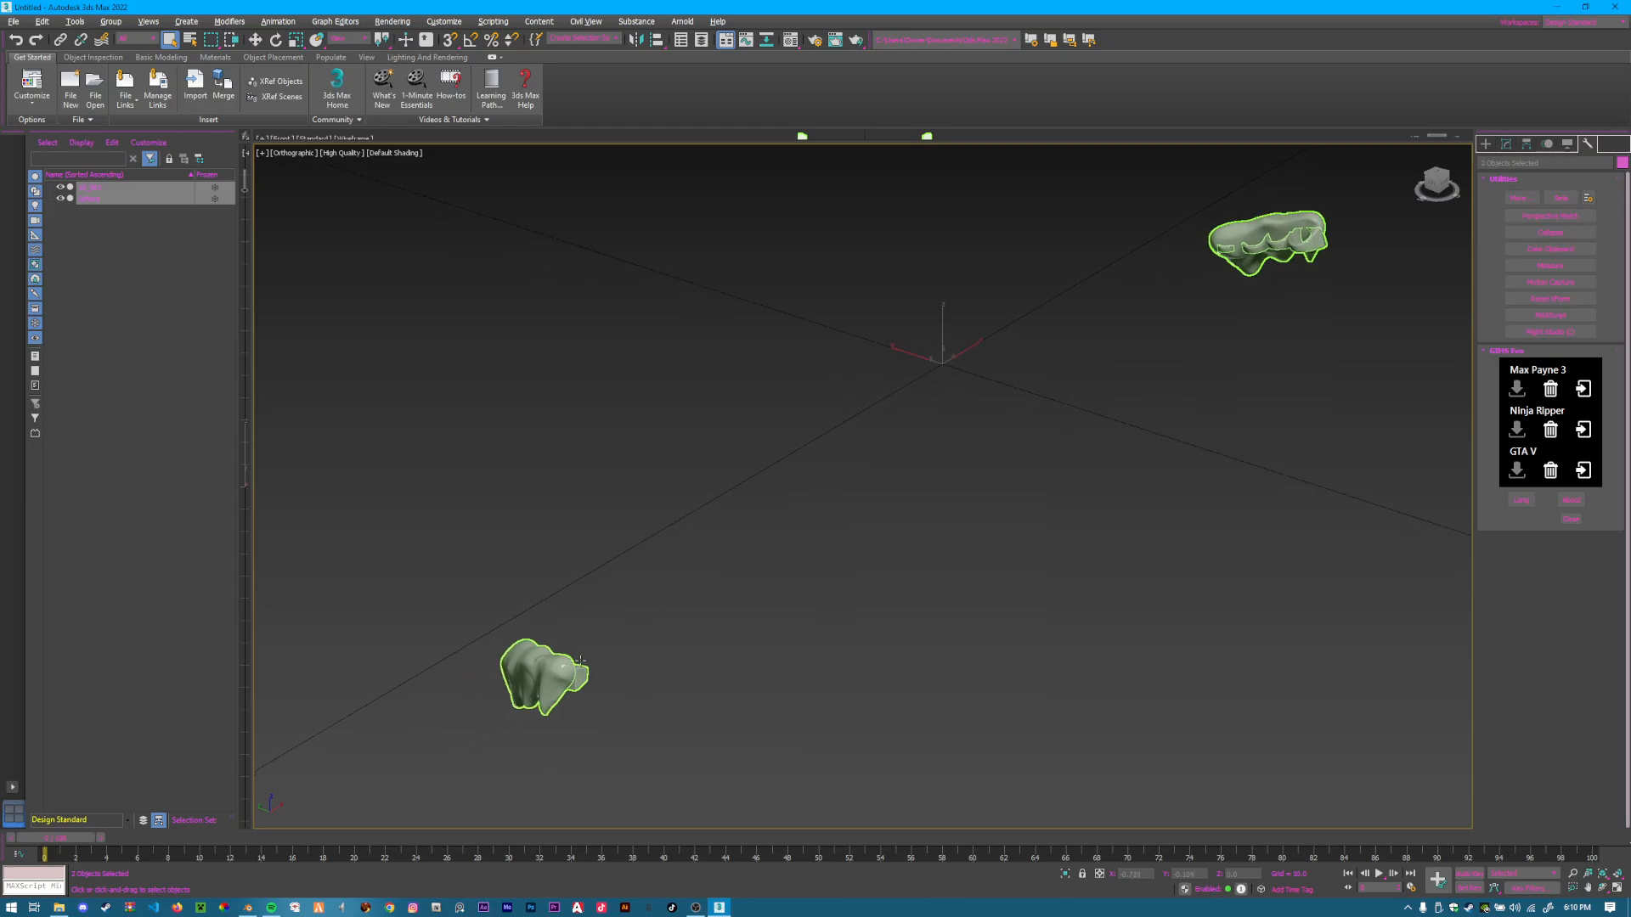
click(765, 624)
Switch the viewport to the Perspective view with Standard shading quality.
click(292, 157)
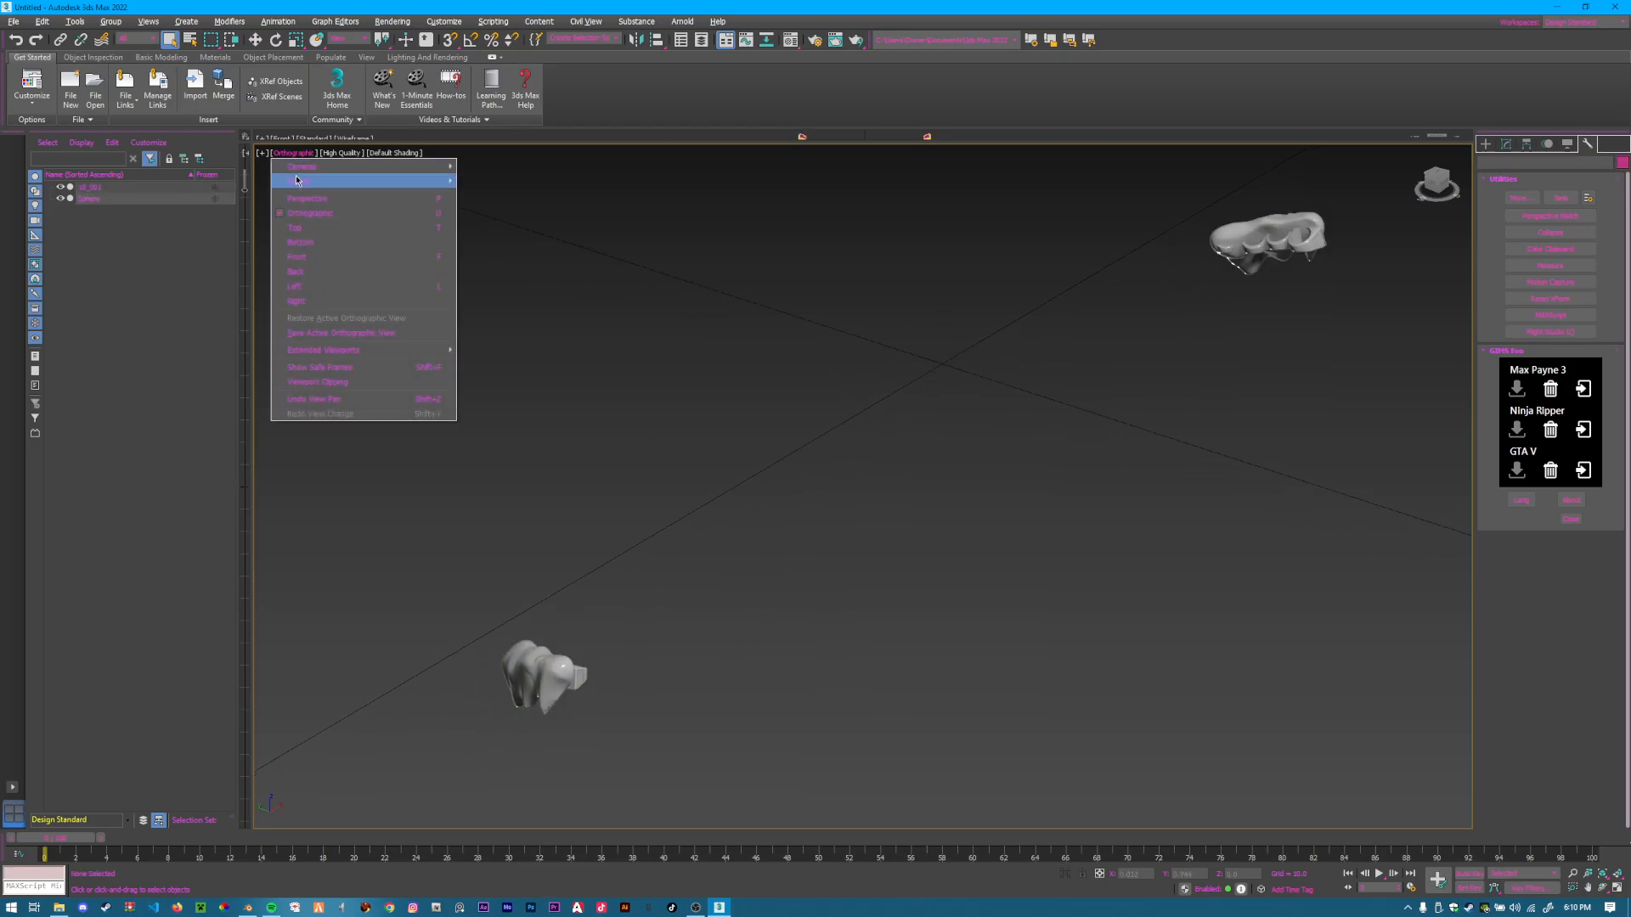
click(307, 196)
click(336, 153)
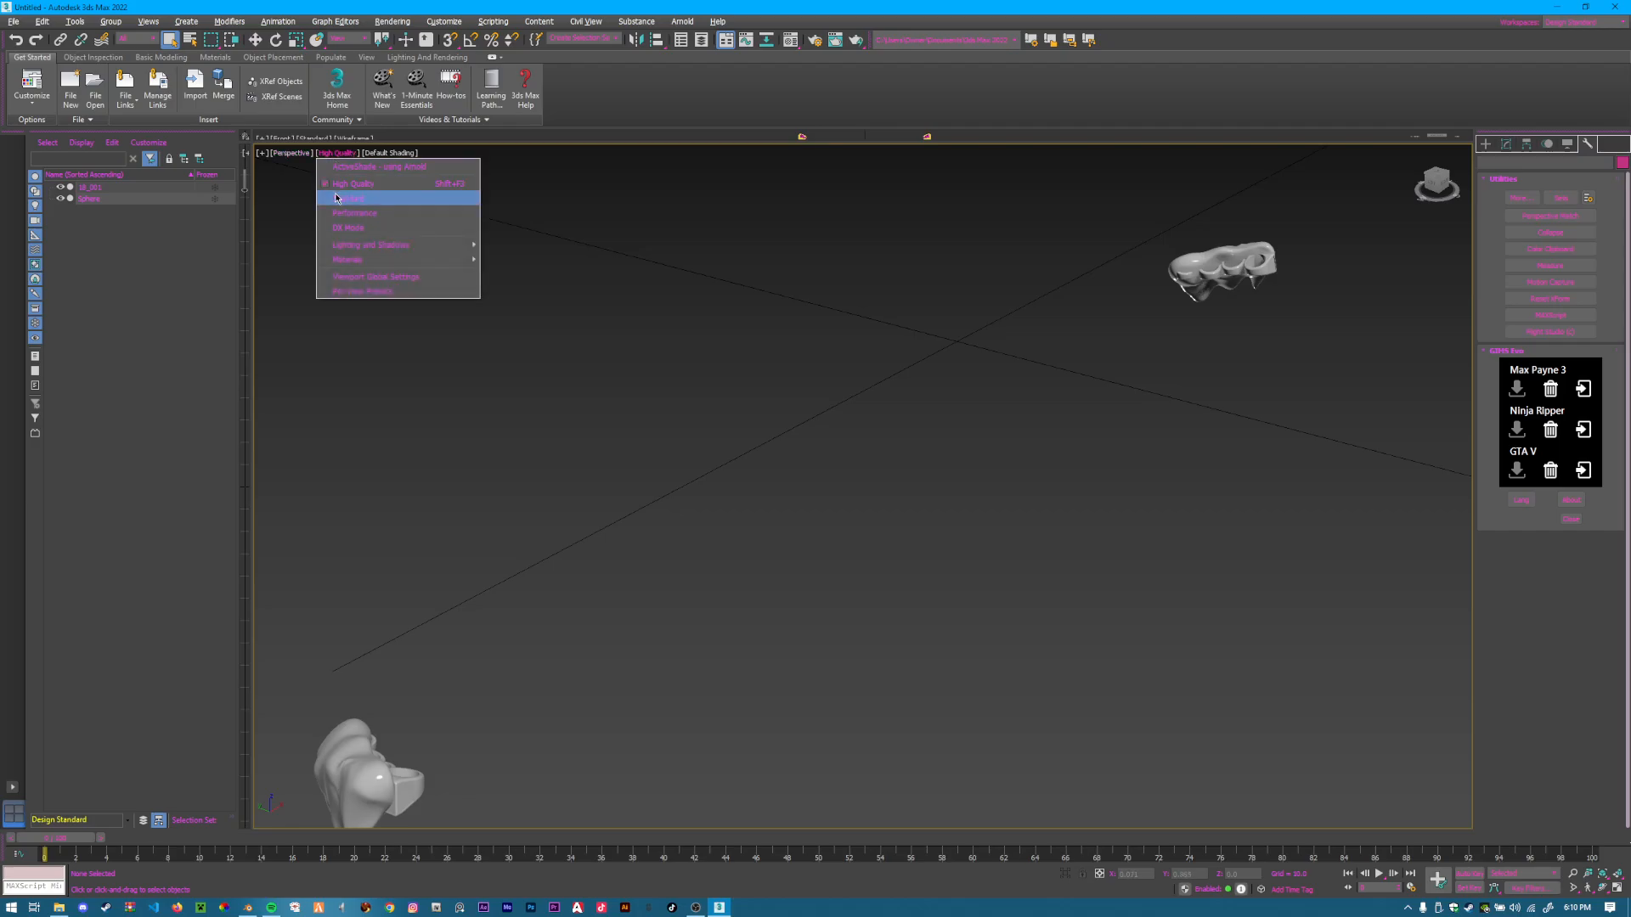
click(350, 198)
middle_drag(564, 467, 827, 360)
scroll(891, 509, up, 2)
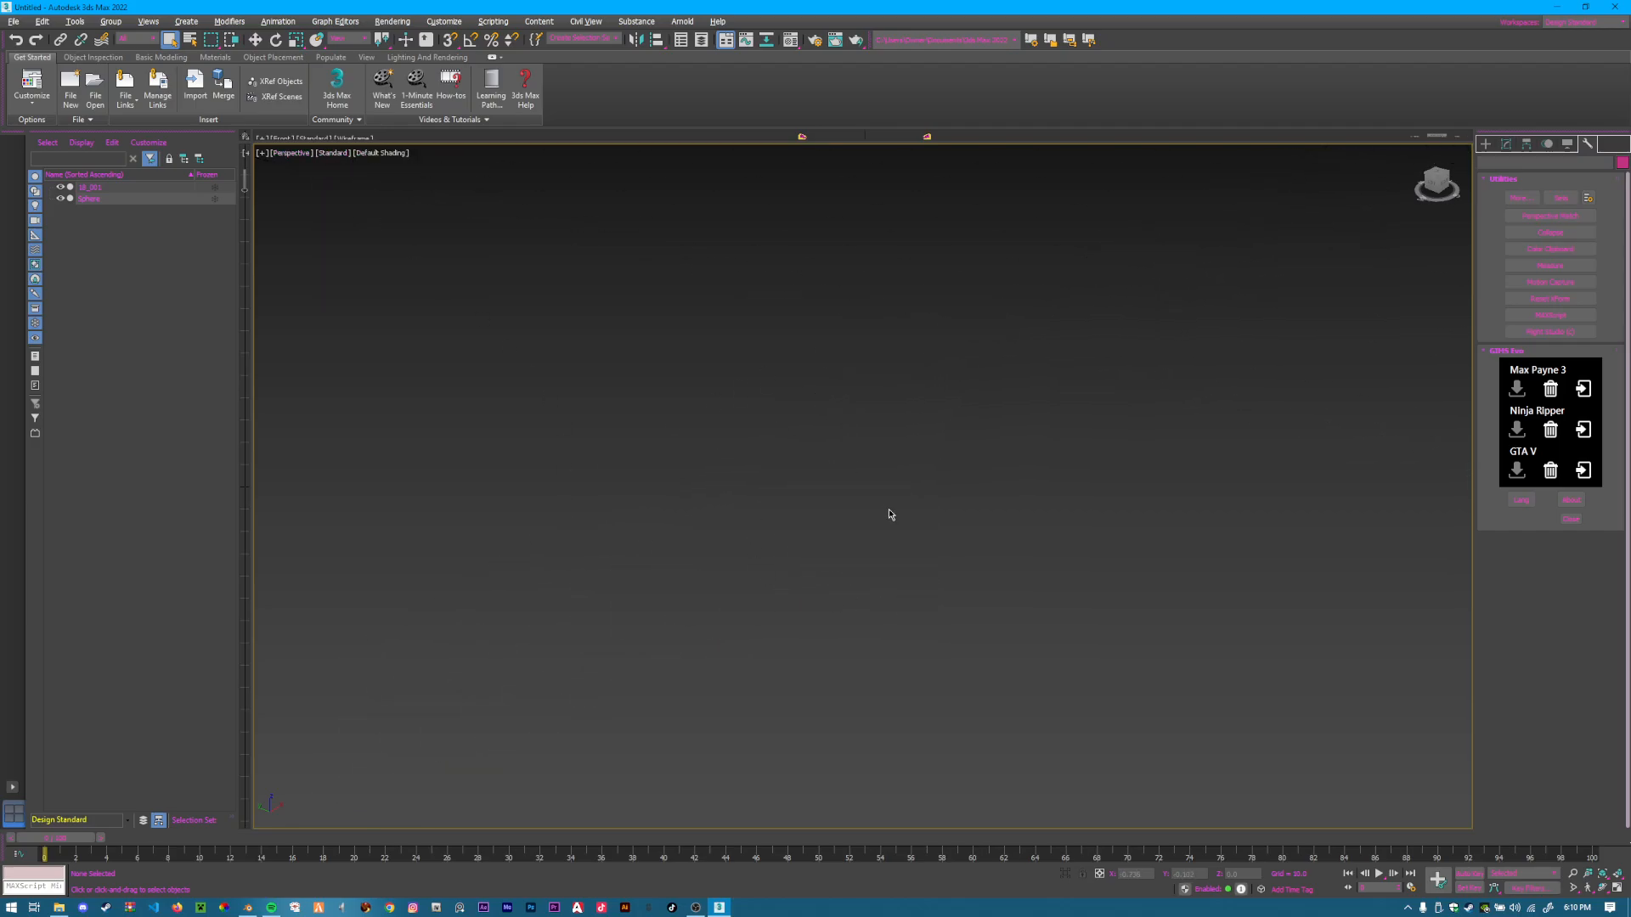
scroll(889, 509, down, 3)
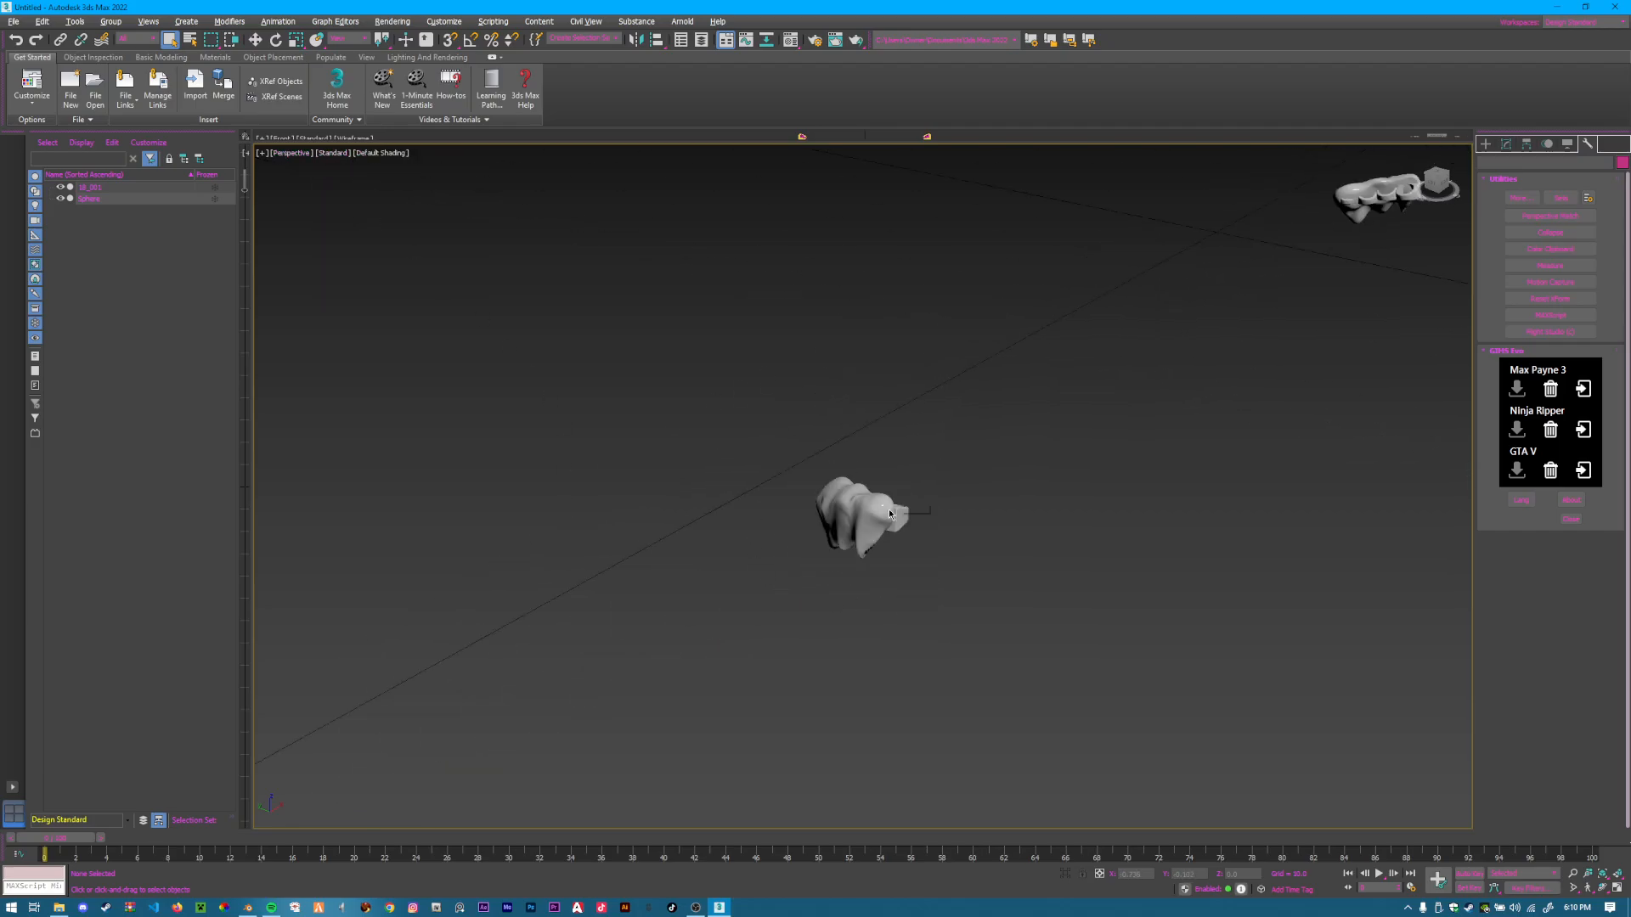
Return the viewport to the Orthographic view with High Quality shading.
click(297, 157)
click(304, 215)
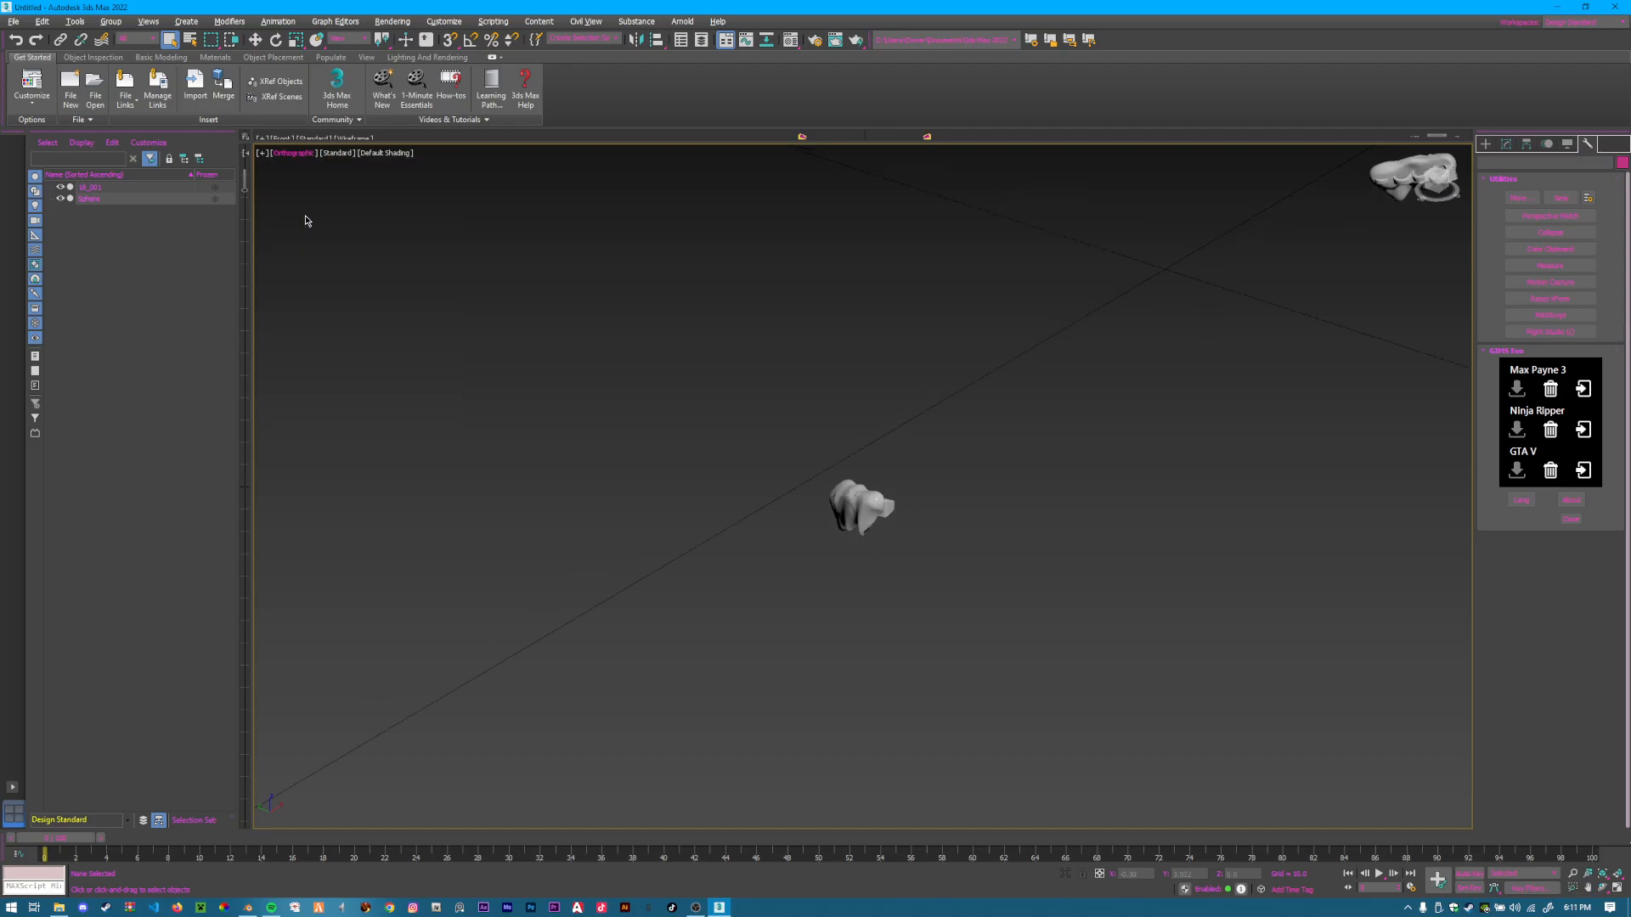
click(336, 154)
click(352, 188)
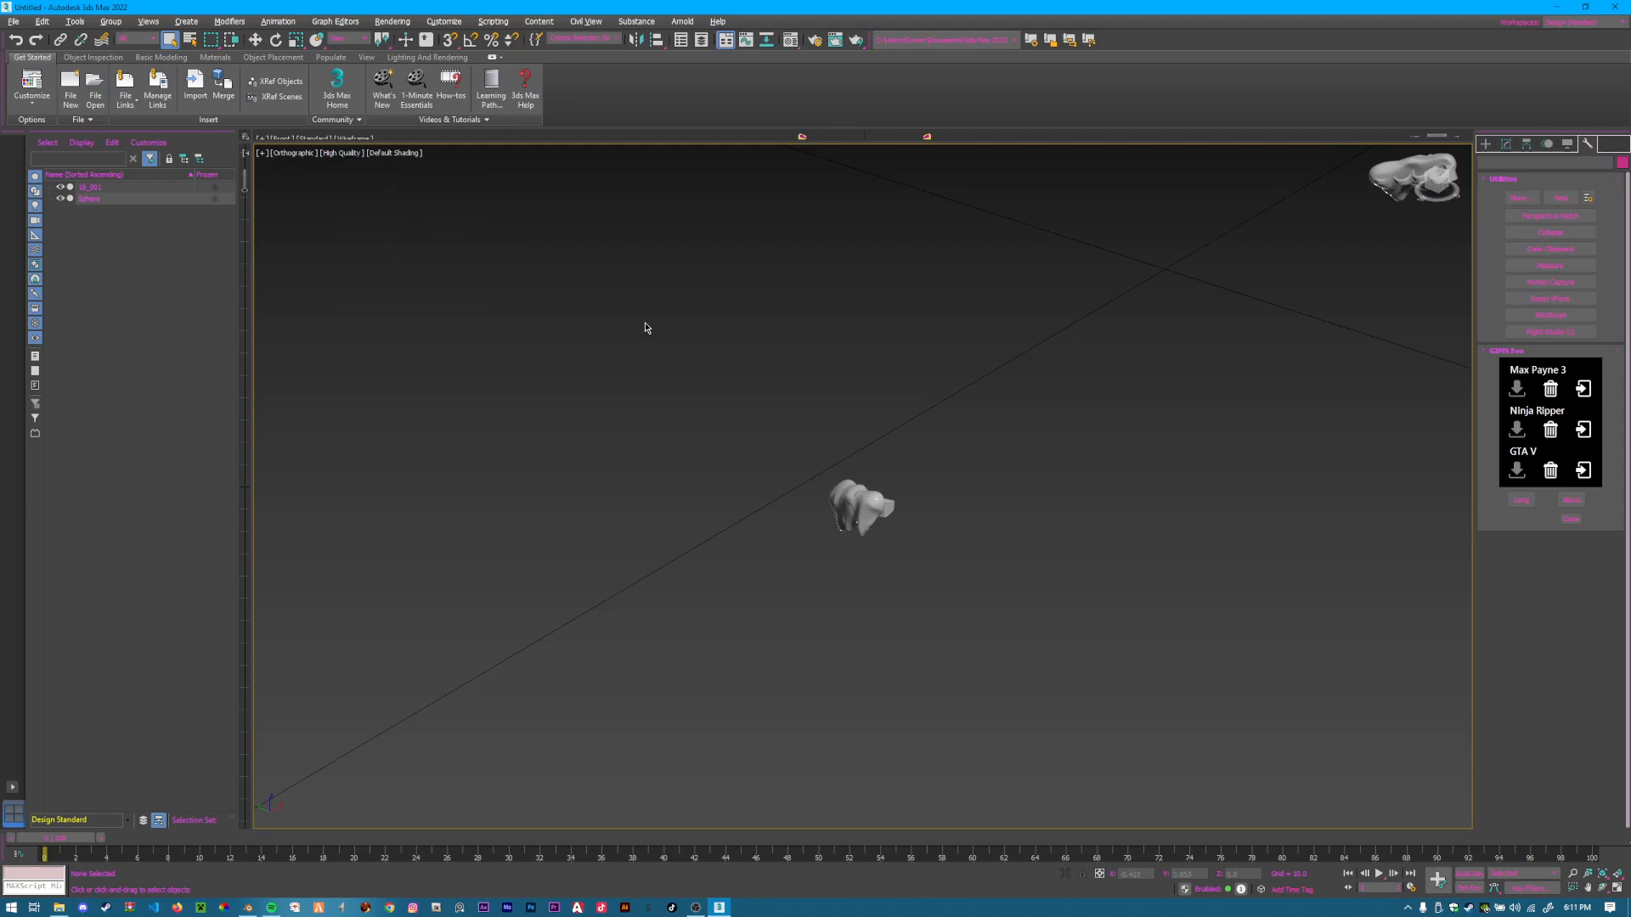
Examine the imported tooth-shaped Sphere mesh and the band piece behind it from close up and from a distance.
scroll(856, 491, up, 6)
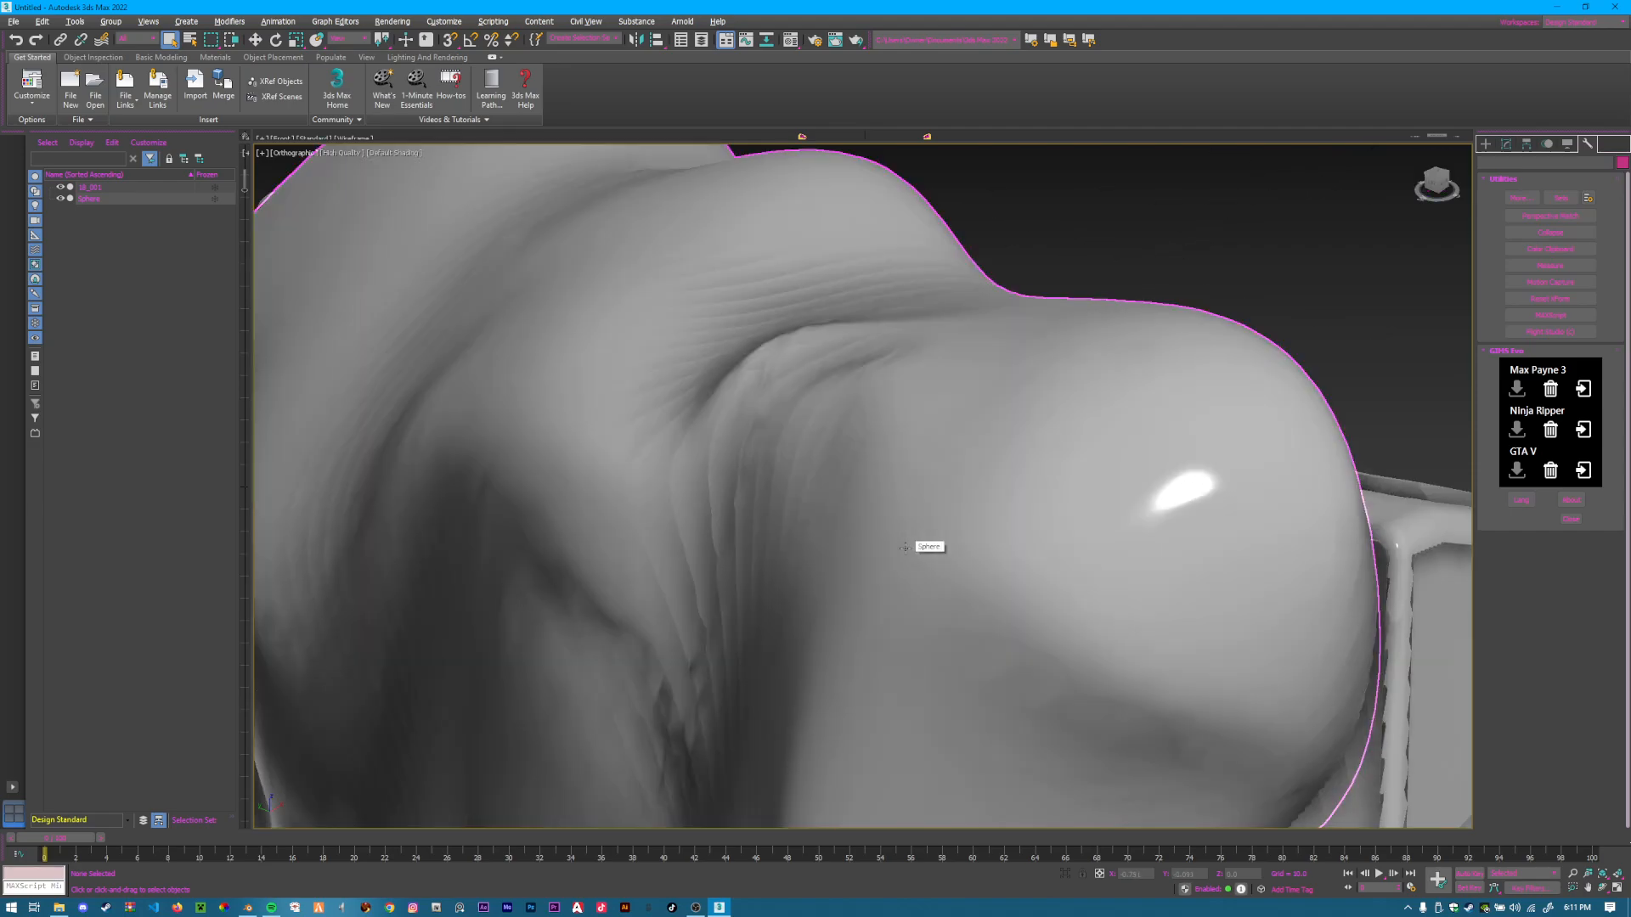
scroll(904, 548, down, 4)
scroll(905, 548, down, 4)
scroll(905, 546, up, 6)
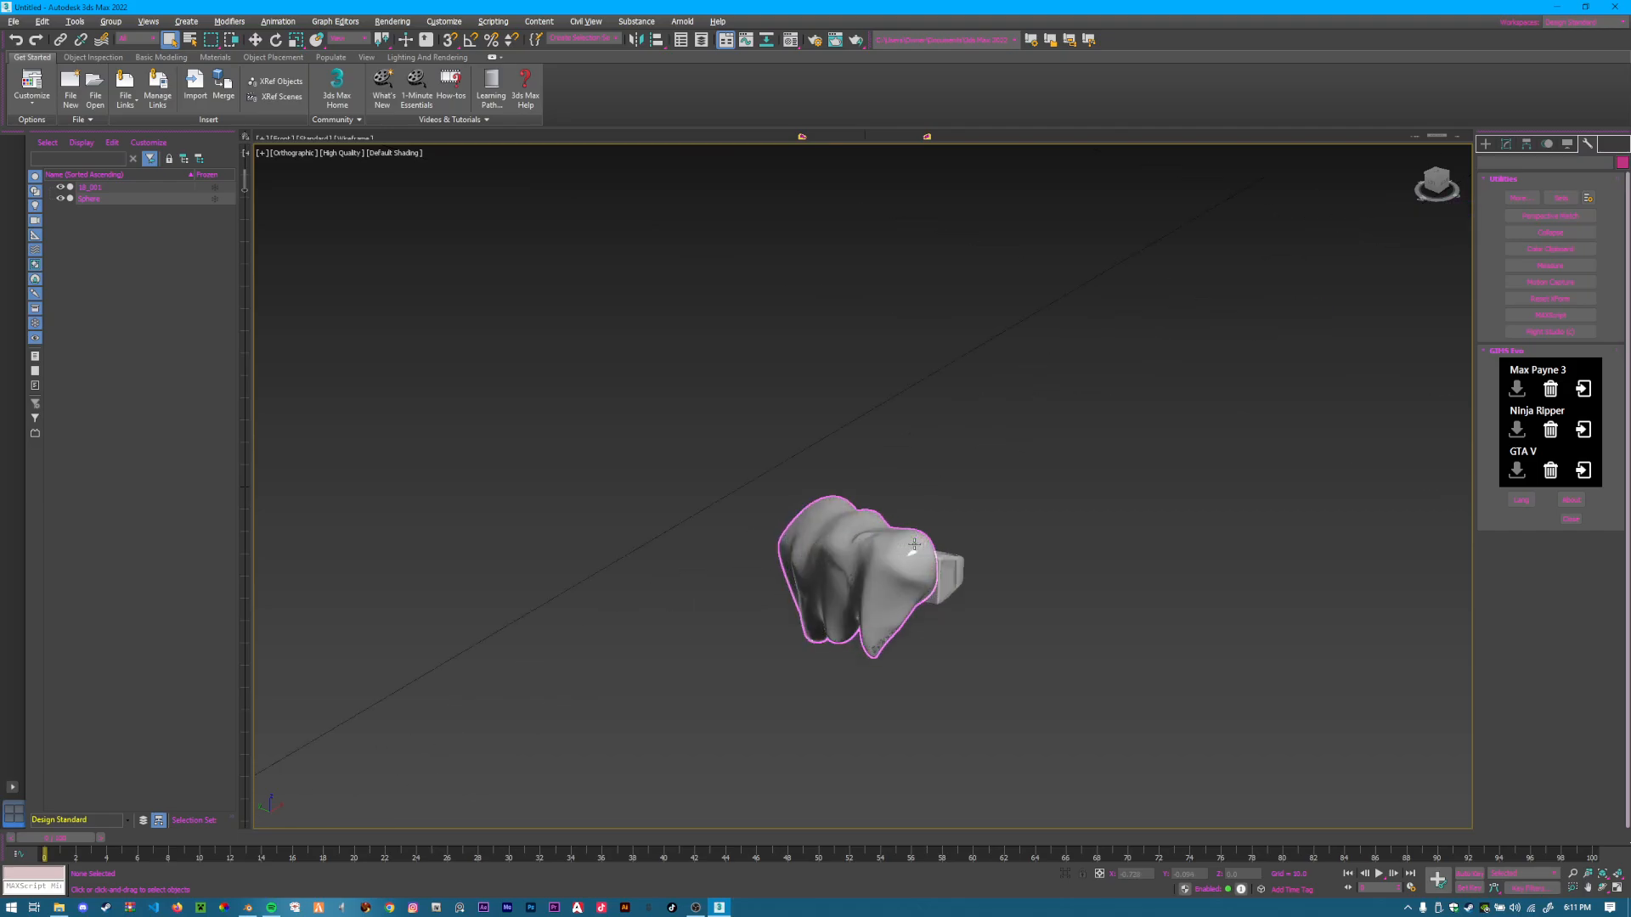
scroll(907, 542, down, 2)
scroll(907, 544, up, 2)
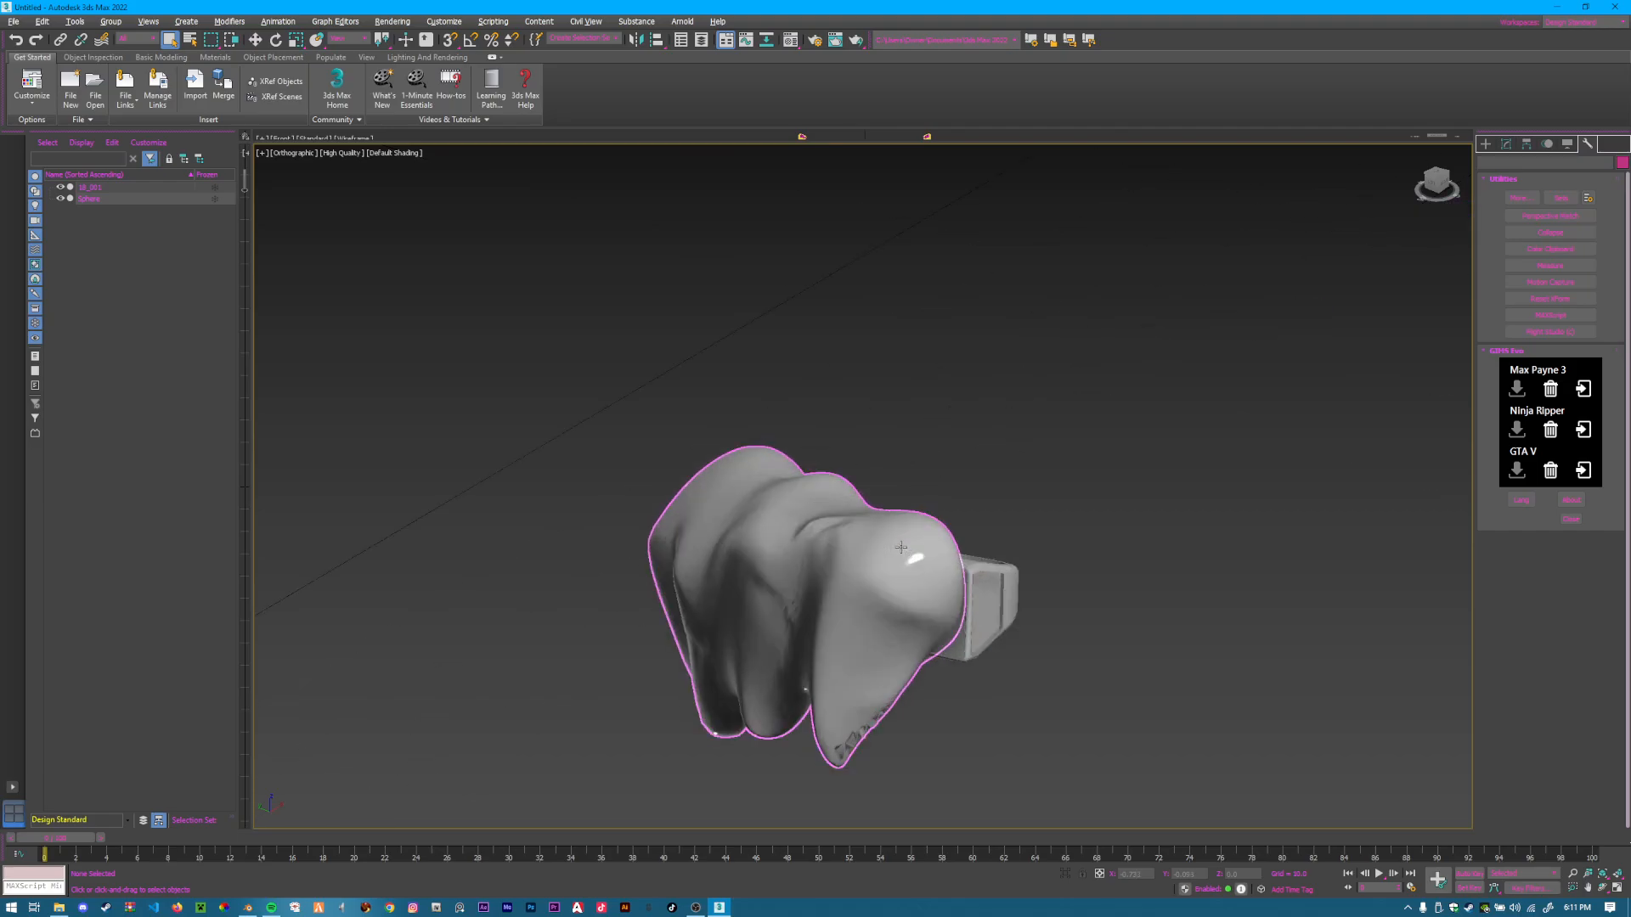
click(876, 597)
scroll(1164, 622, down, 7)
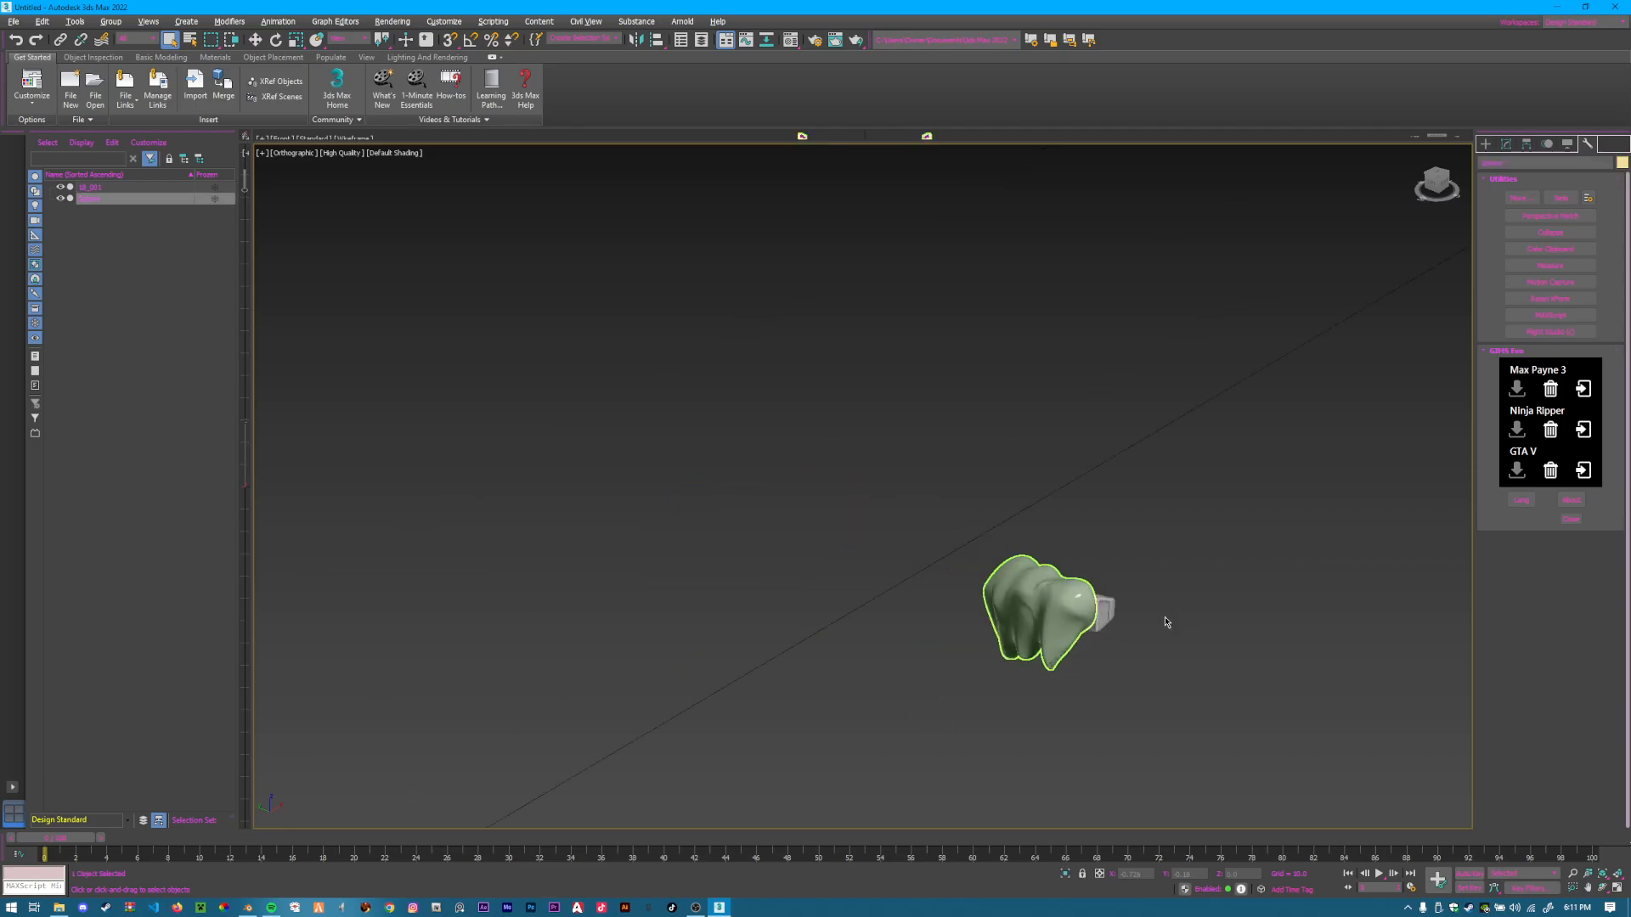
middle_drag(1315, 574, 1036, 595)
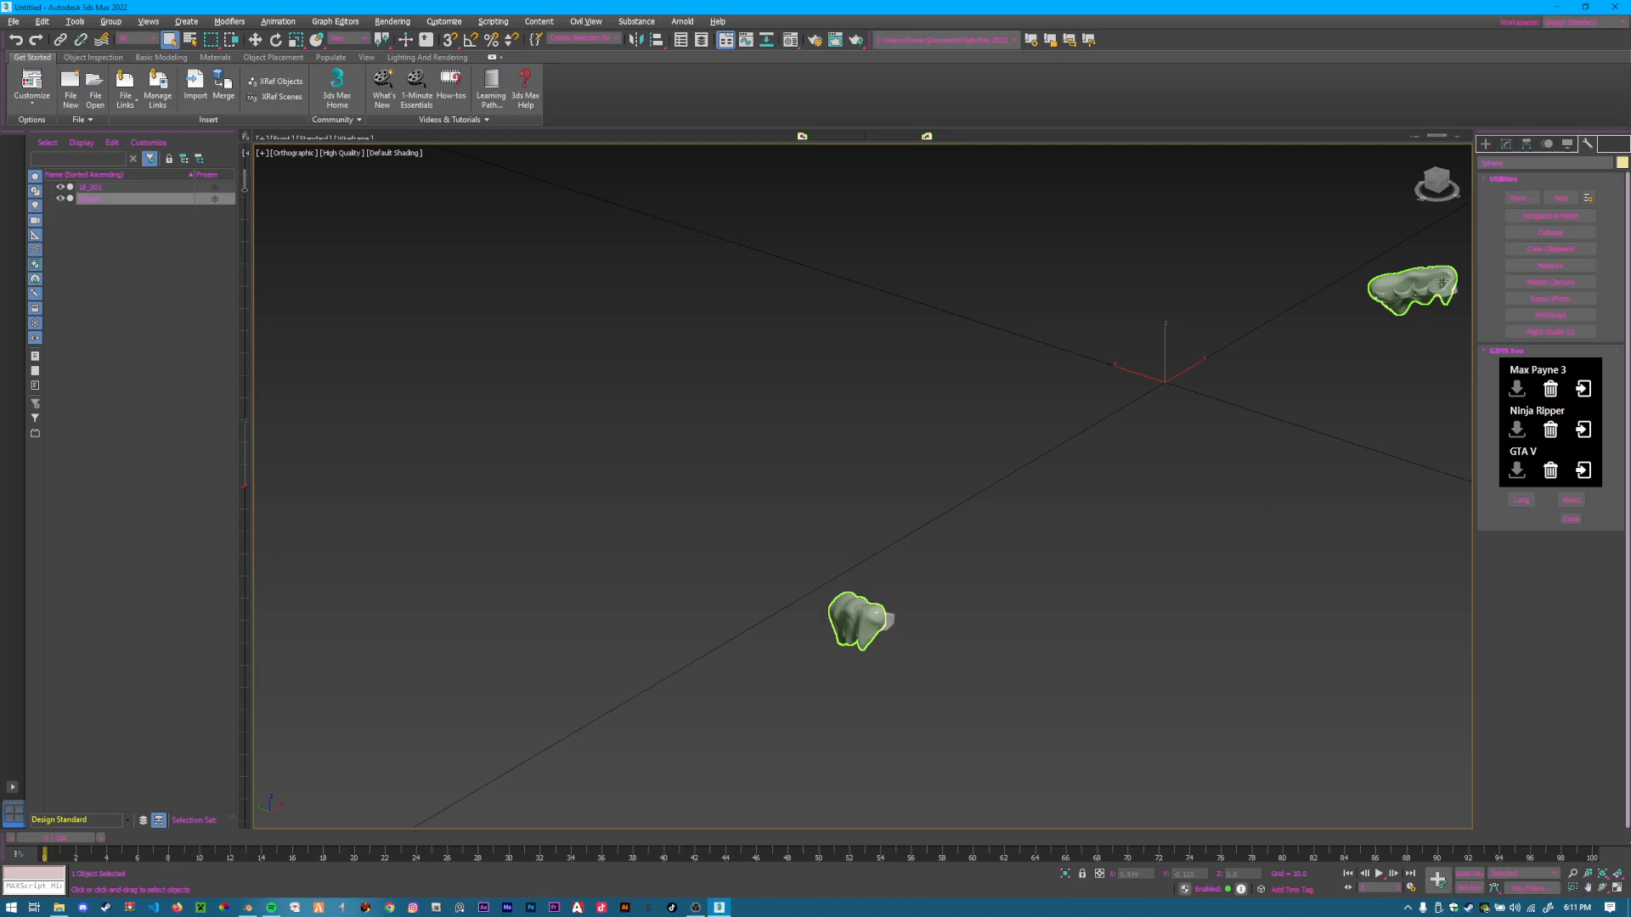
scroll(871, 678, up, 2)
scroll(866, 560, up, 2)
scroll(862, 569, down, 1)
scroll(845, 570, up, 2)
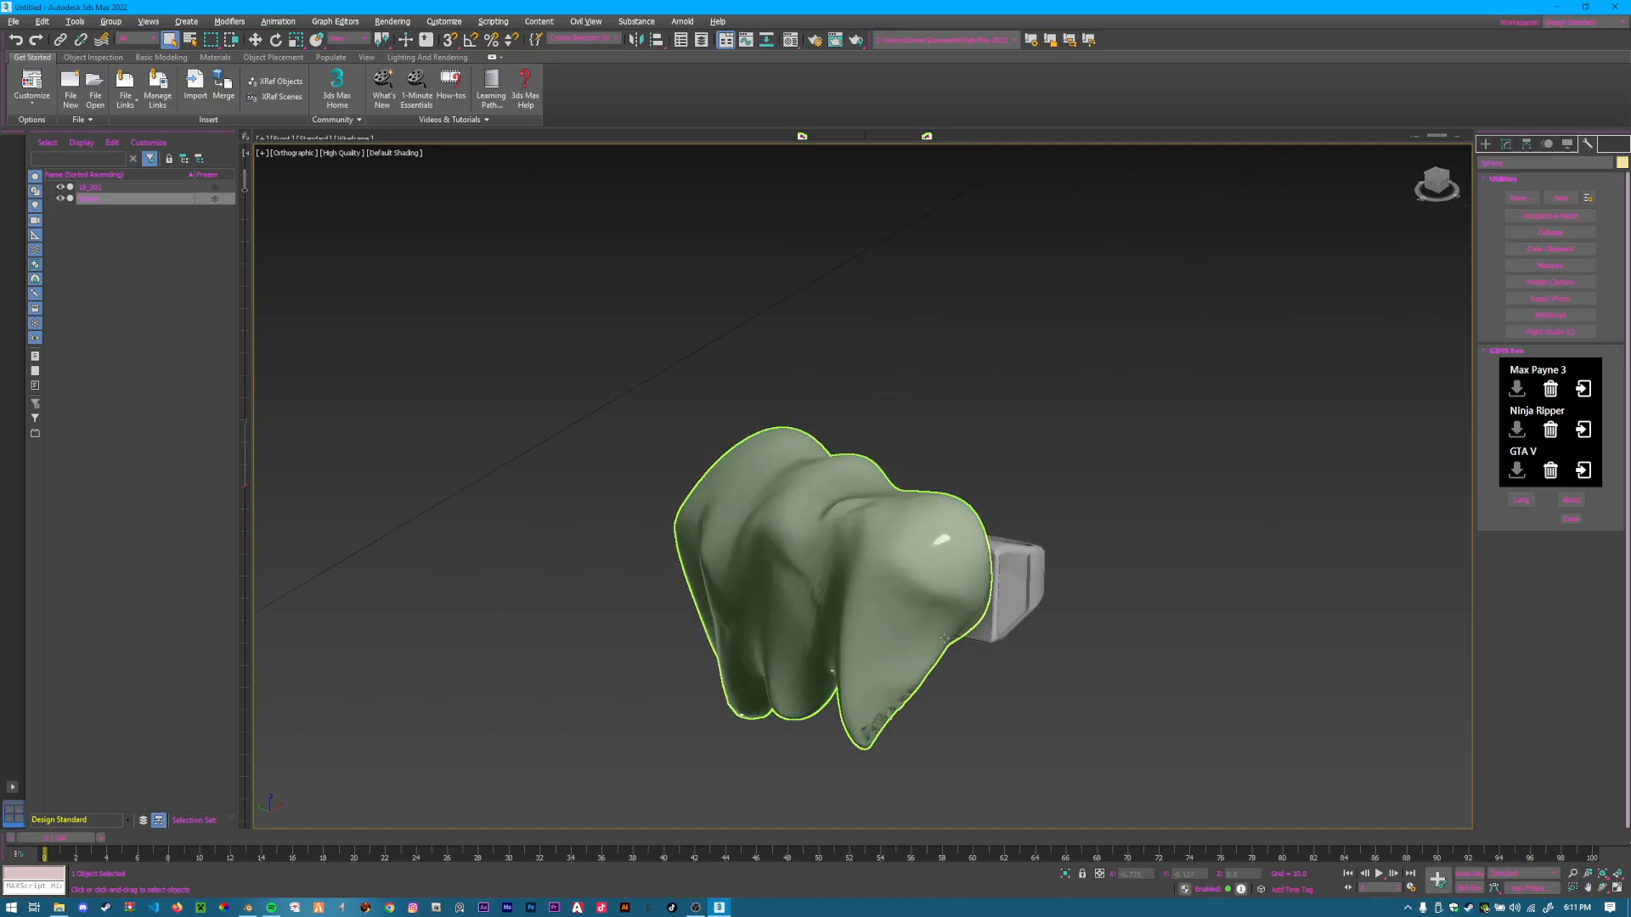
Apply the diamond-pattern texture image from File Explorer to the tooth-shaped Sphere mesh.
click(836, 591)
click(823, 556)
click(58, 907)
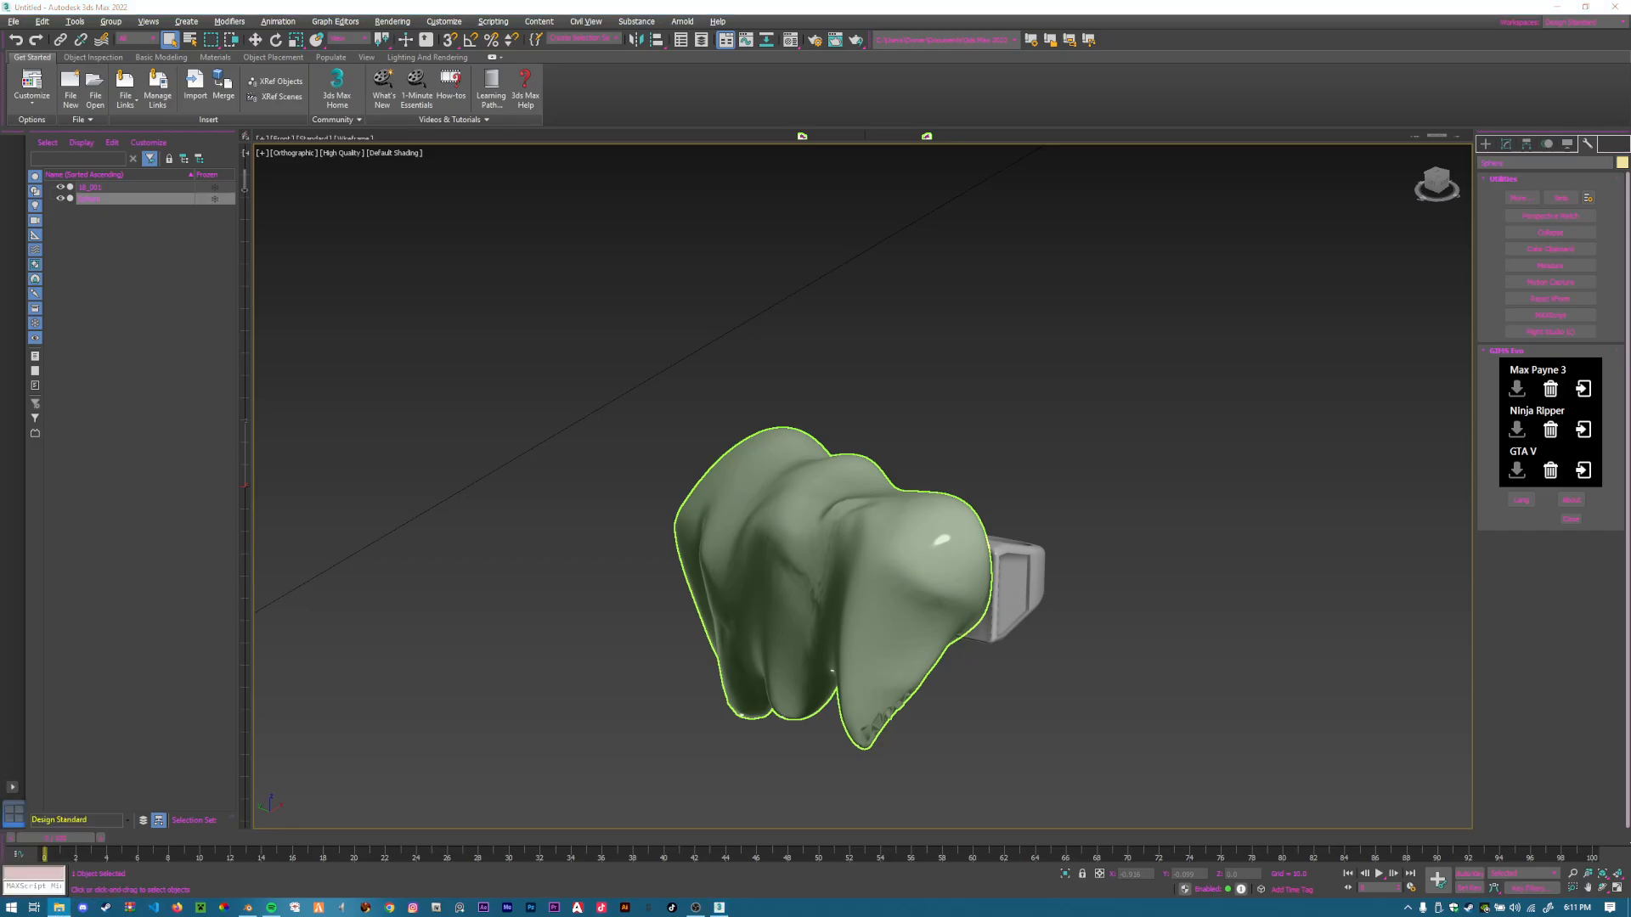
drag(552, 501, 874, 568)
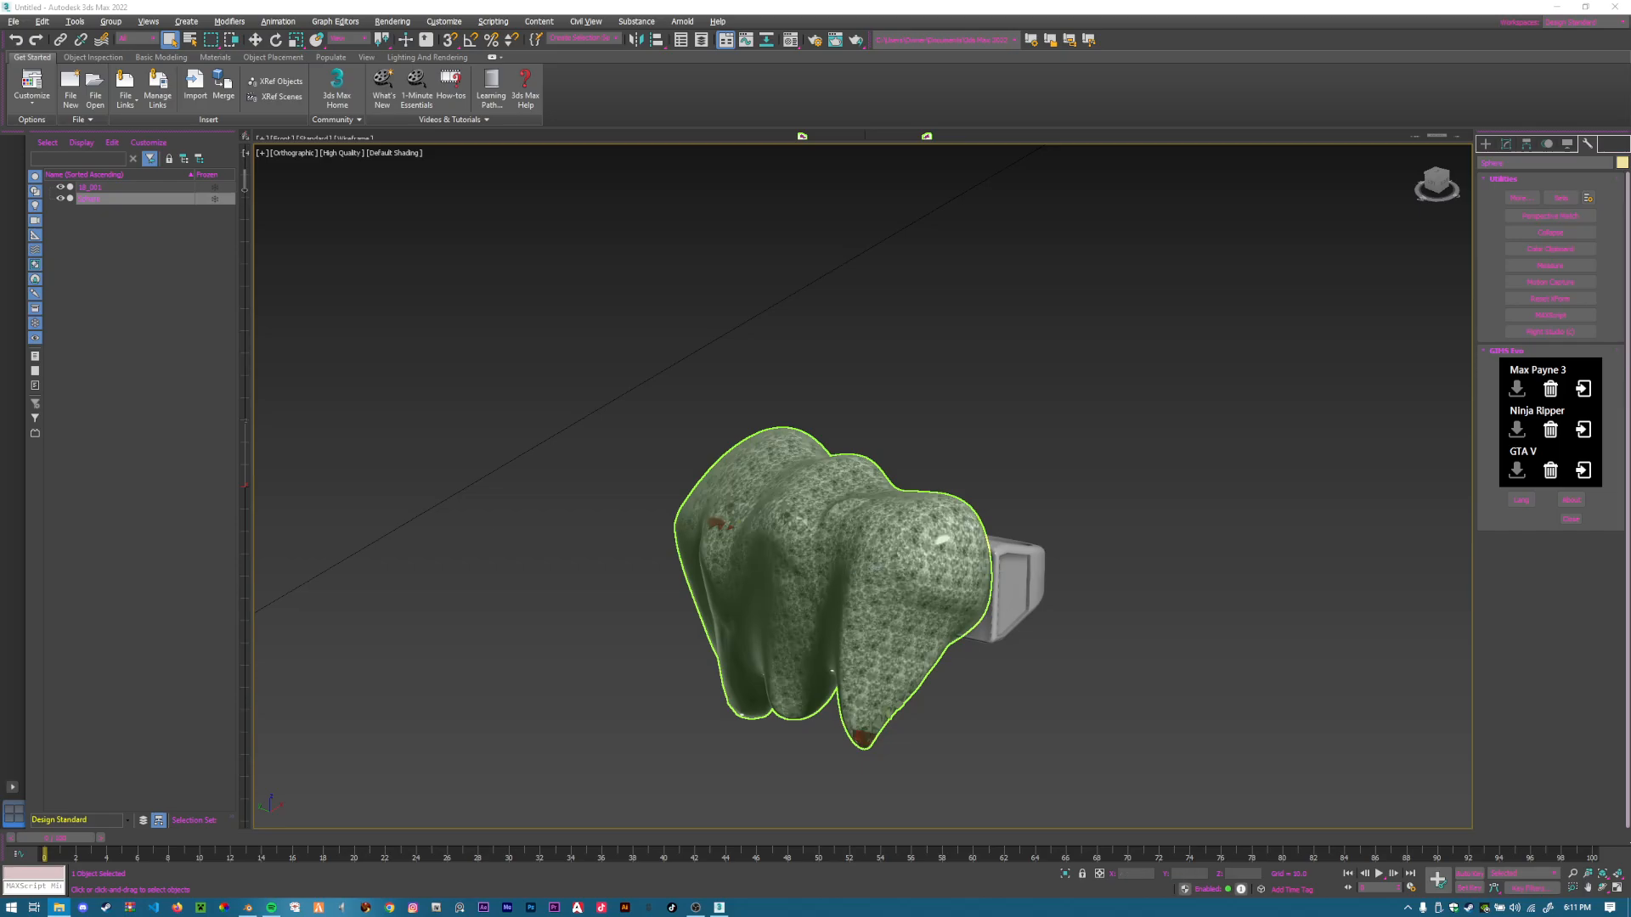
key(alt+Tab)
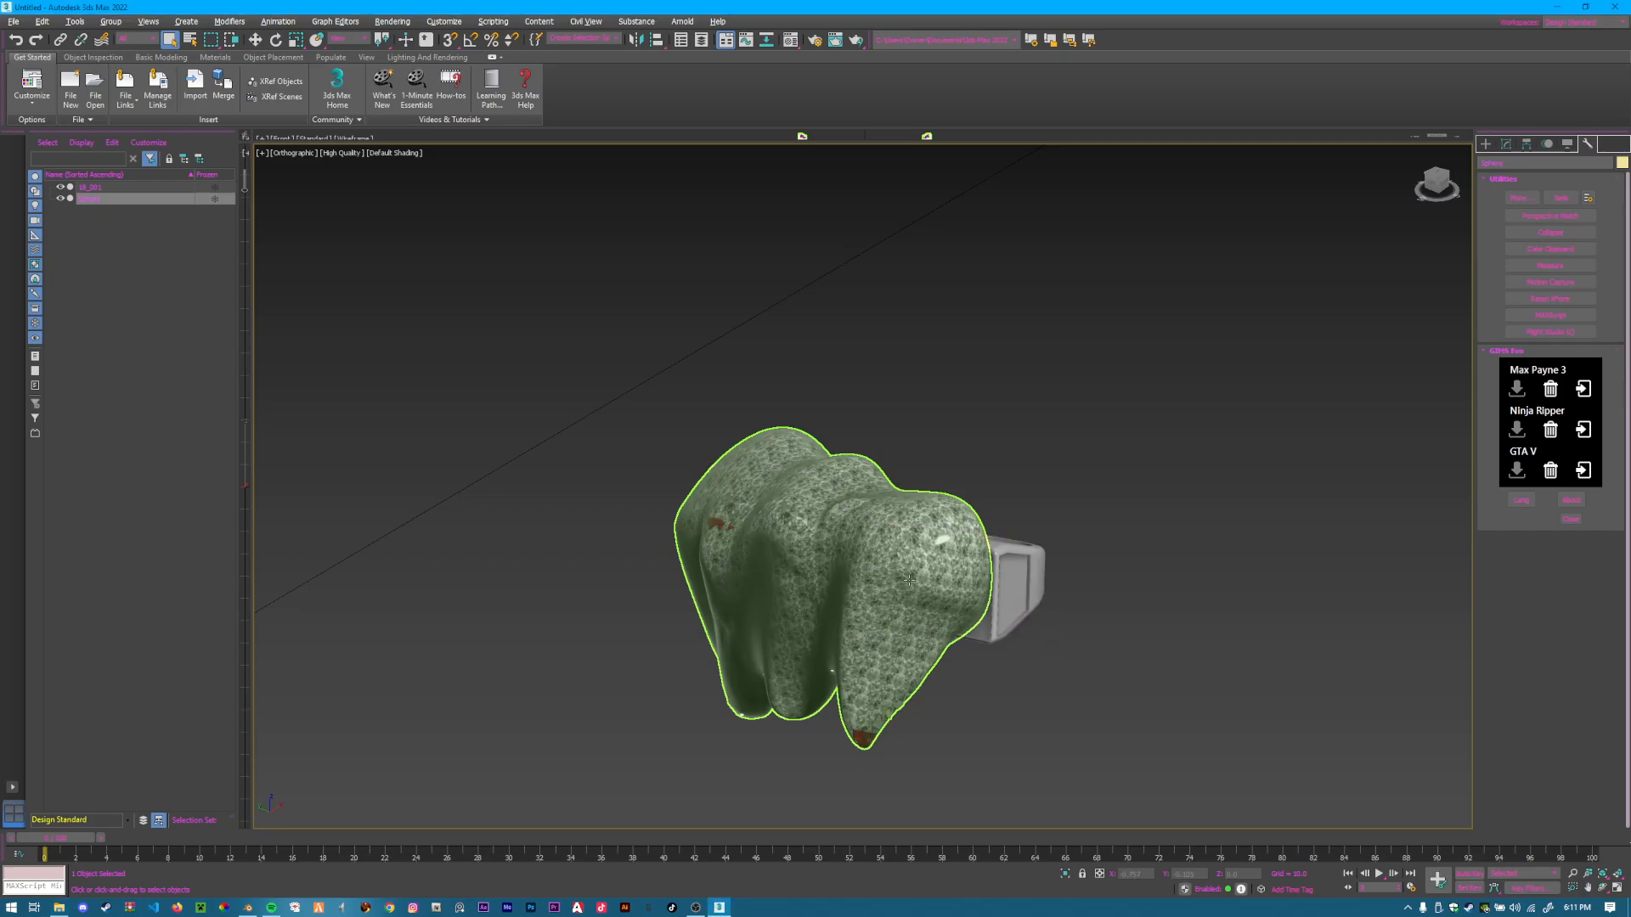
Apply the texture image from File Explorer to the band mesh running behind the teeth, and clear the selection.
click(1035, 592)
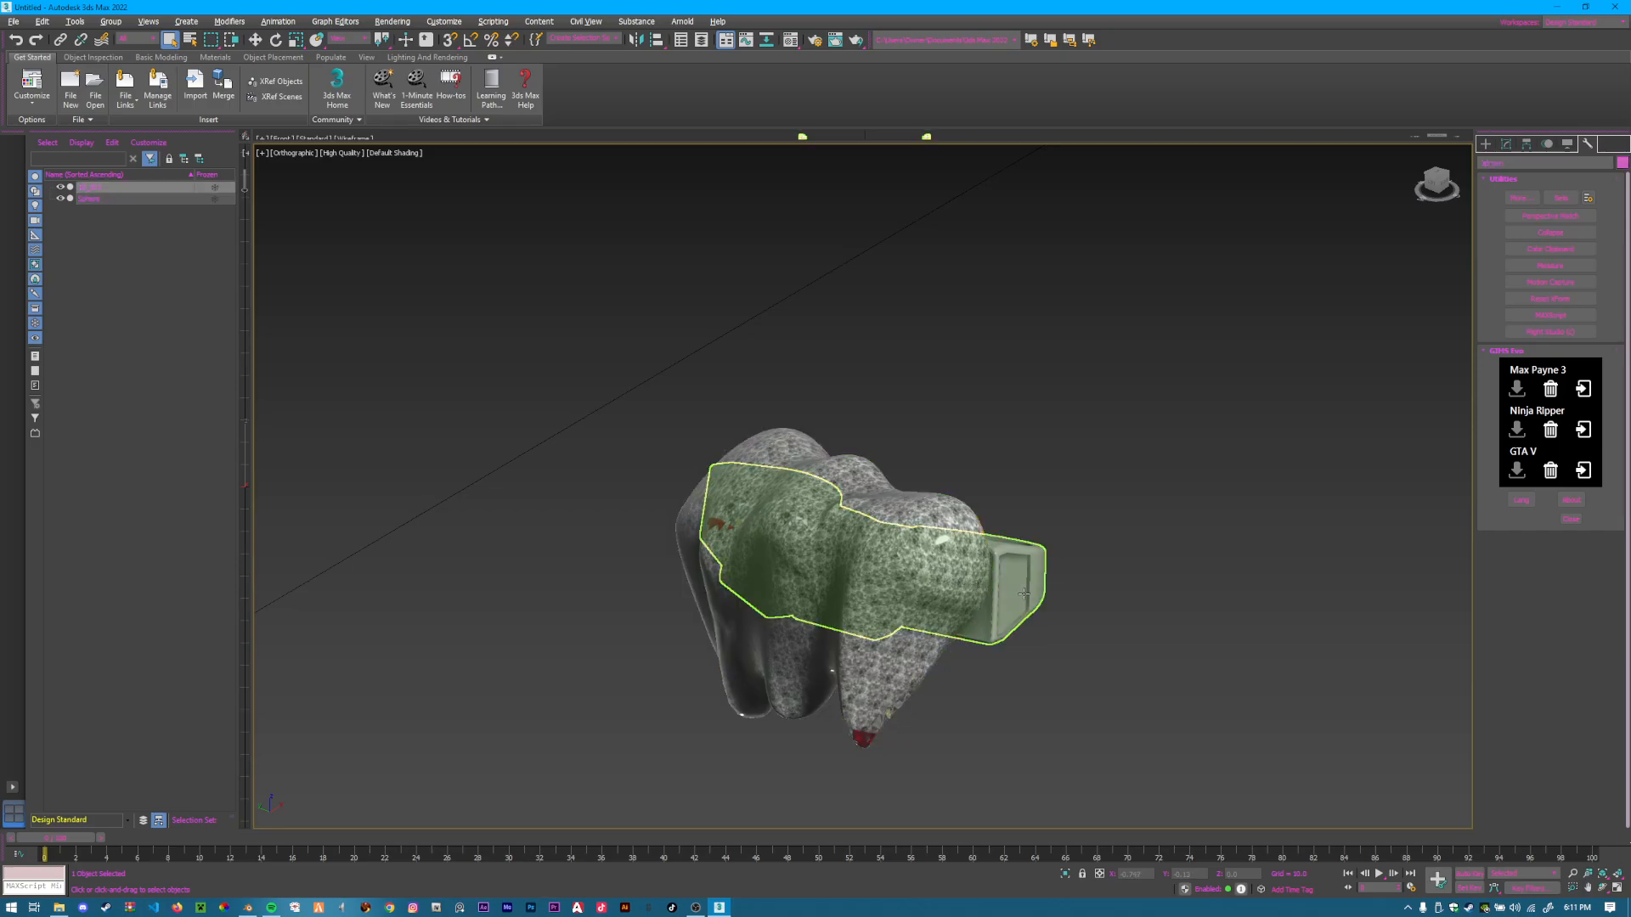
scroll(1015, 599, down, 6)
middle_drag(1285, 404, 989, 555)
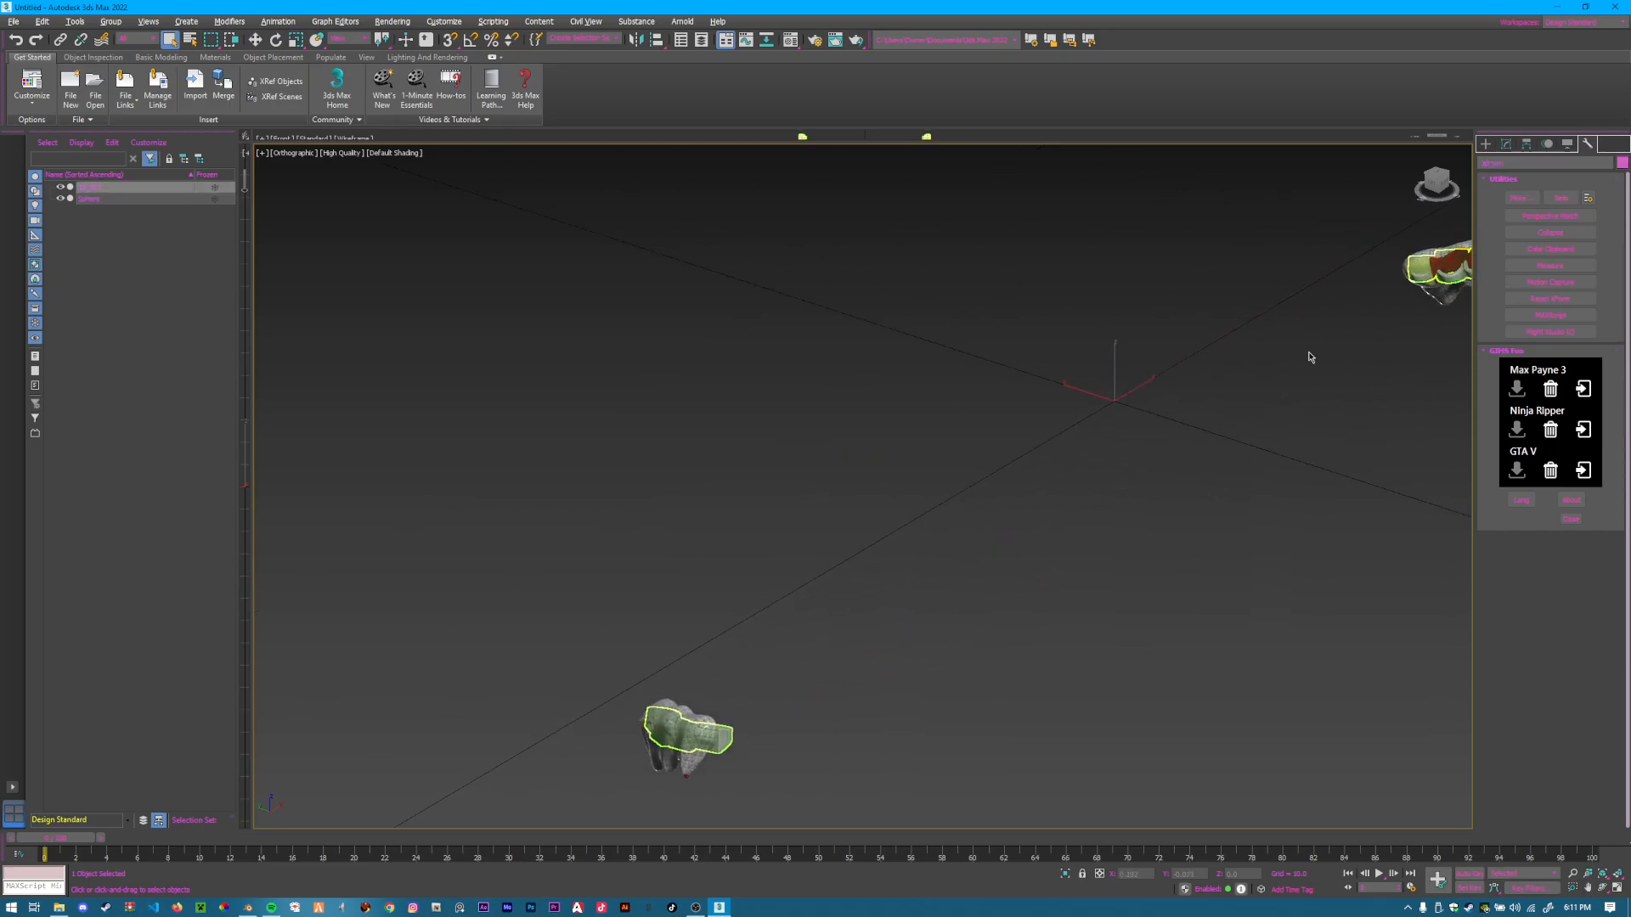
middle_drag(1357, 320, 1310, 310)
middle_drag(655, 734, 674, 715)
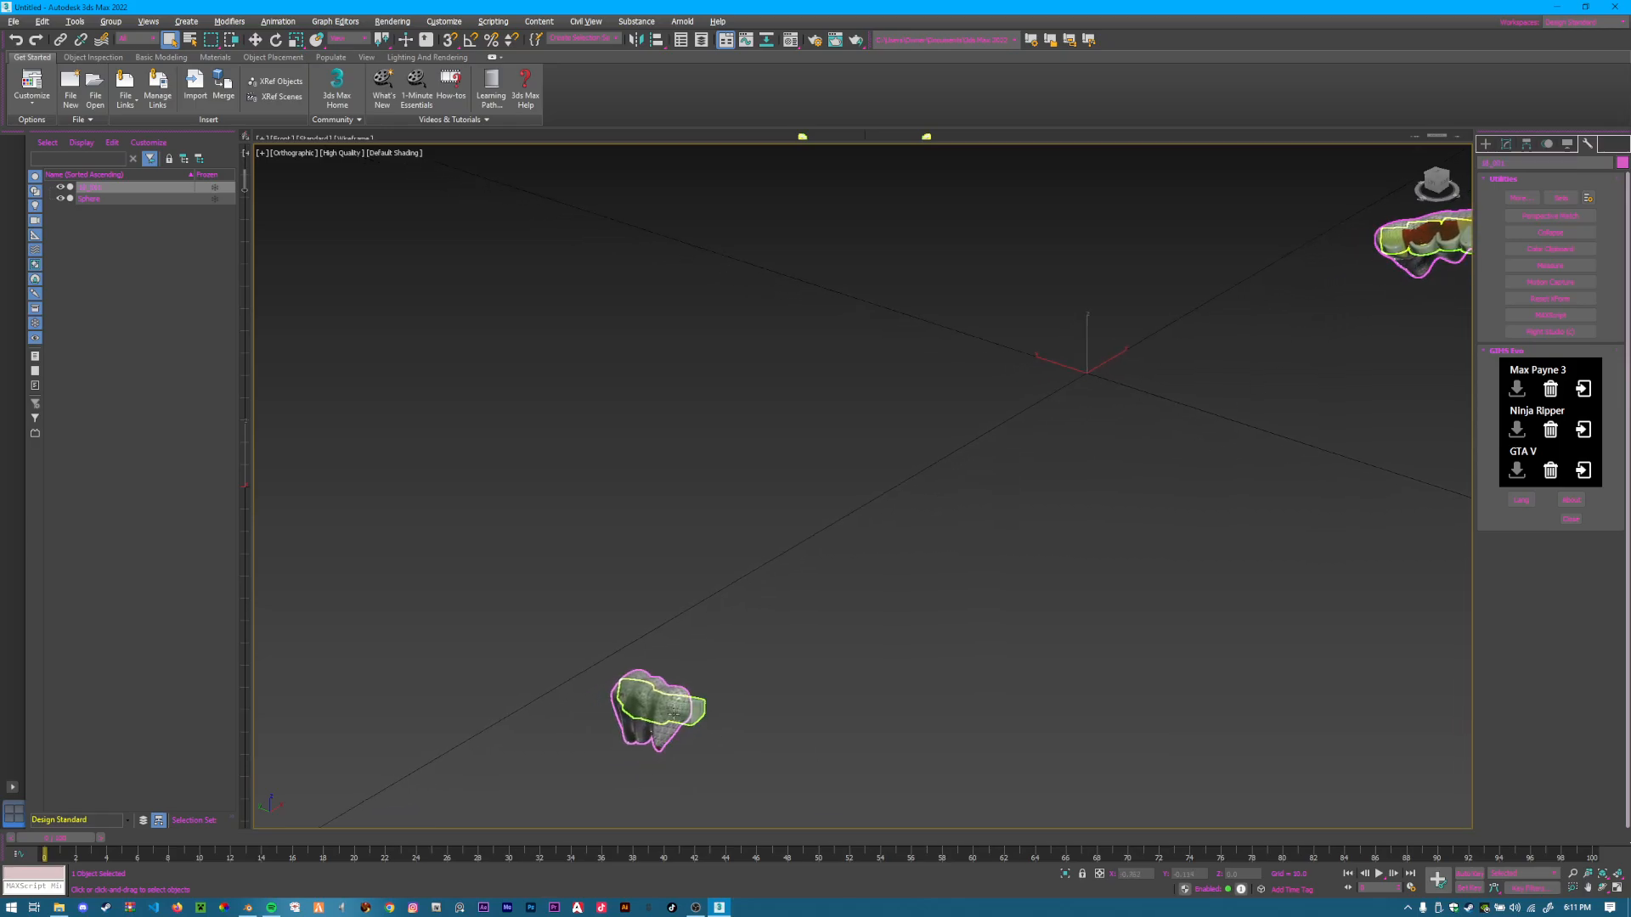
scroll(729, 718, up, 5)
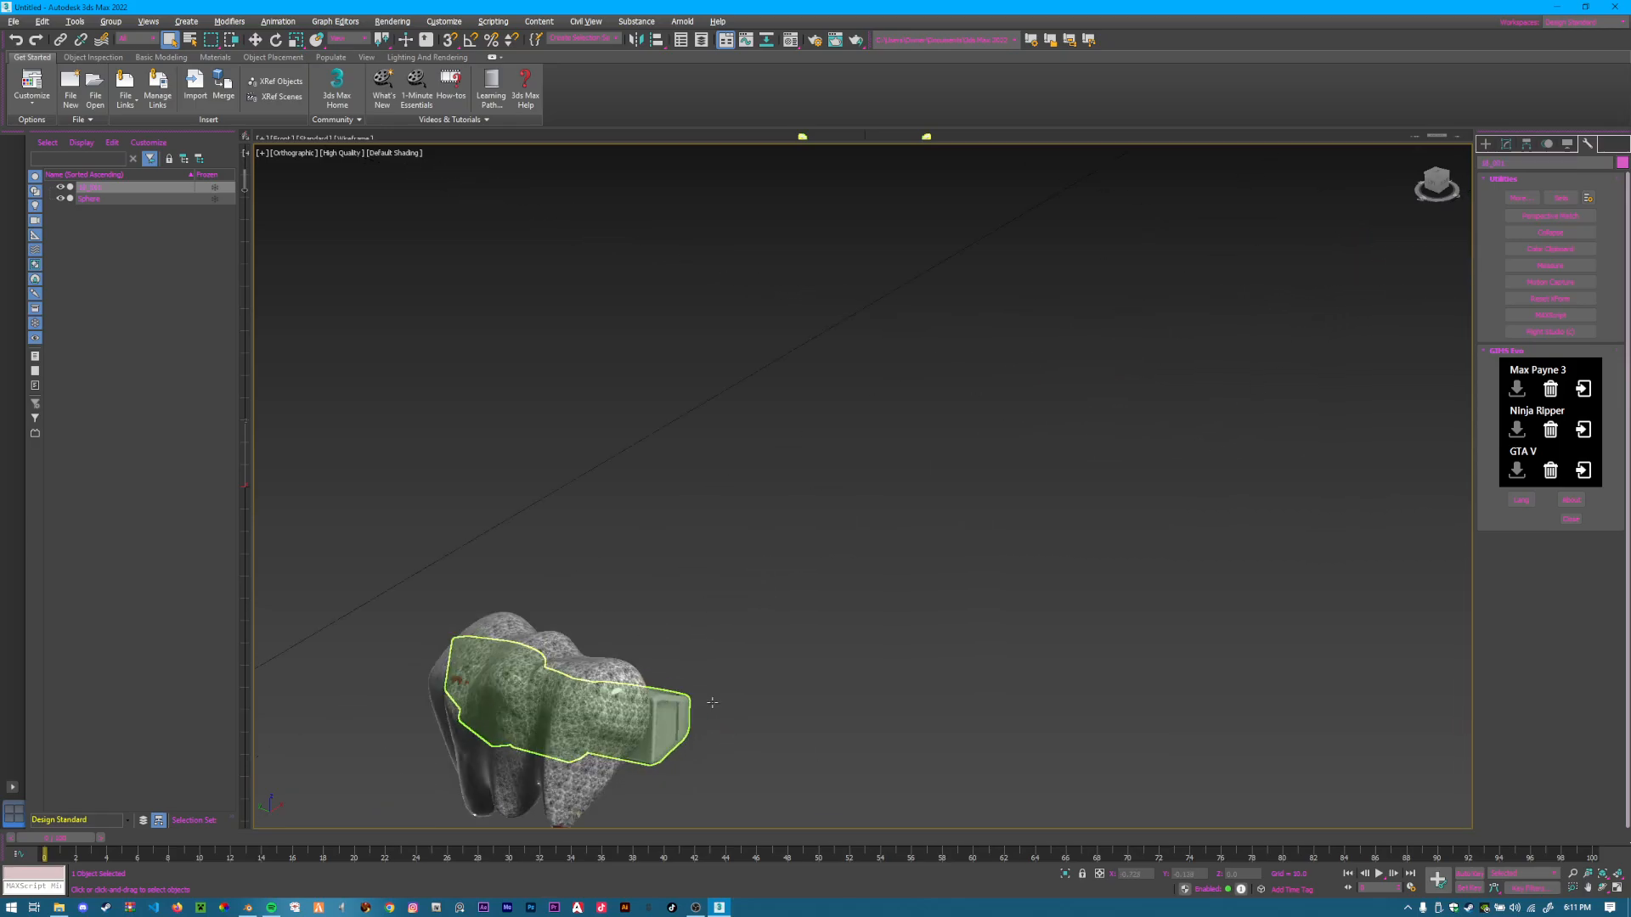
click(82, 907)
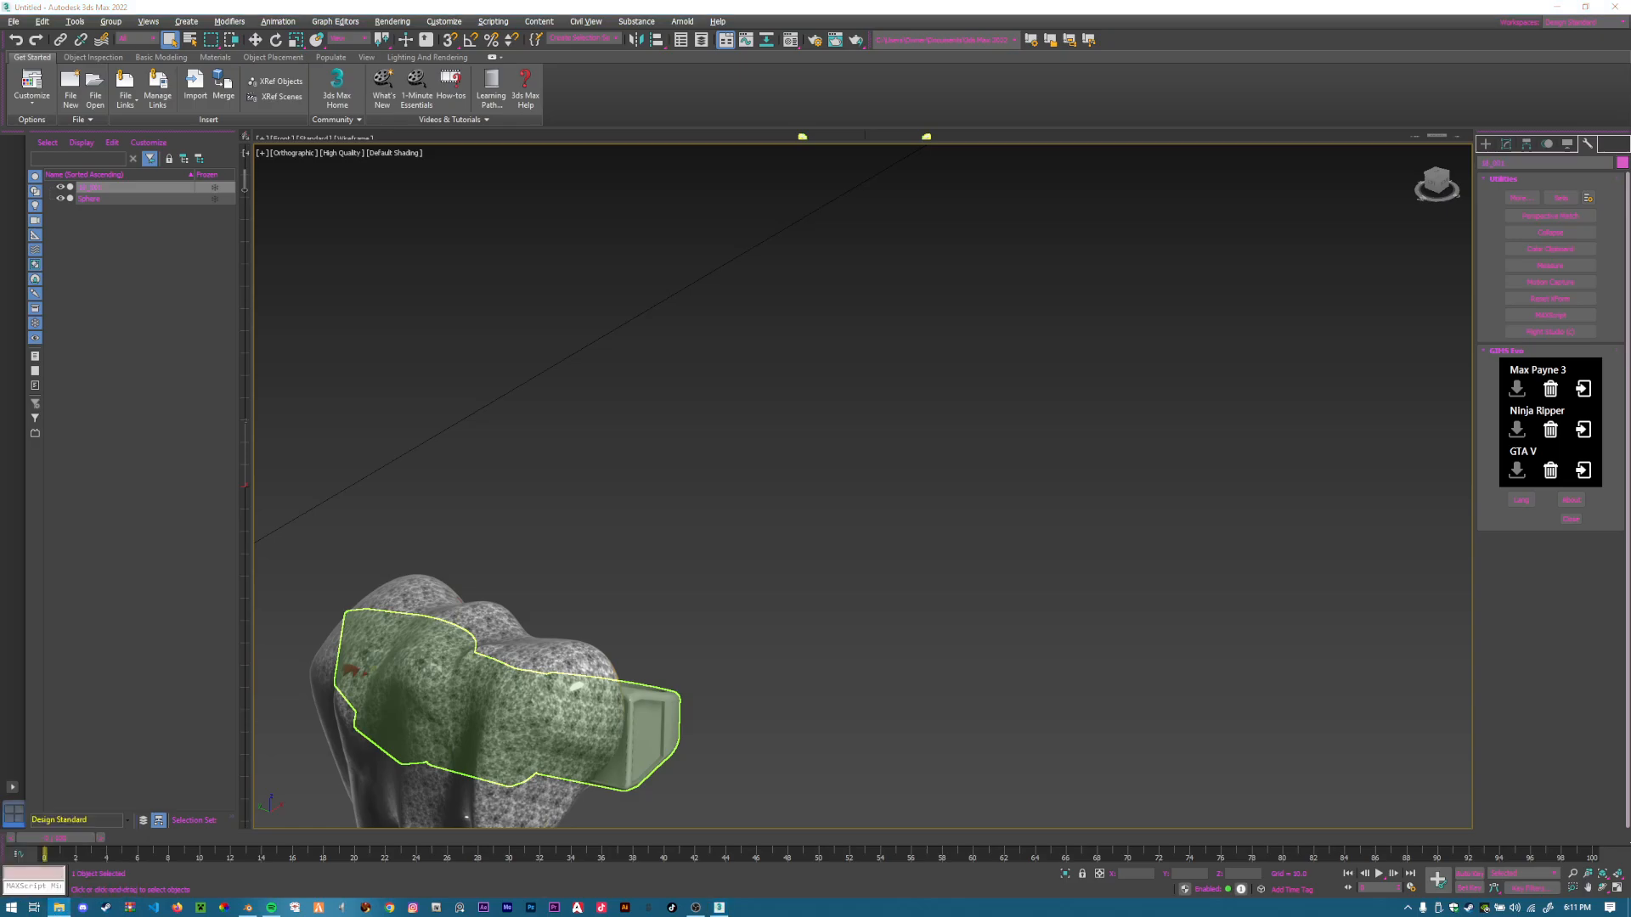
drag(678, 632, 651, 729)
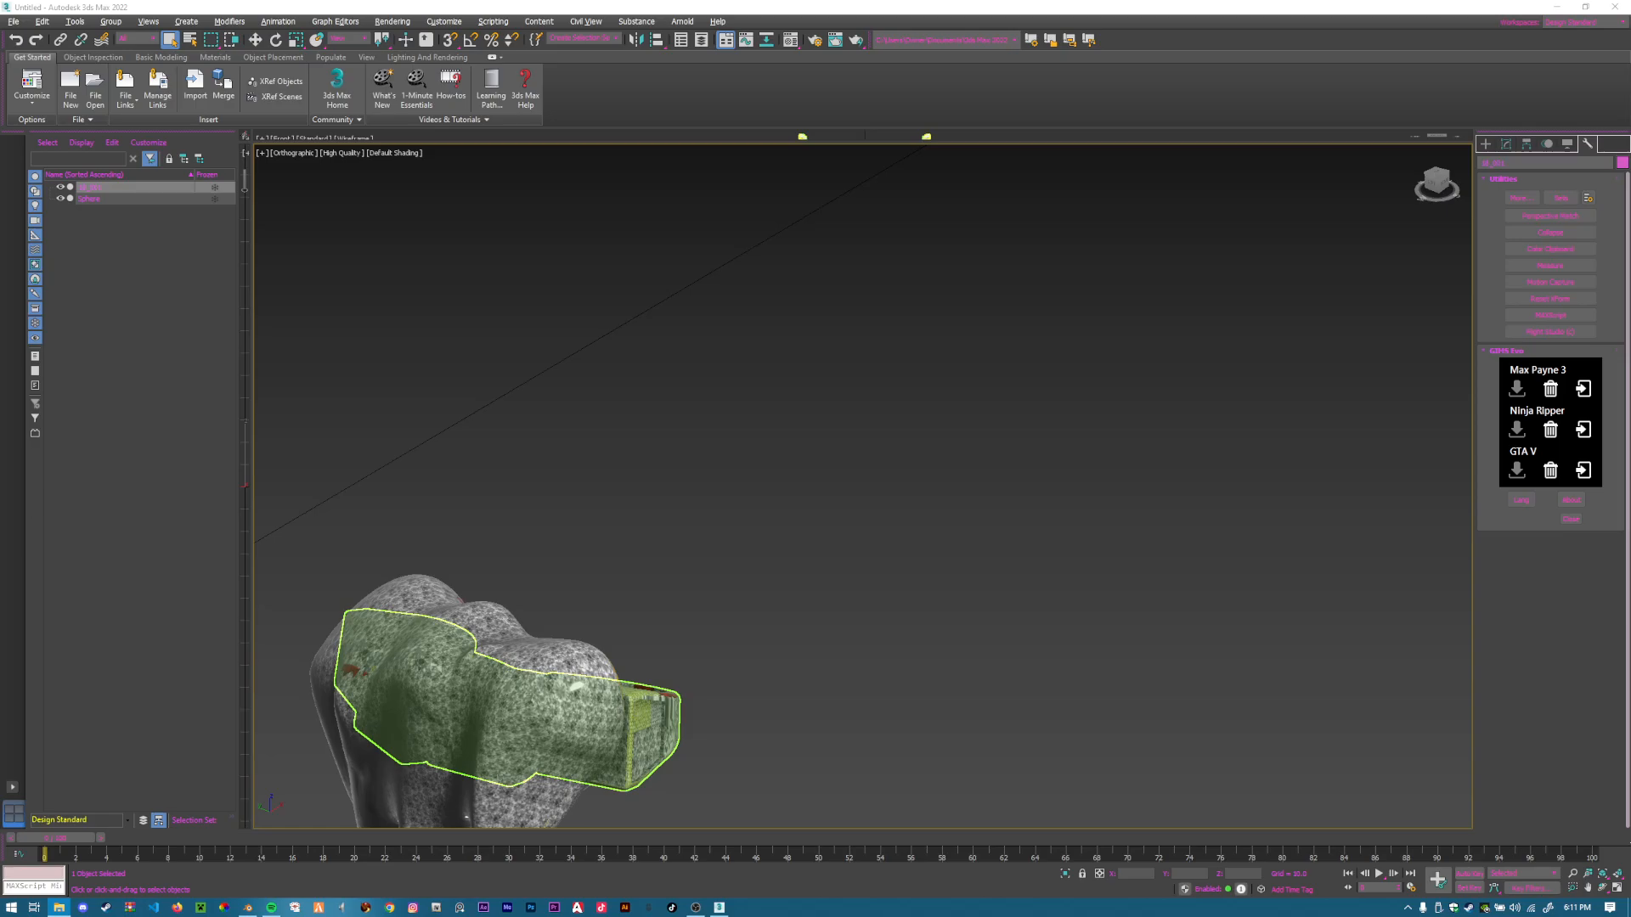
scroll(888, 620, down, 2)
click(863, 705)
middle_drag(863, 706, 842, 558)
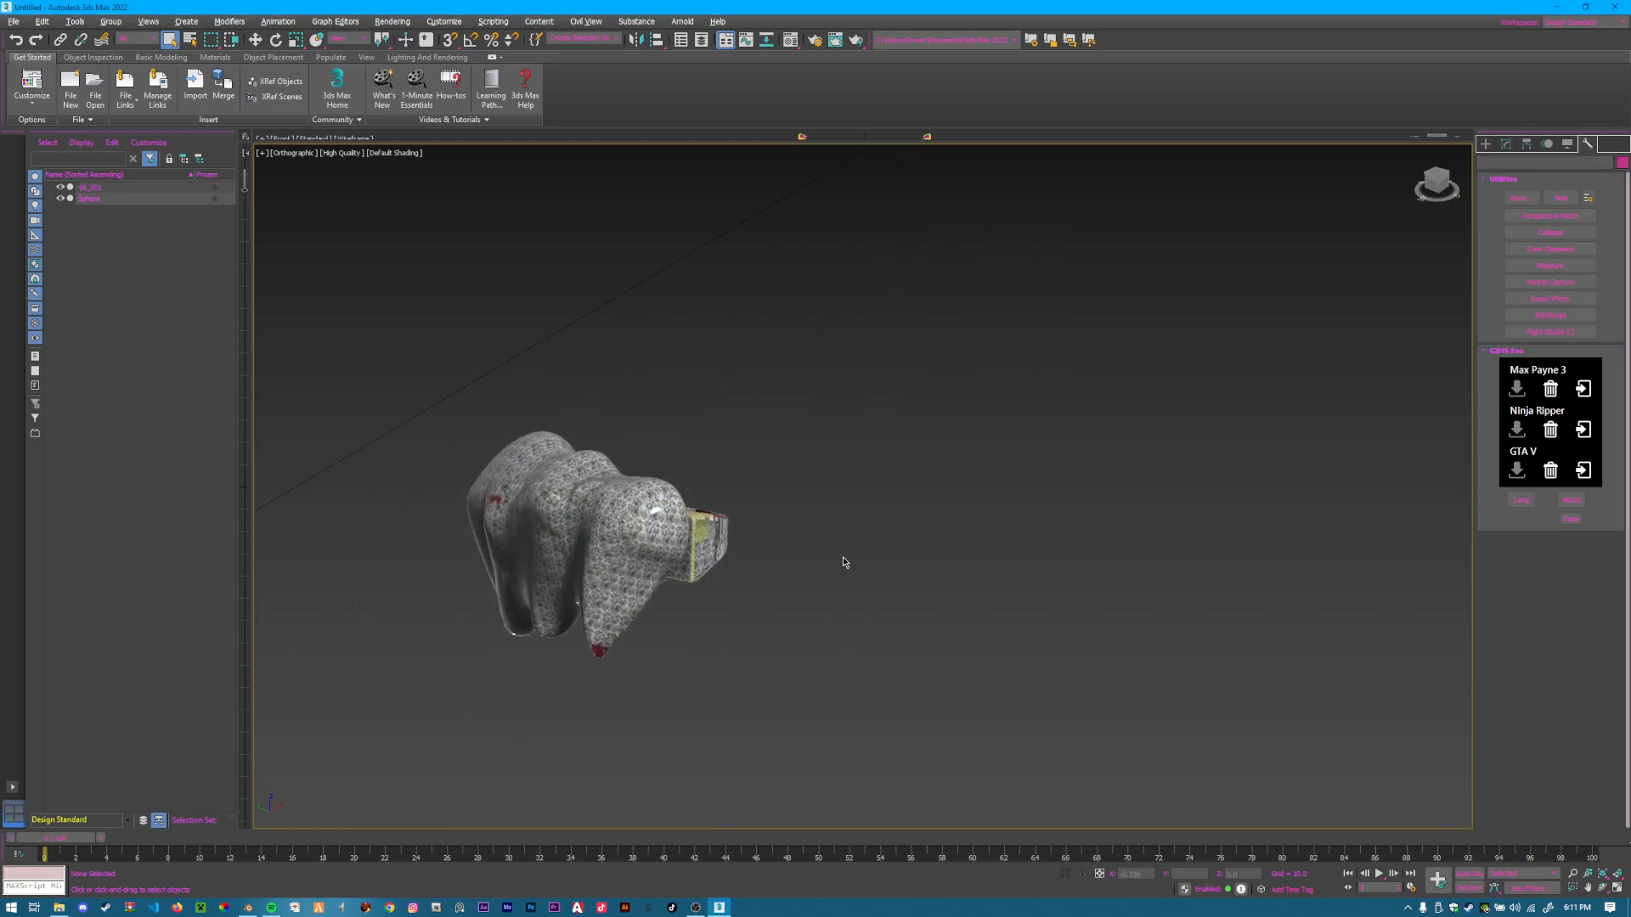
Add an Unwrap UVW modifier to the tooth-shaped Sphere mesh.
click(614, 531)
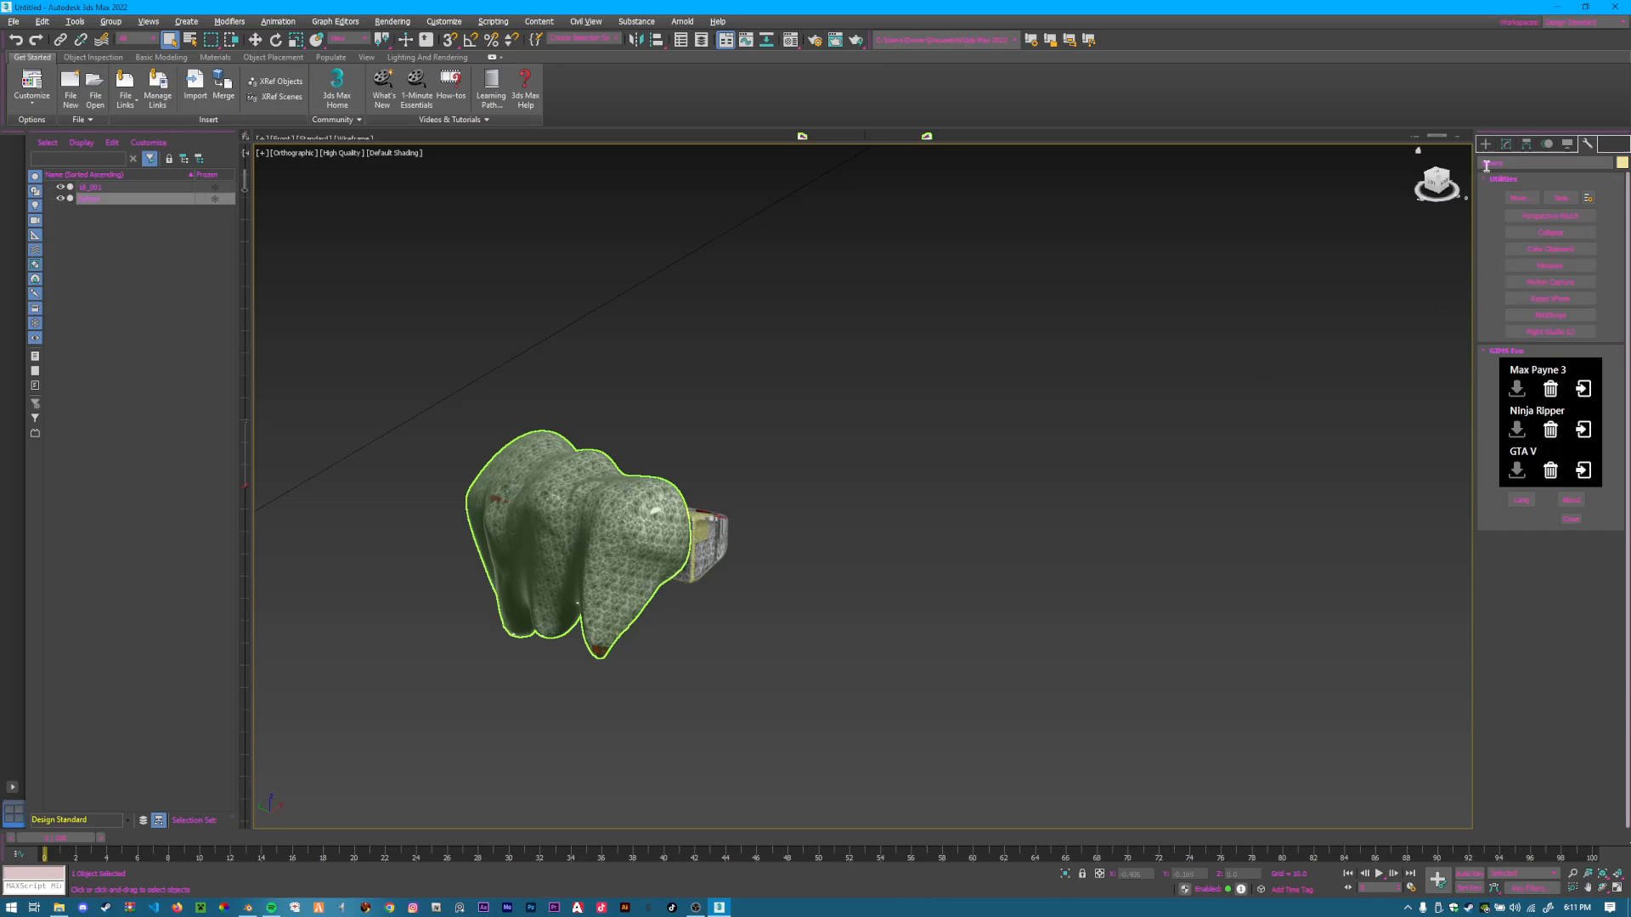
click(1506, 144)
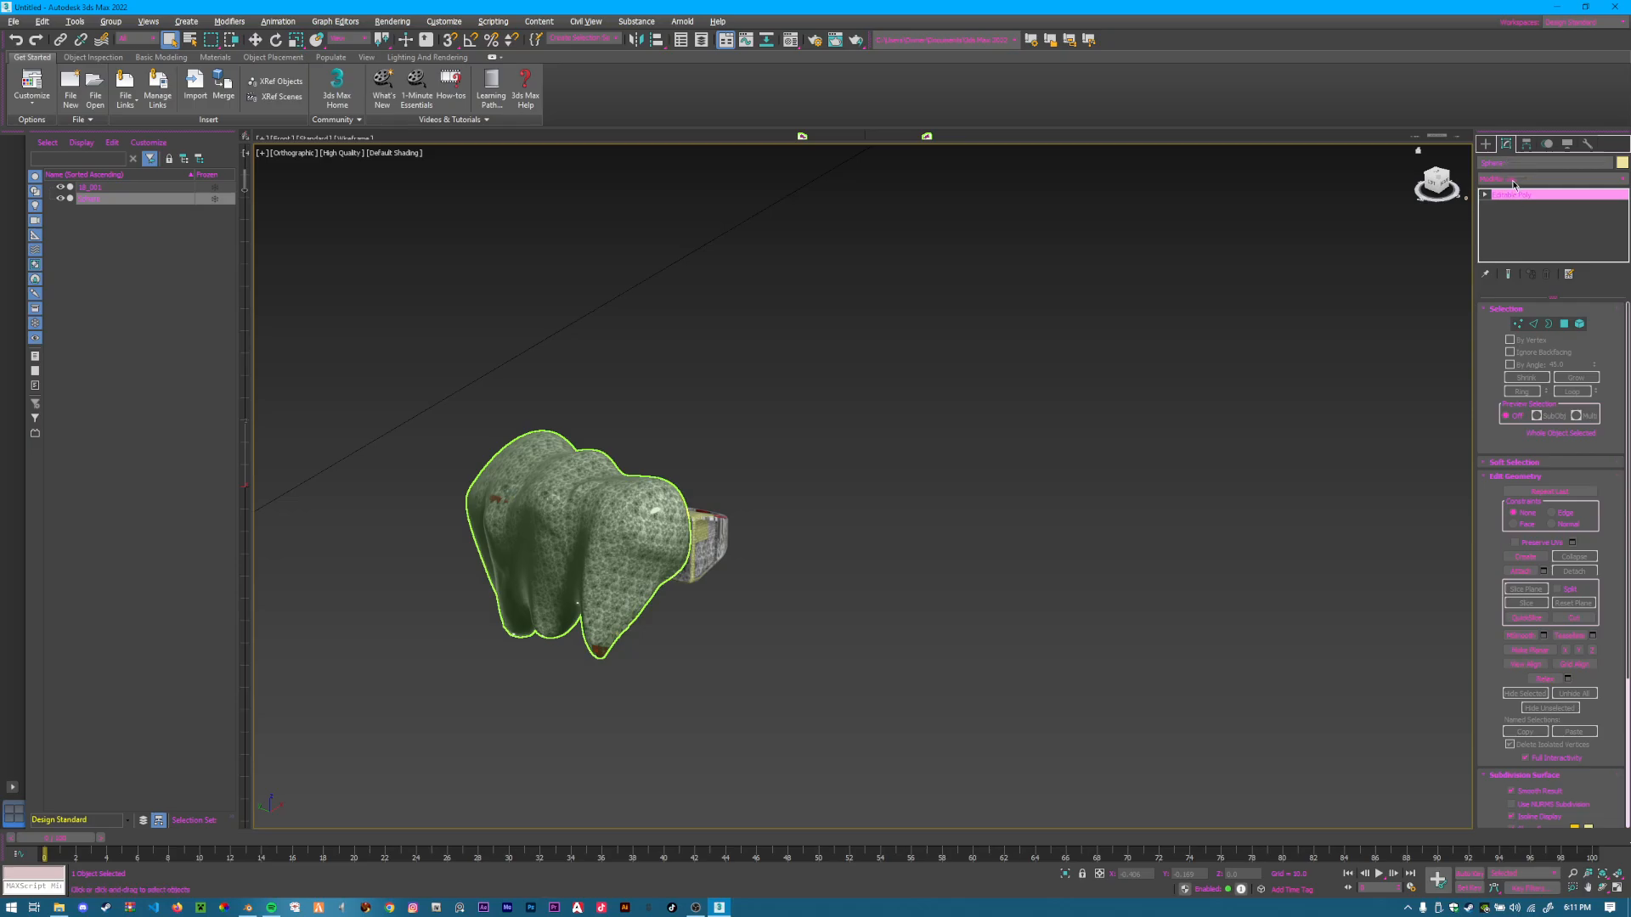
click(1510, 180)
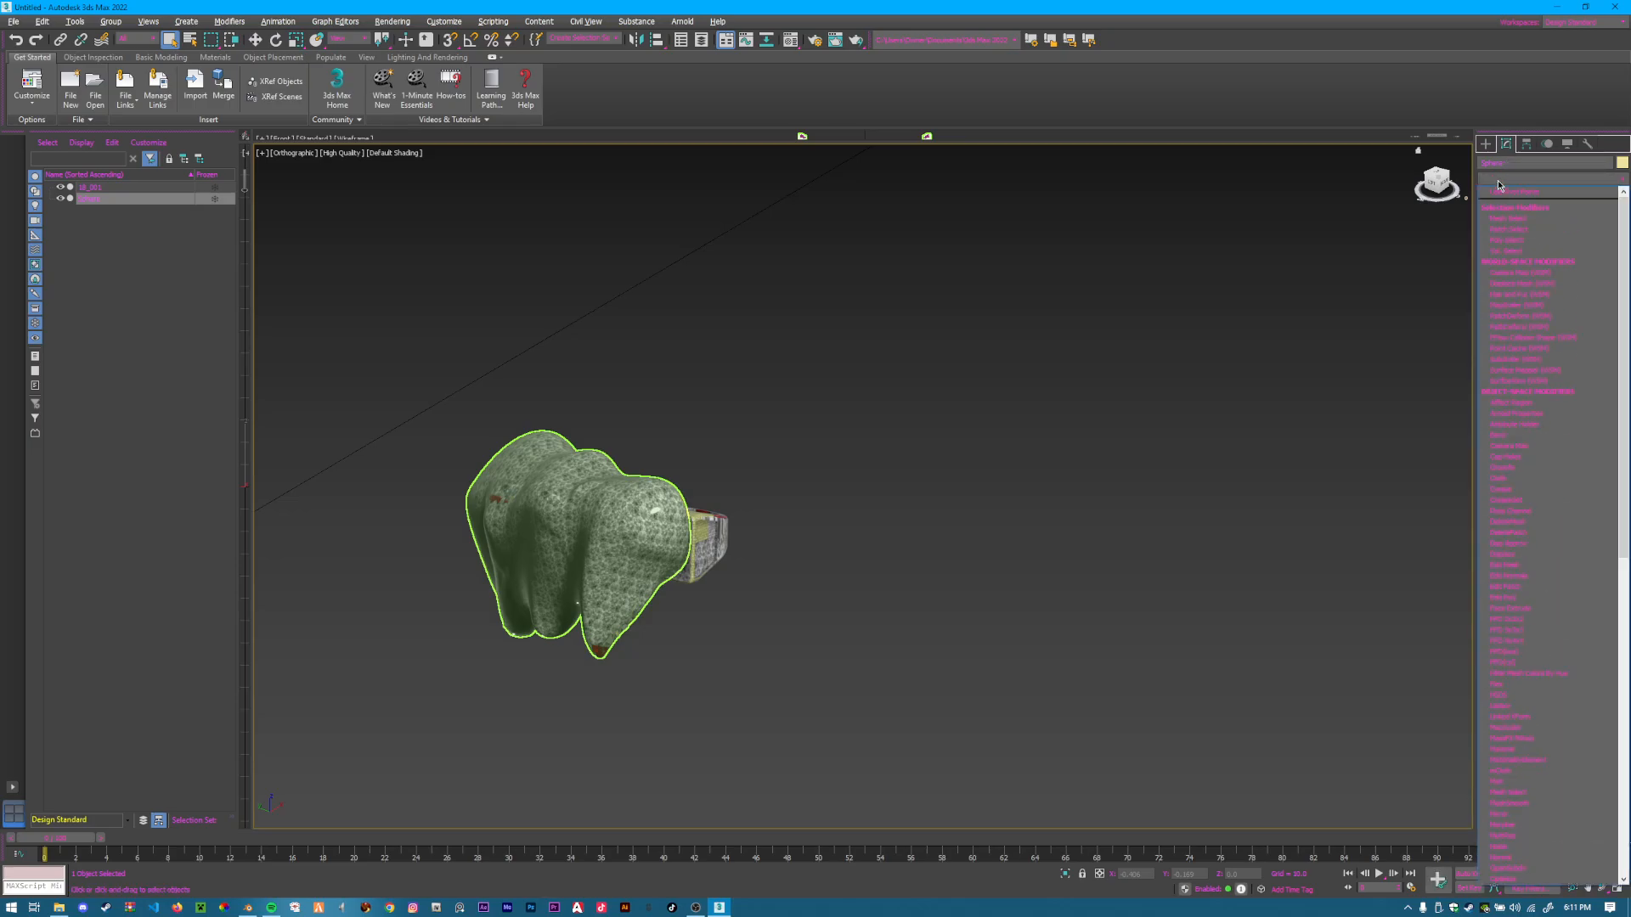
key(u)
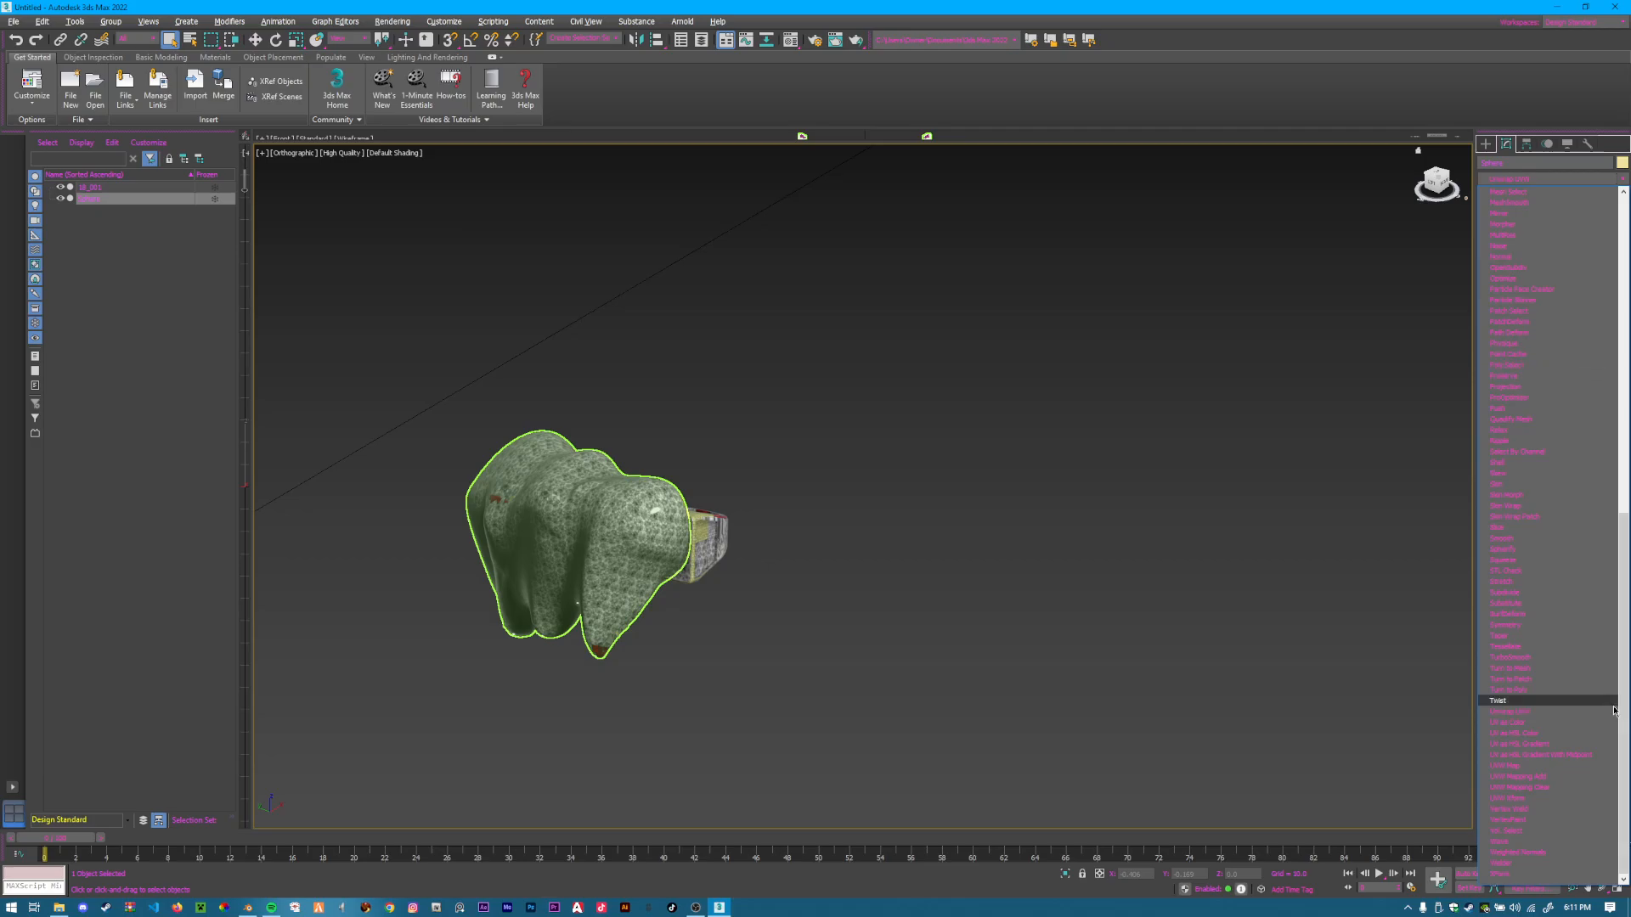
click(1532, 717)
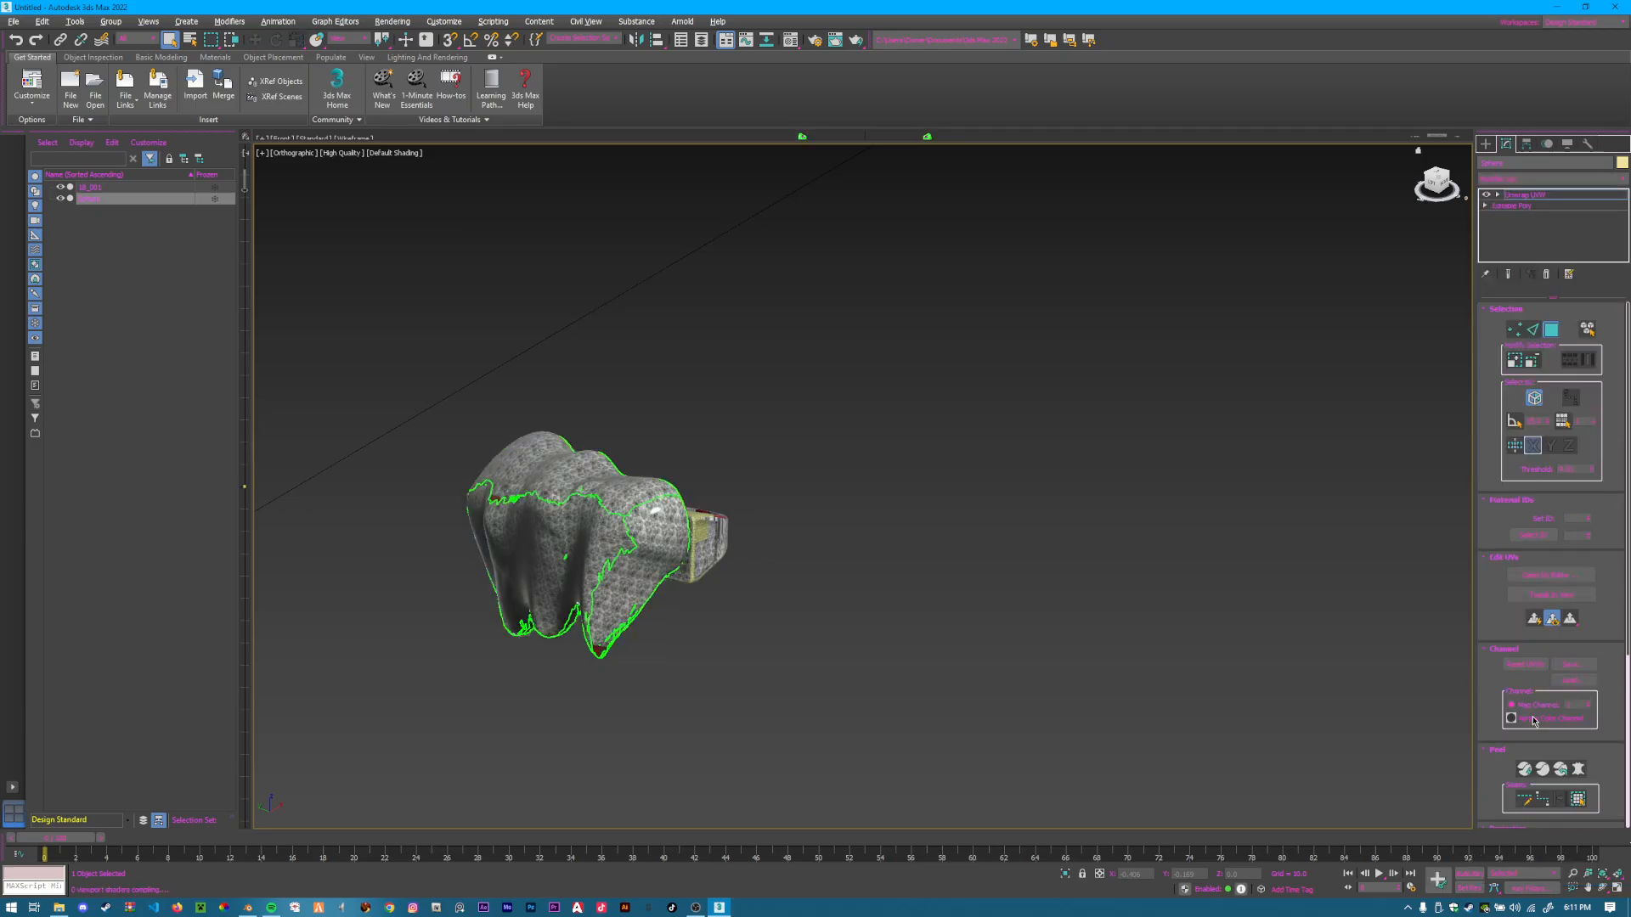
Open the tooth mesh's UVs for editing and stack the large UV shells on top of one another in element mode.
click(1551, 577)
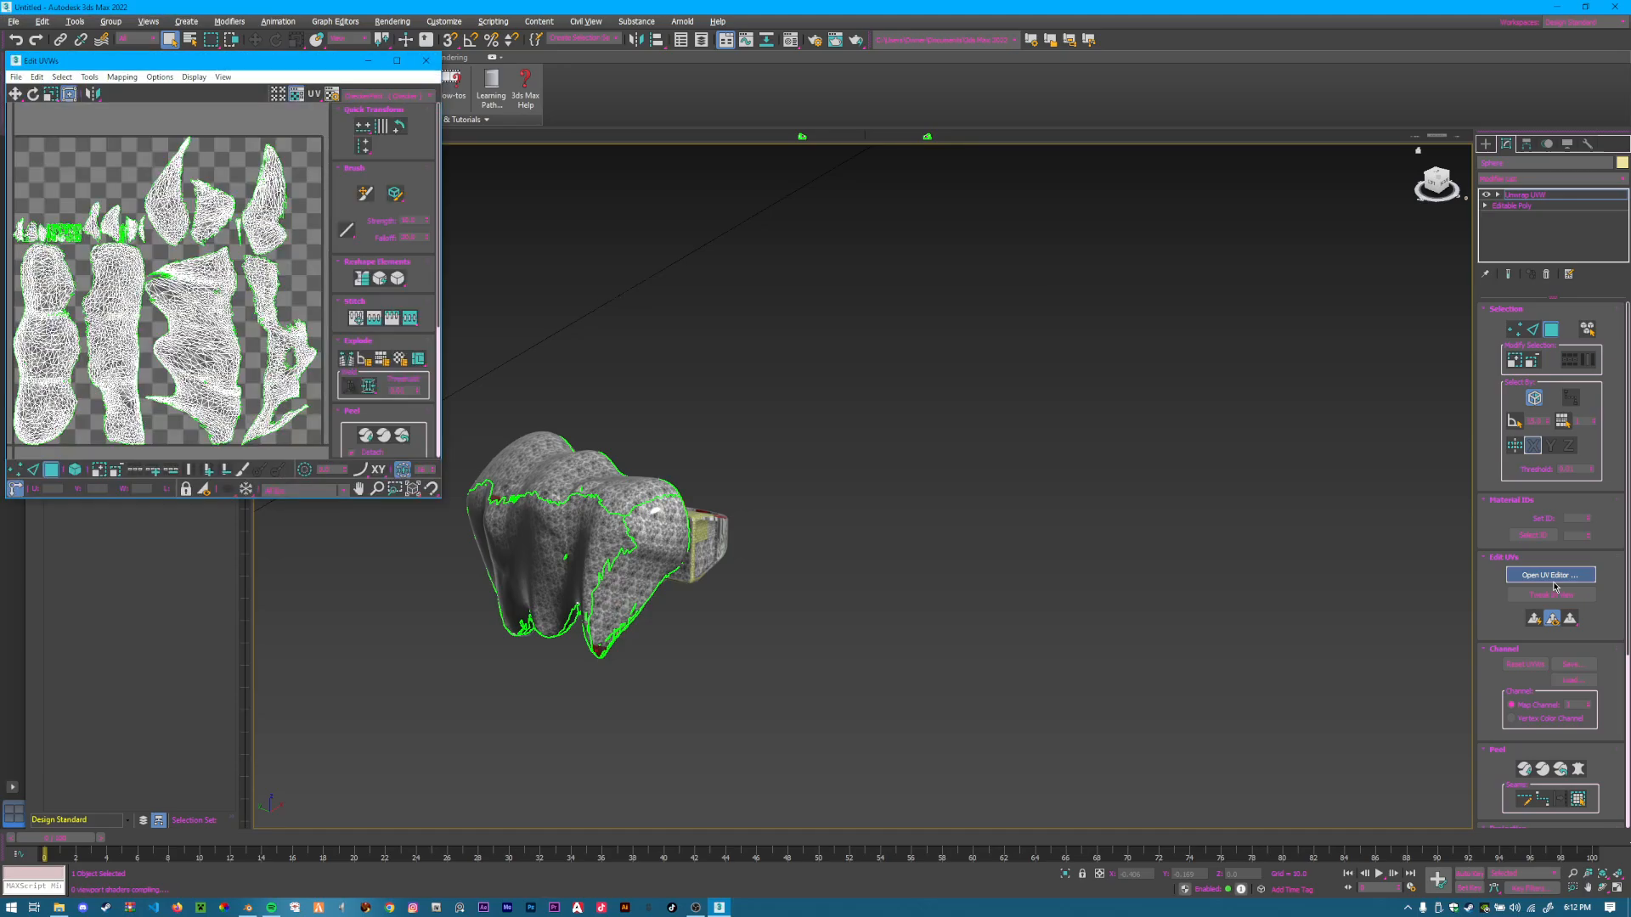
drag(211, 66, 487, 213)
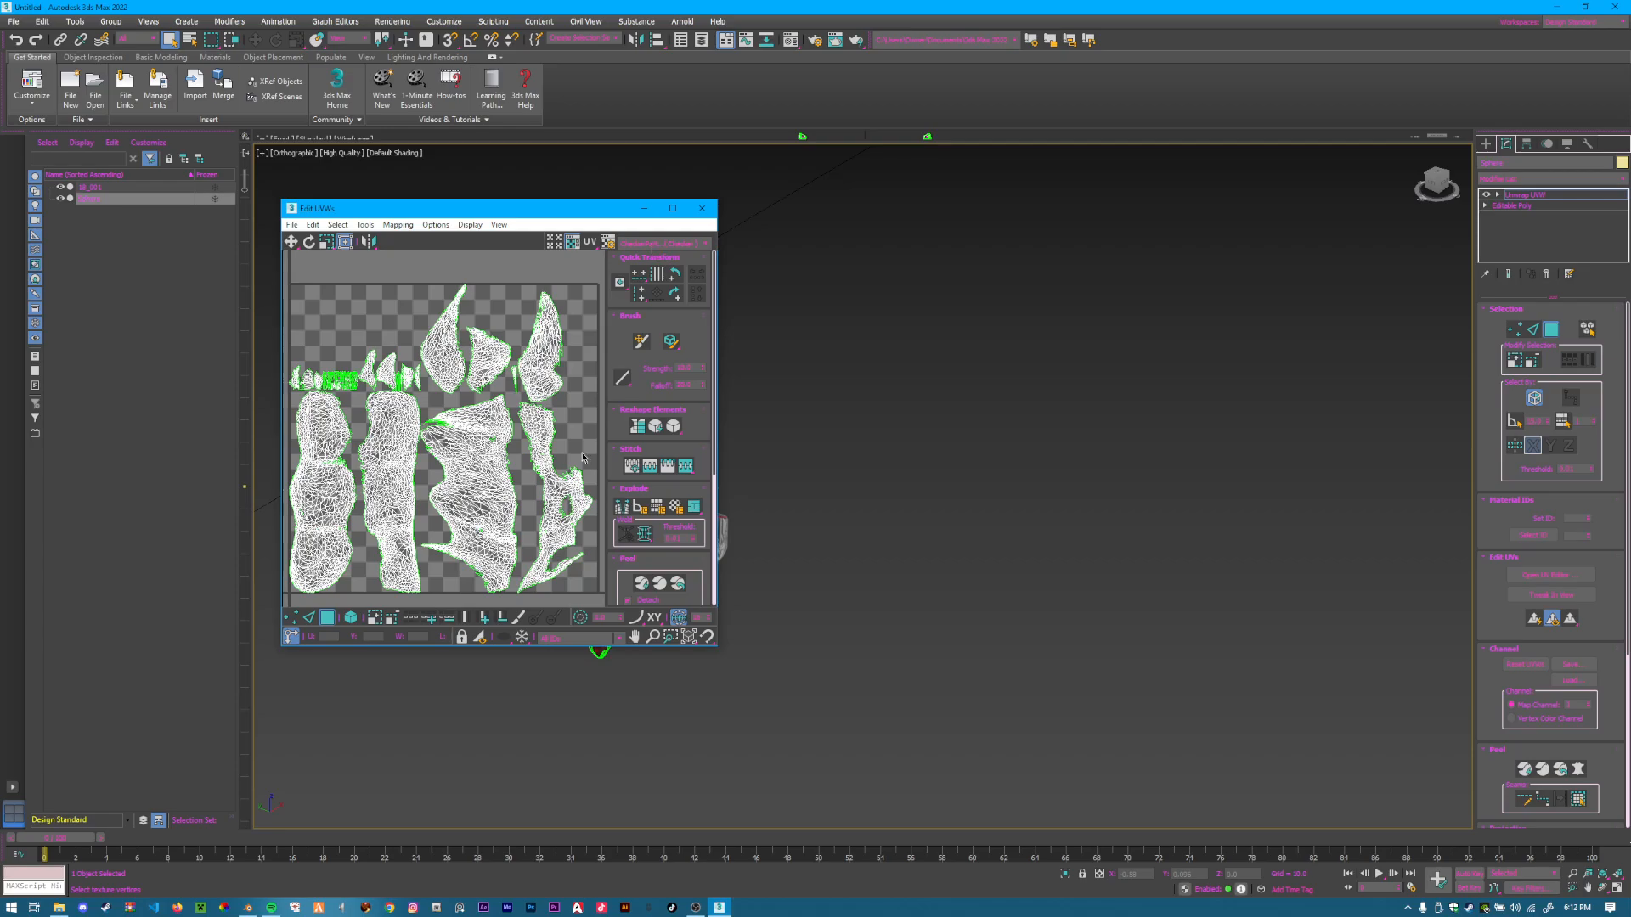
scroll(583, 459, down, 3)
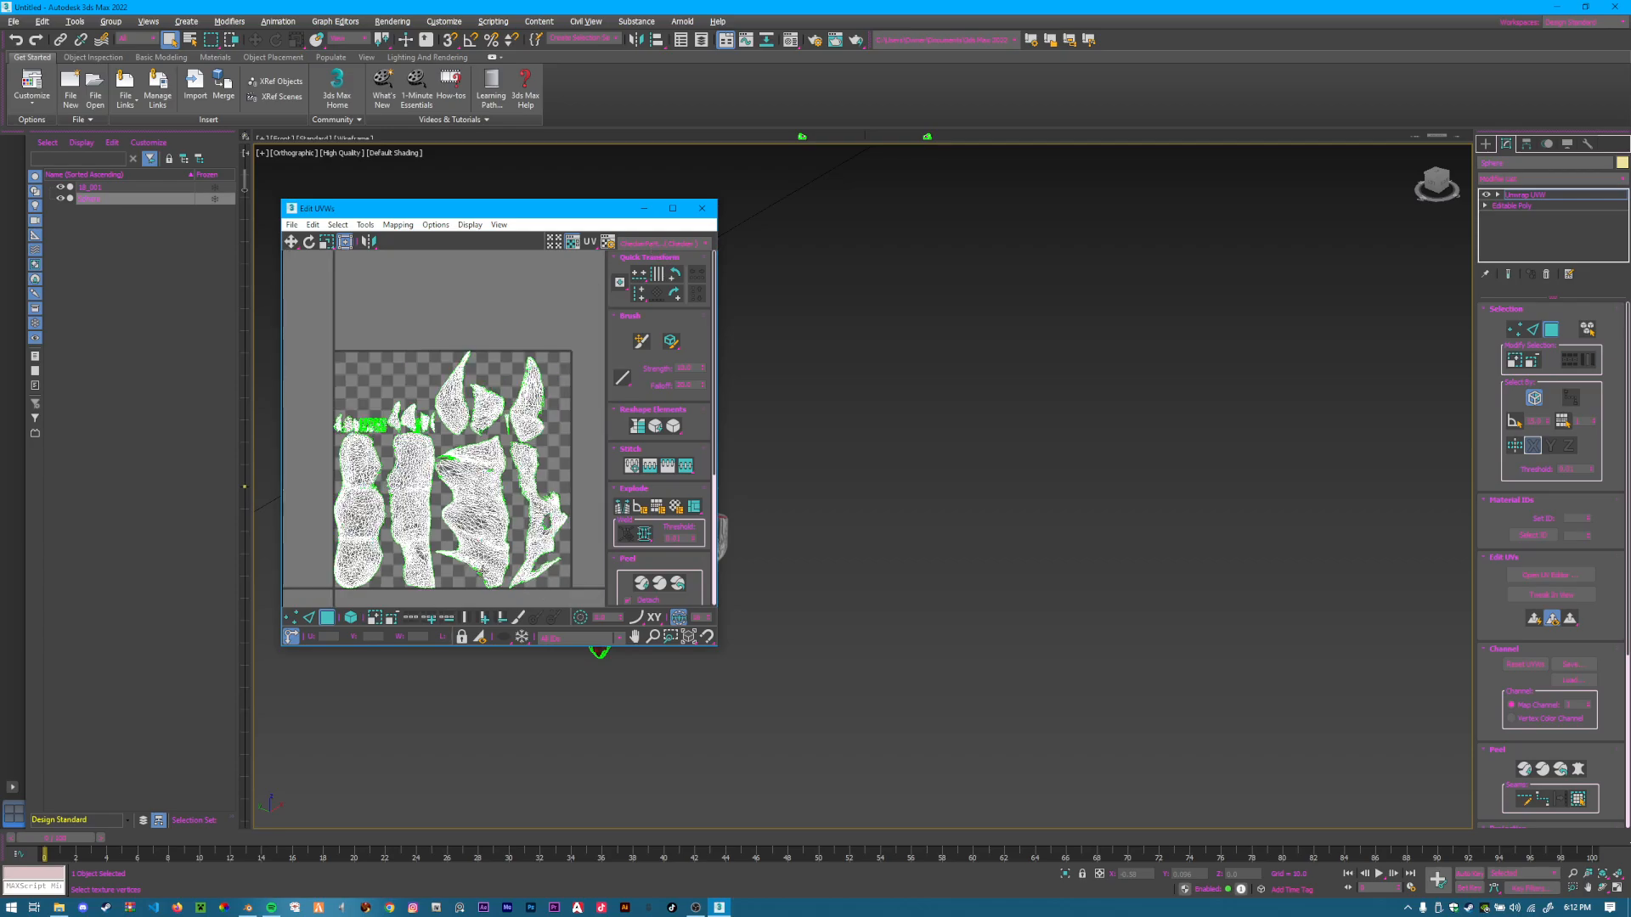
click(350, 619)
middle_drag(489, 549, 556, 572)
drag(581, 581, 499, 408)
drag(488, 464, 434, 464)
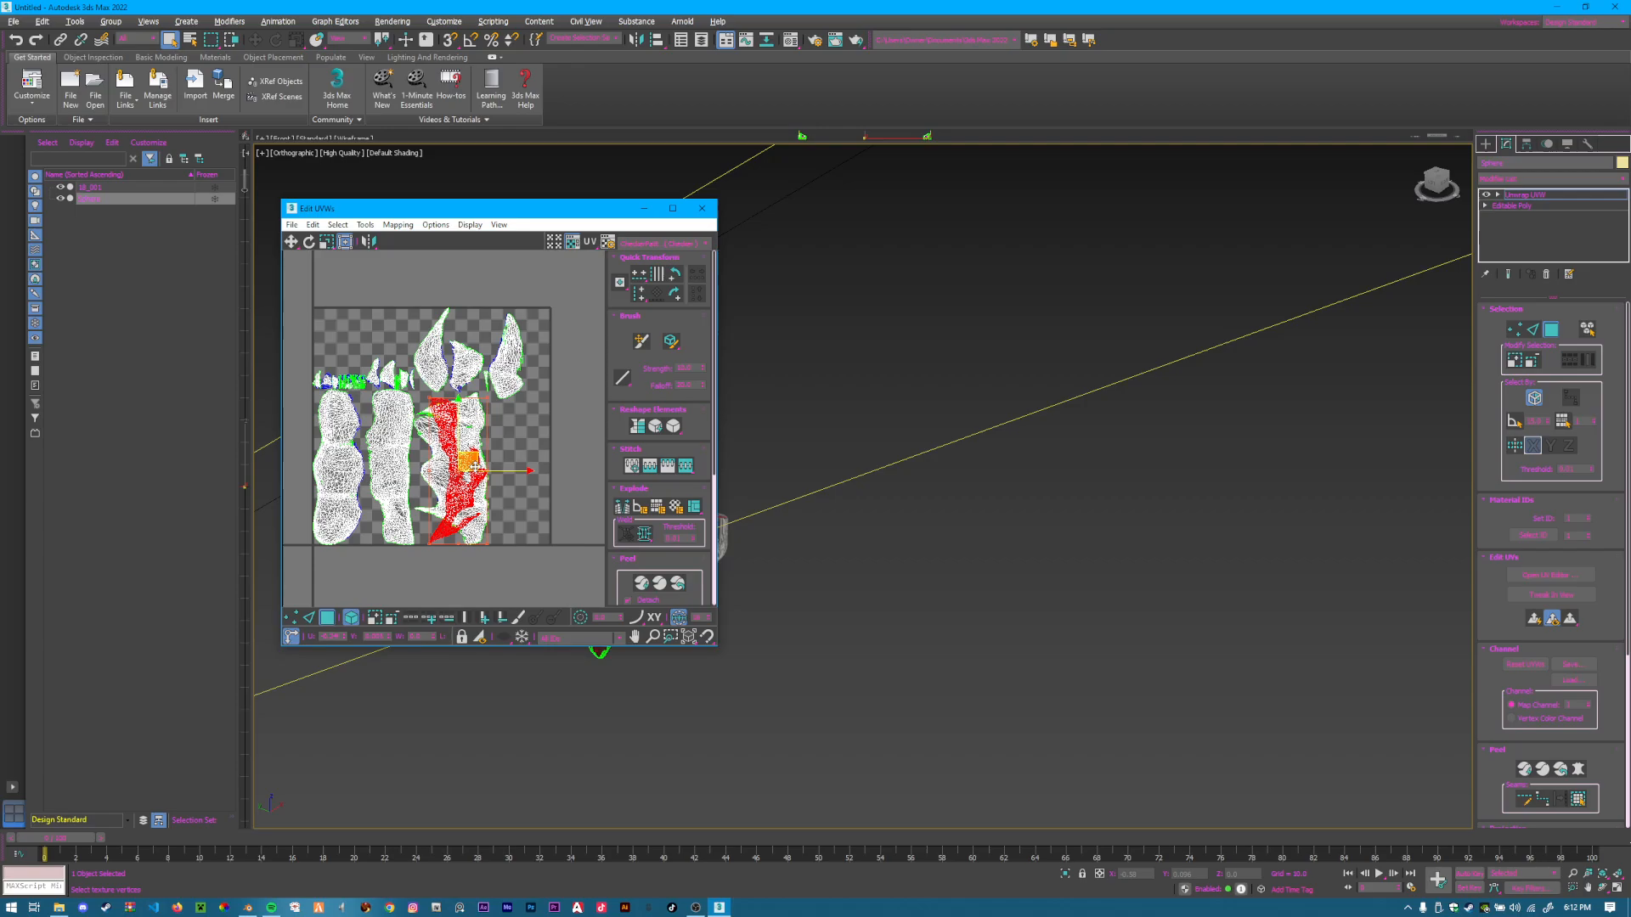
drag(542, 601, 398, 459)
click(347, 502)
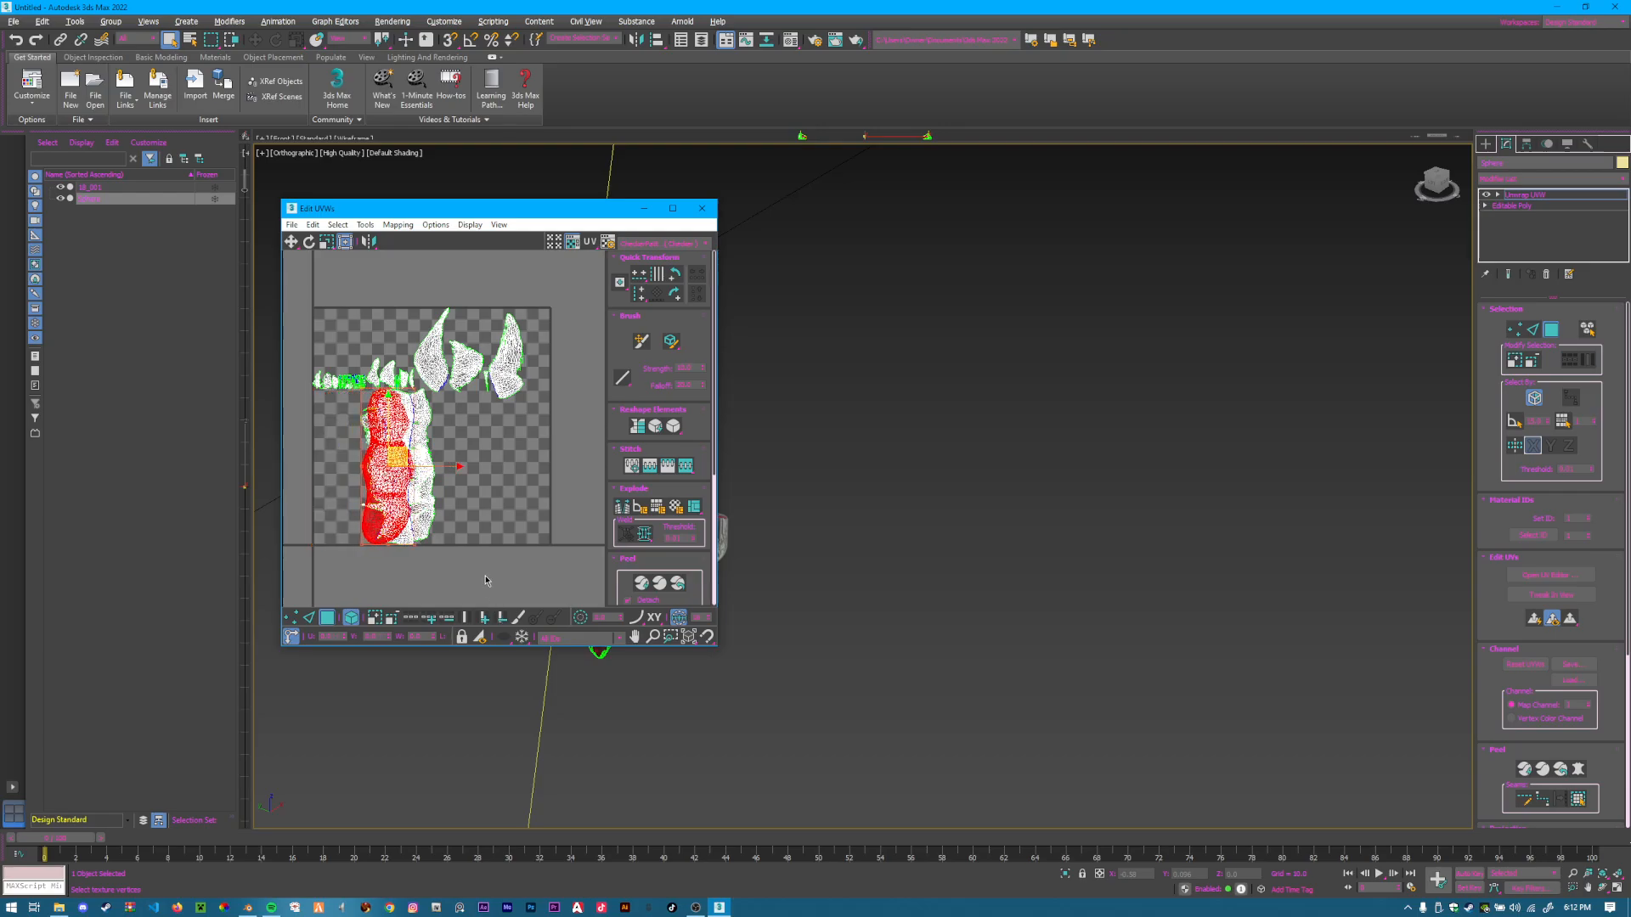
Move the pointed shells and the row of small shells onto the stacked large UV shells, and clear the selection.
click(546, 409)
drag(545, 409, 410, 445)
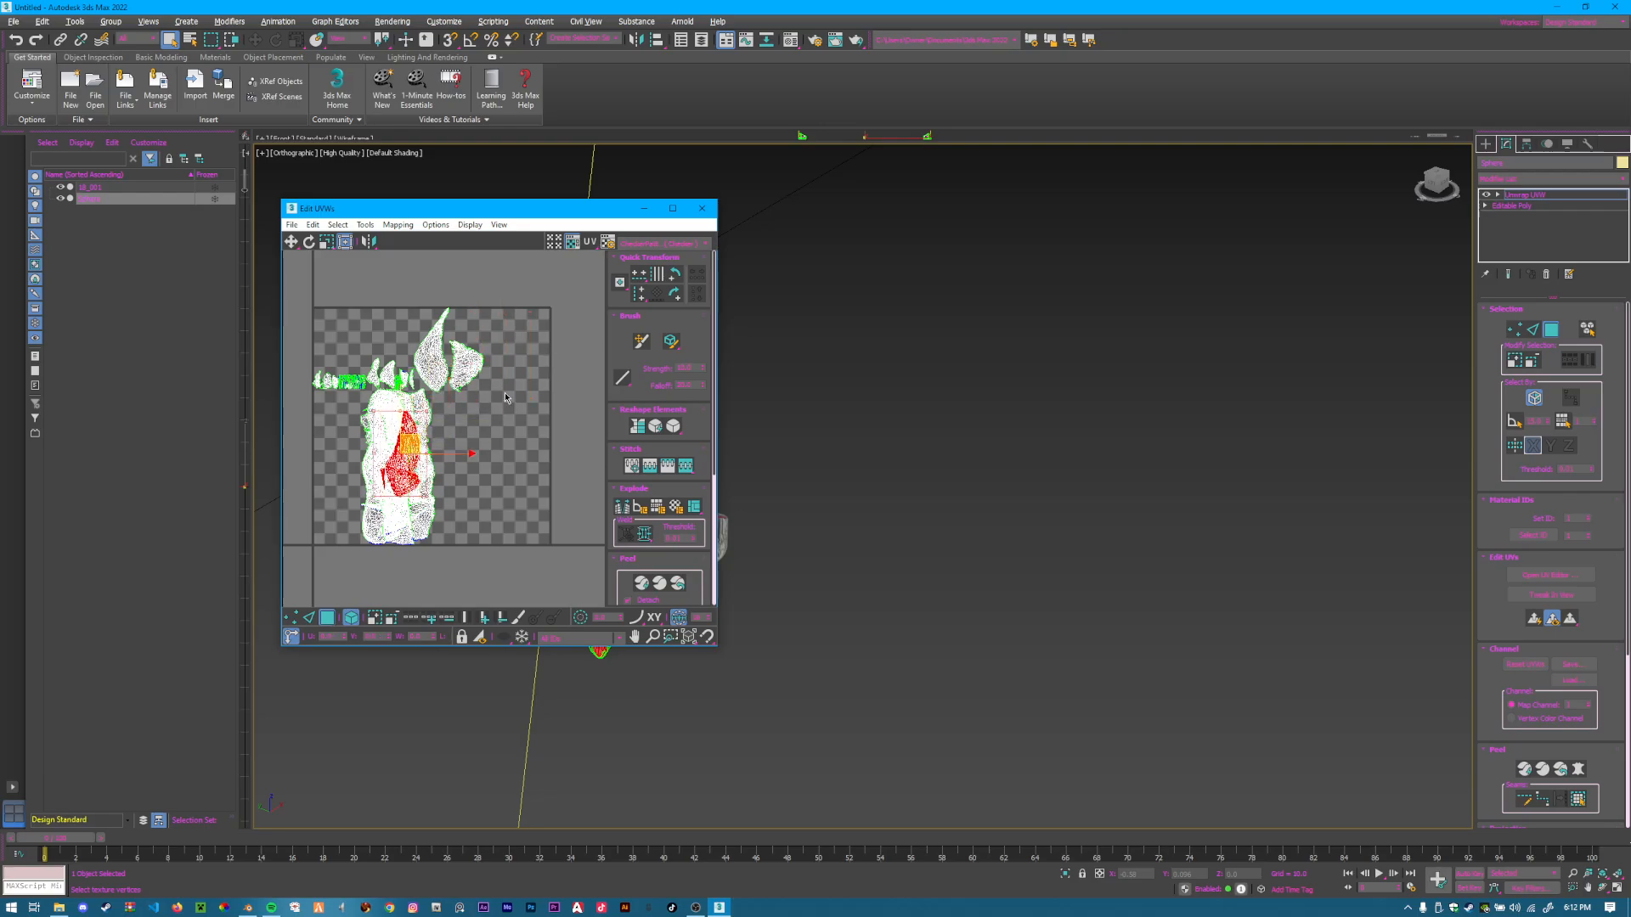
drag(505, 393, 406, 450)
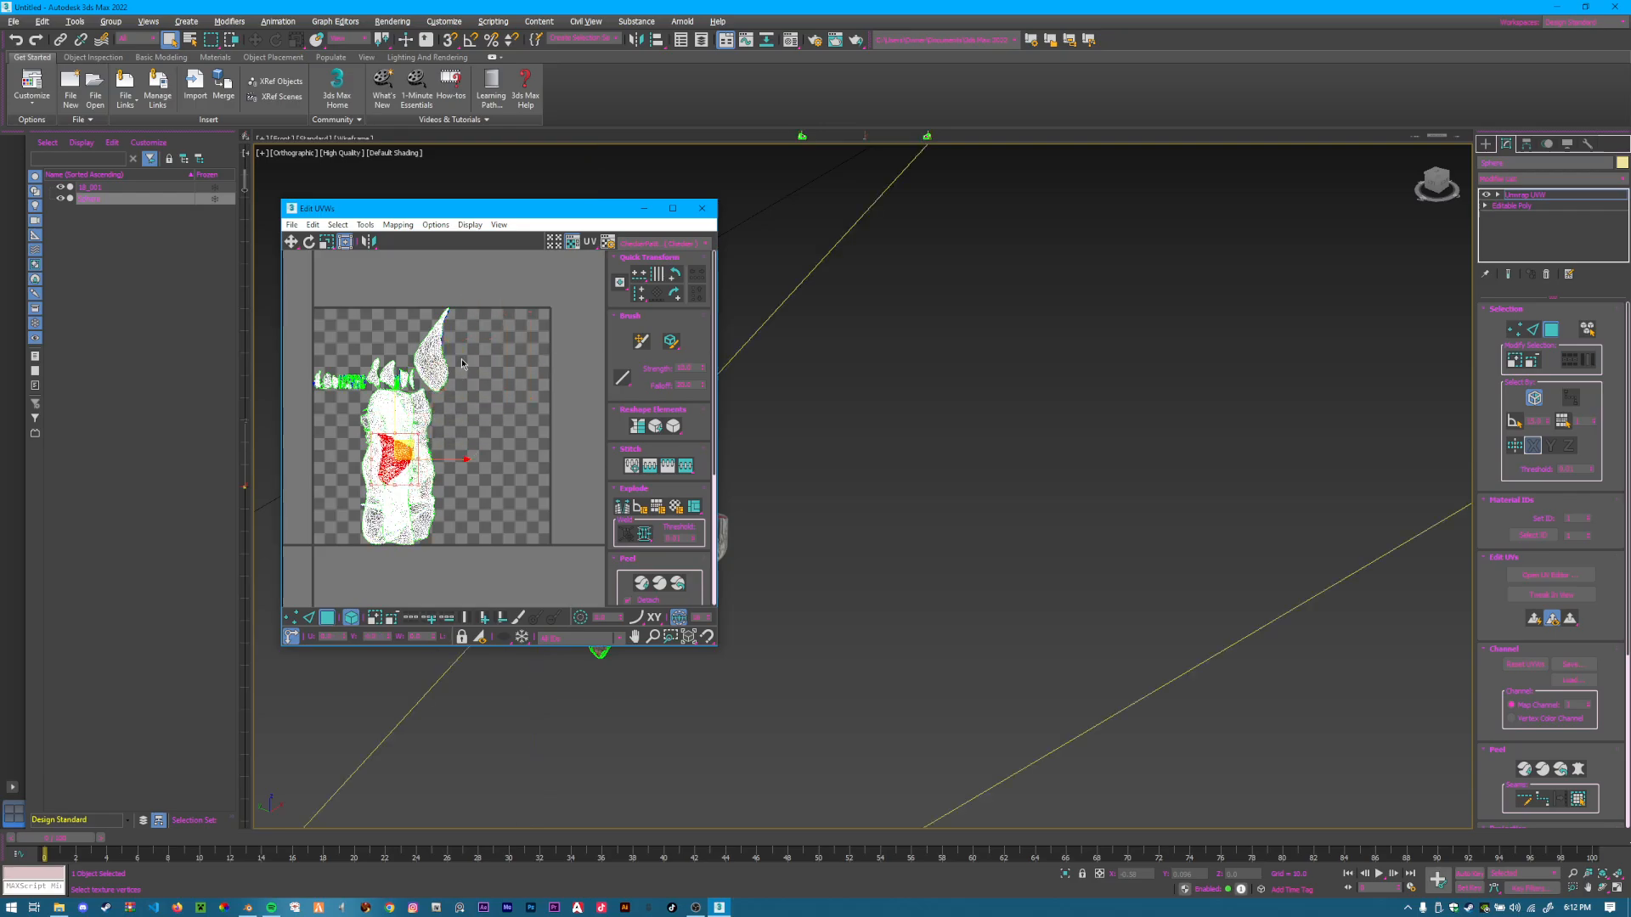
click(441, 333)
drag(446, 348, 421, 461)
drag(443, 386, 288, 340)
mouse_move(421, 366)
mouse_down()
mouse_move(458, 463)
mouse_move(438, 374)
mouse_move(416, 358)
mouse_up()
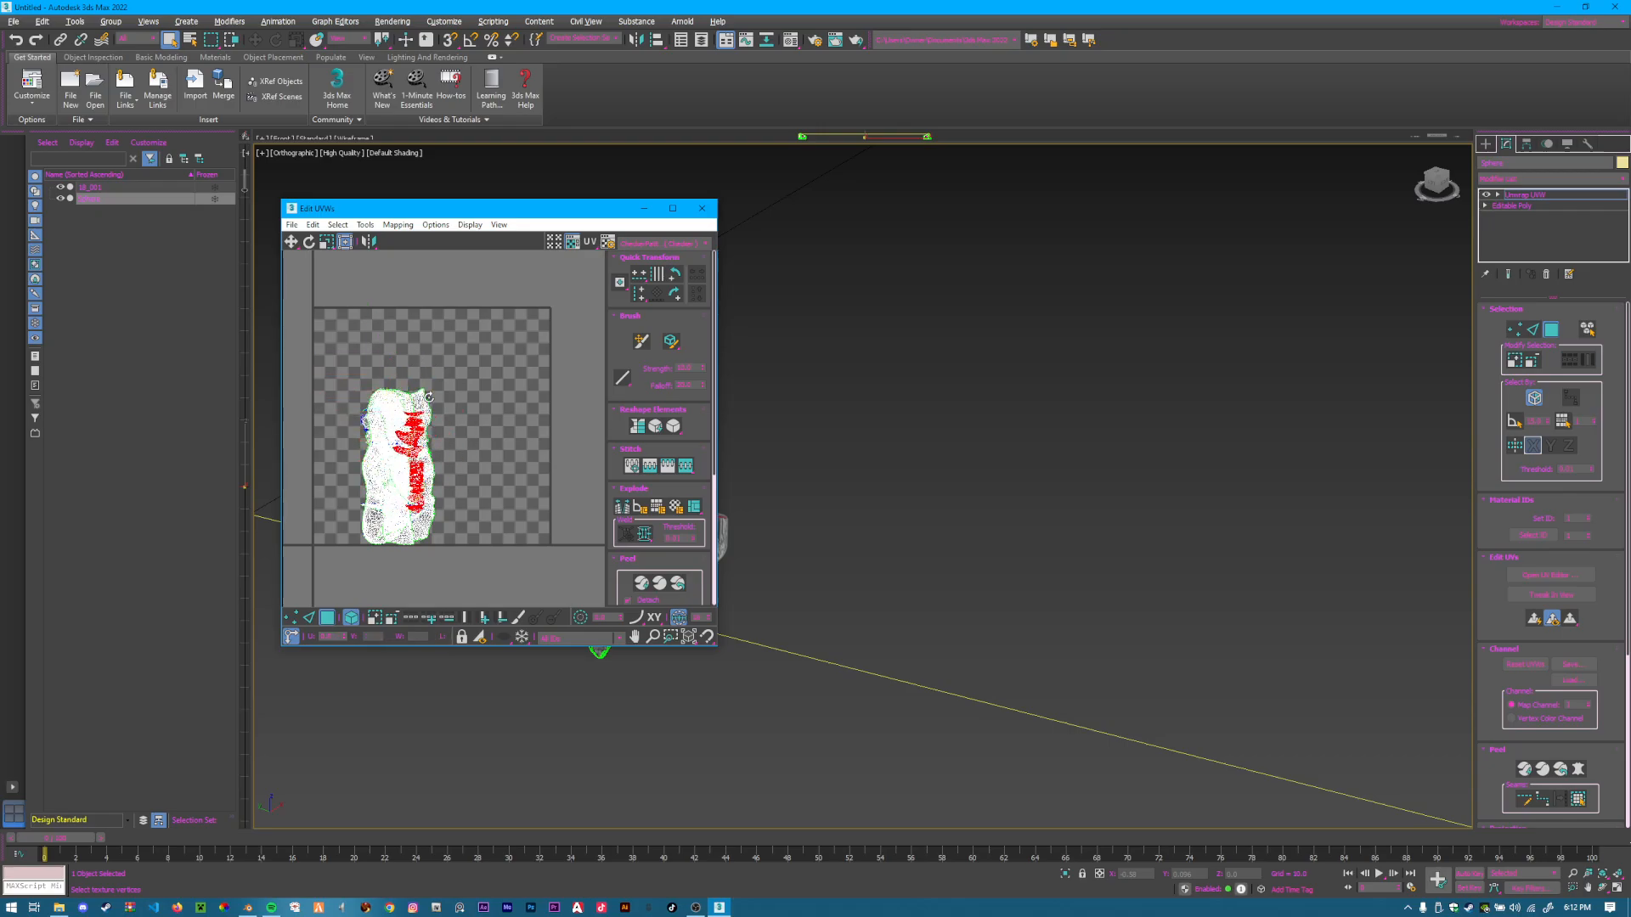
drag(427, 453, 415, 456)
click(492, 571)
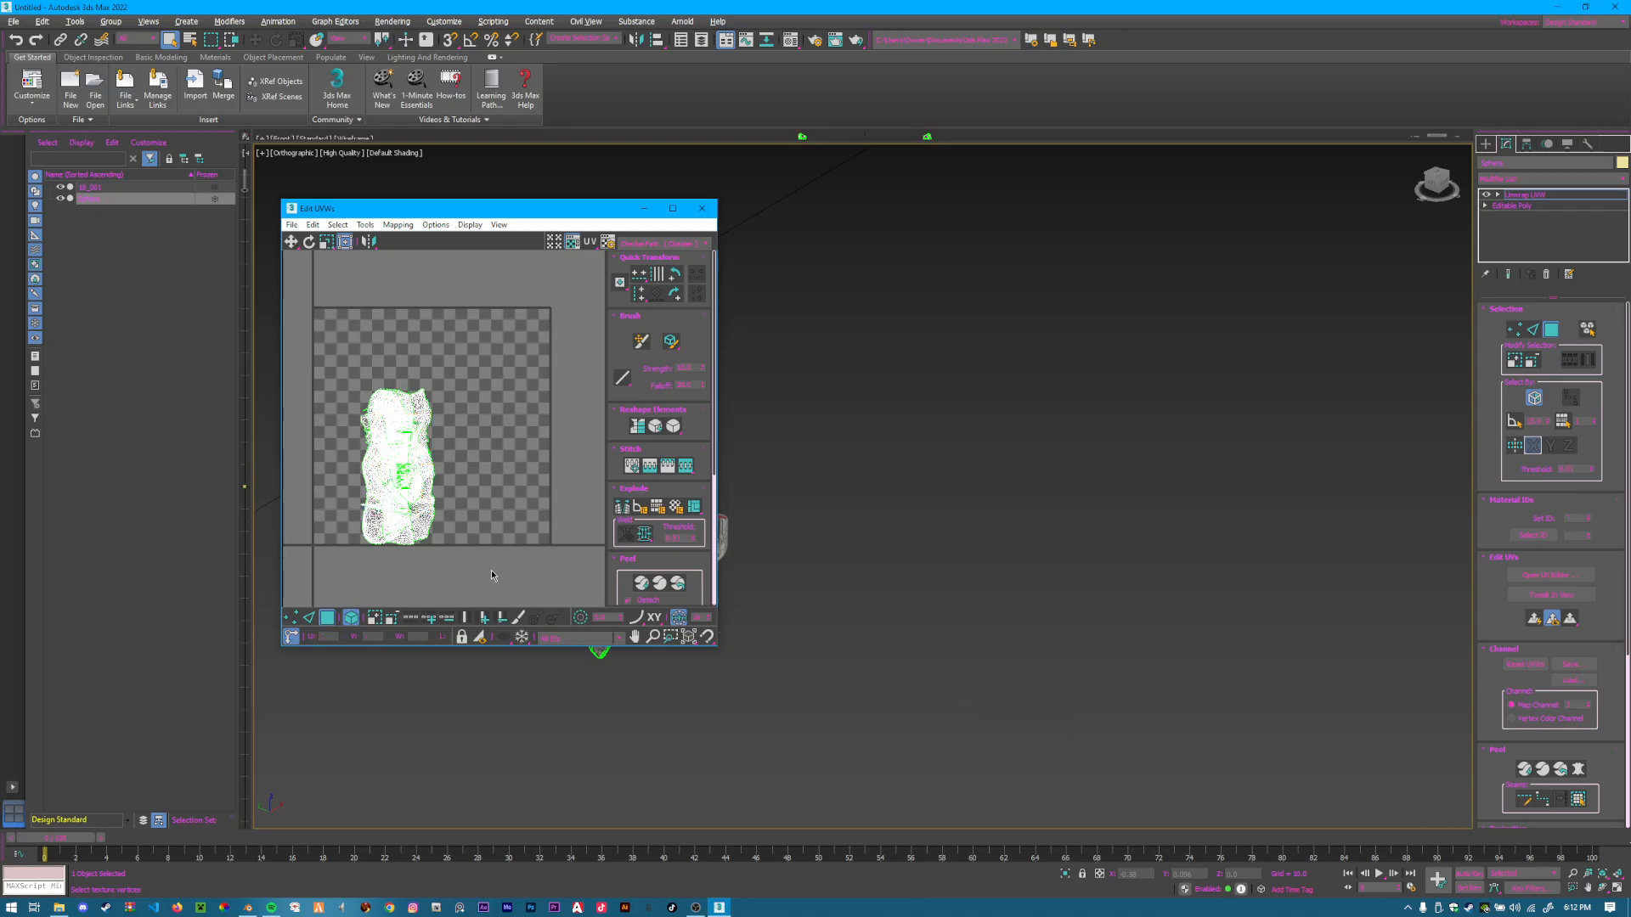
Select all the stacked tooth UV shells and display the Map #2 texture as the UV background.
drag(291, 315, 491, 576)
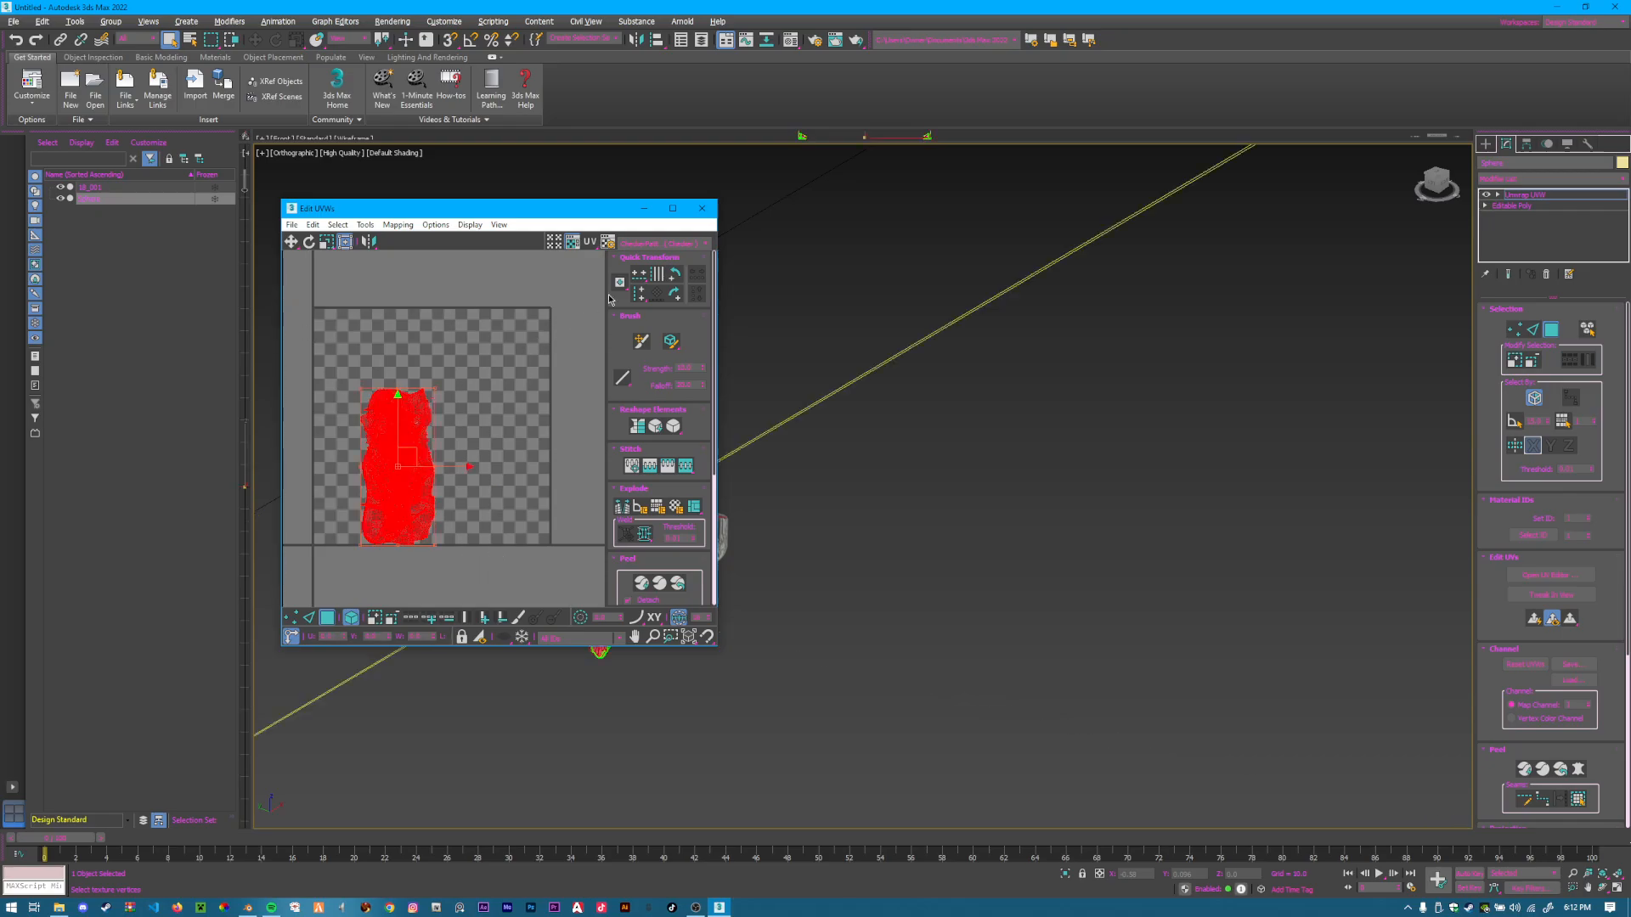
click(655, 246)
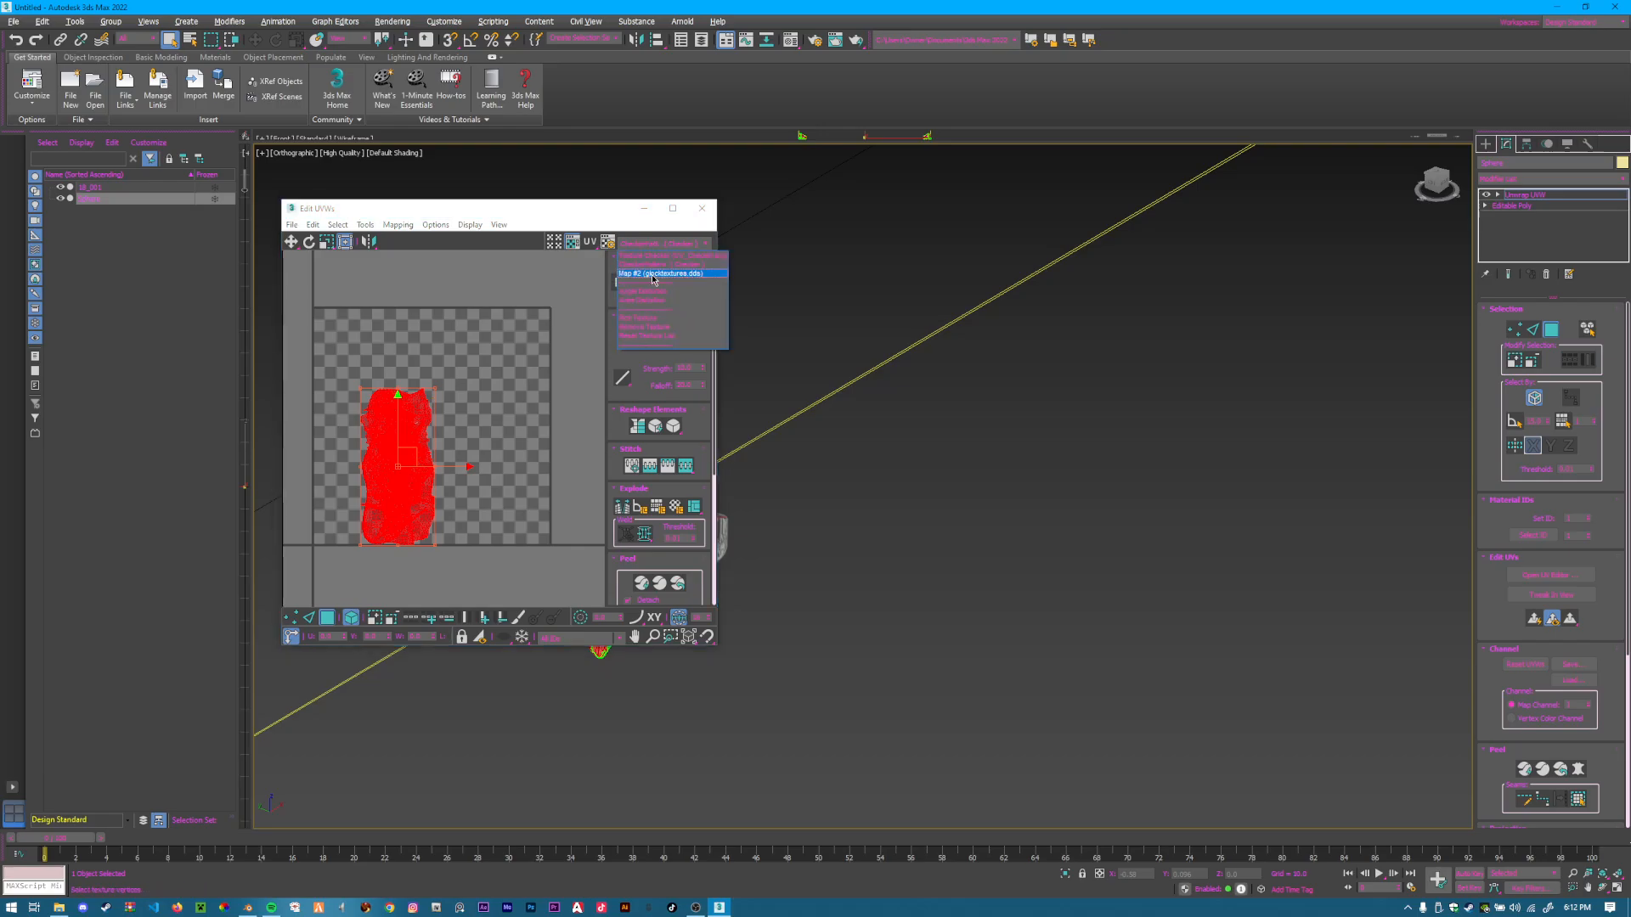
click(654, 275)
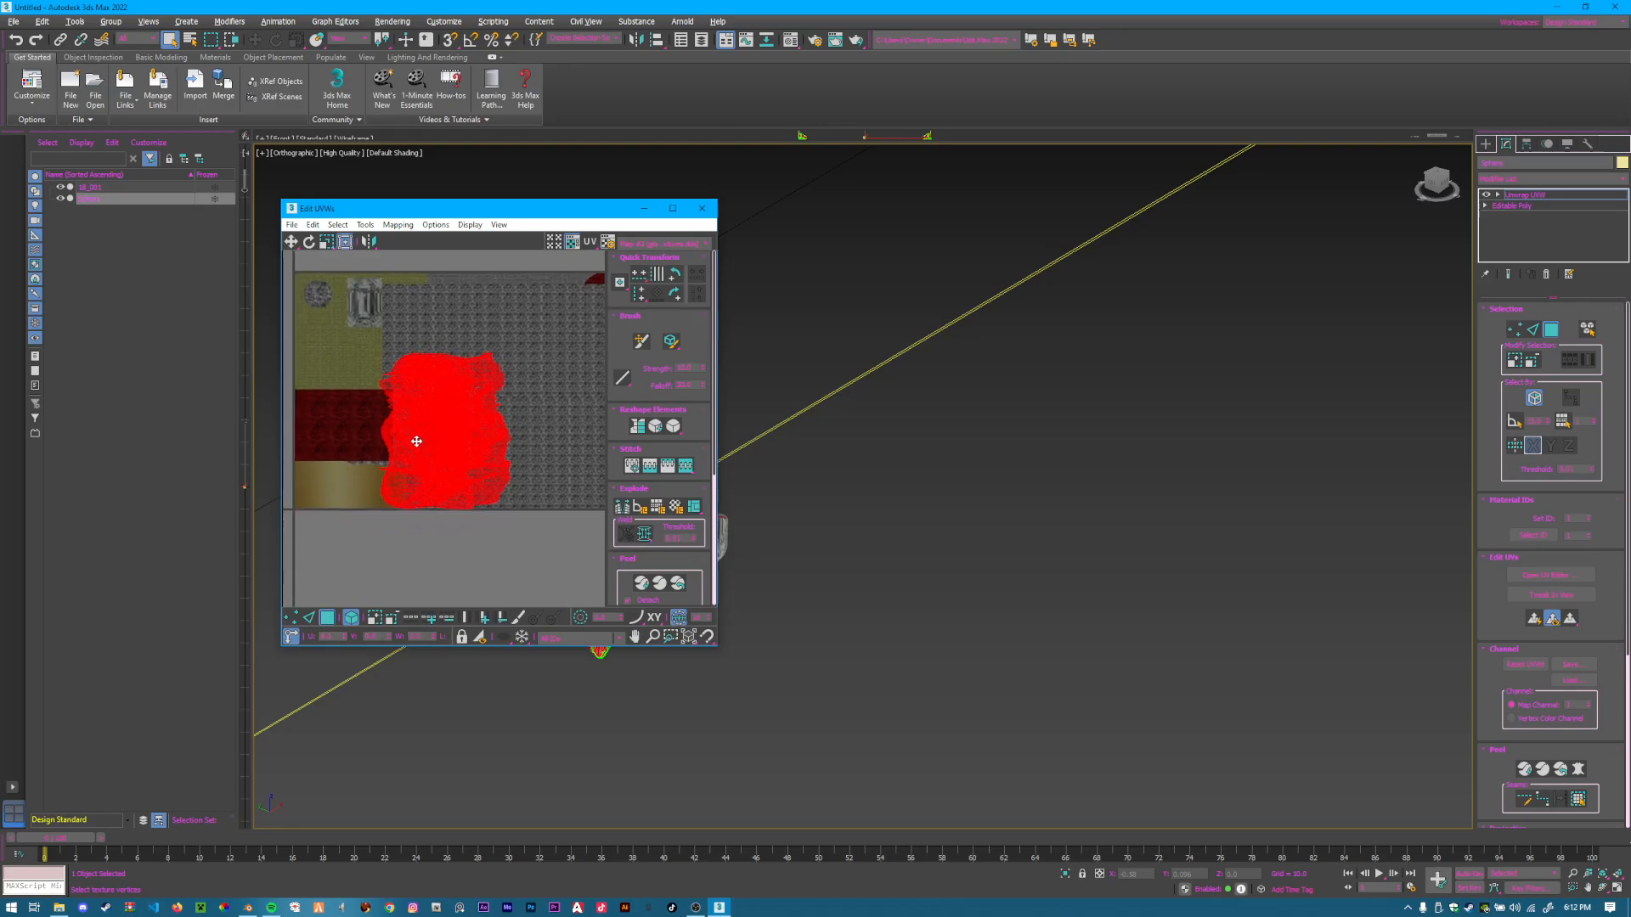
Rotate the stacked tooth UVs a quarter turn and scale them to fit inside the dark red patch of the texture.
drag(438, 417, 375, 397)
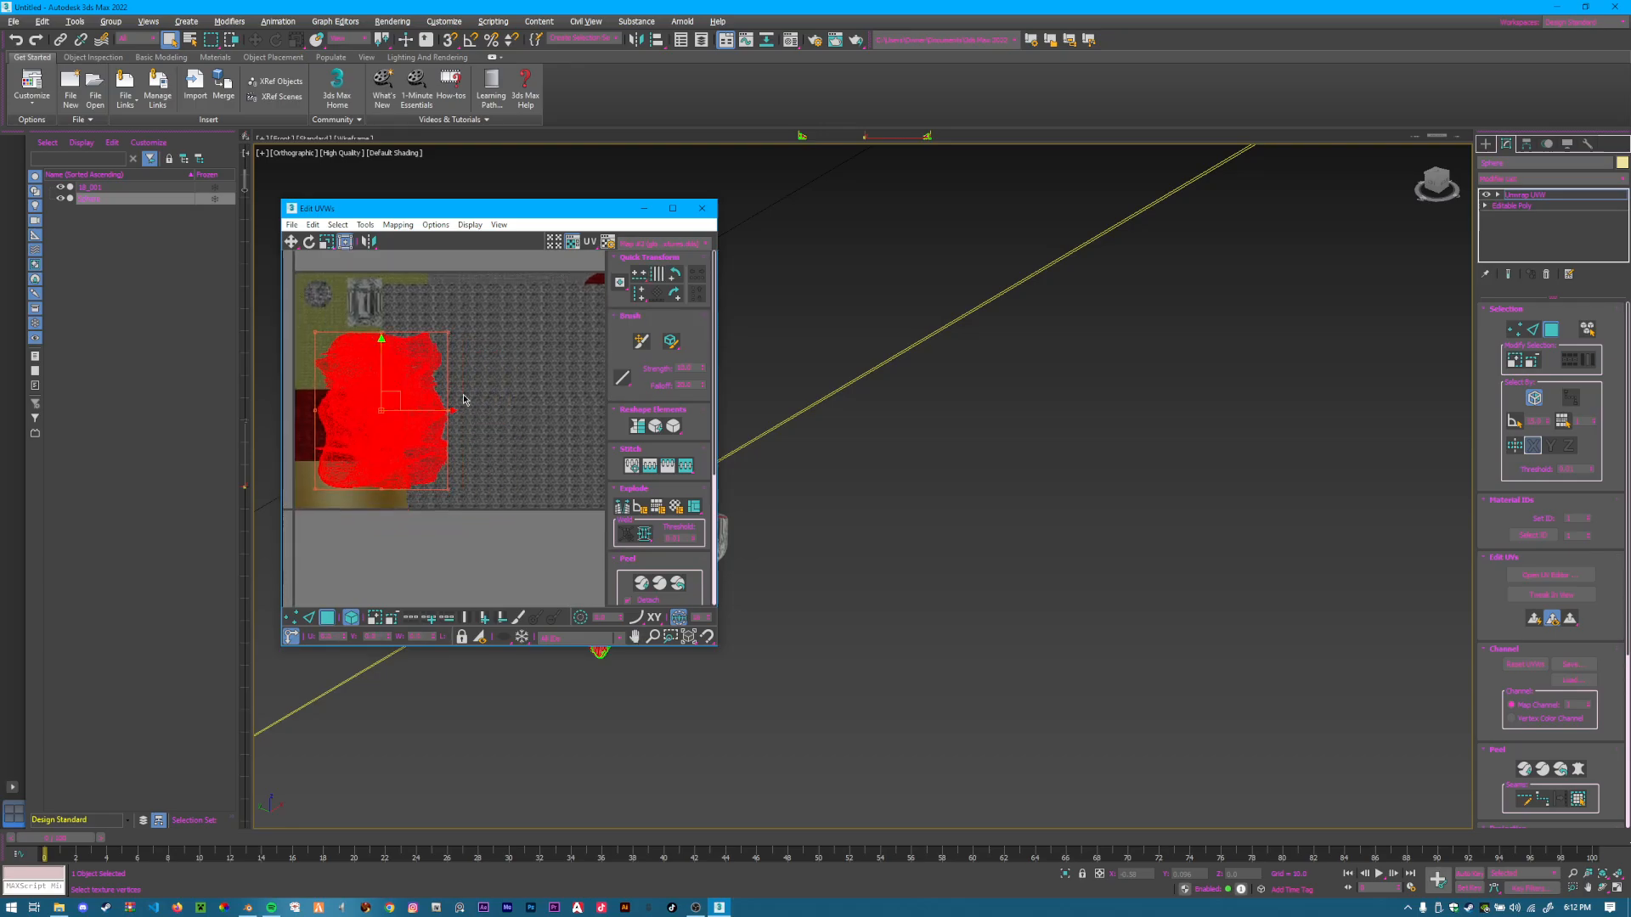
click(470, 40)
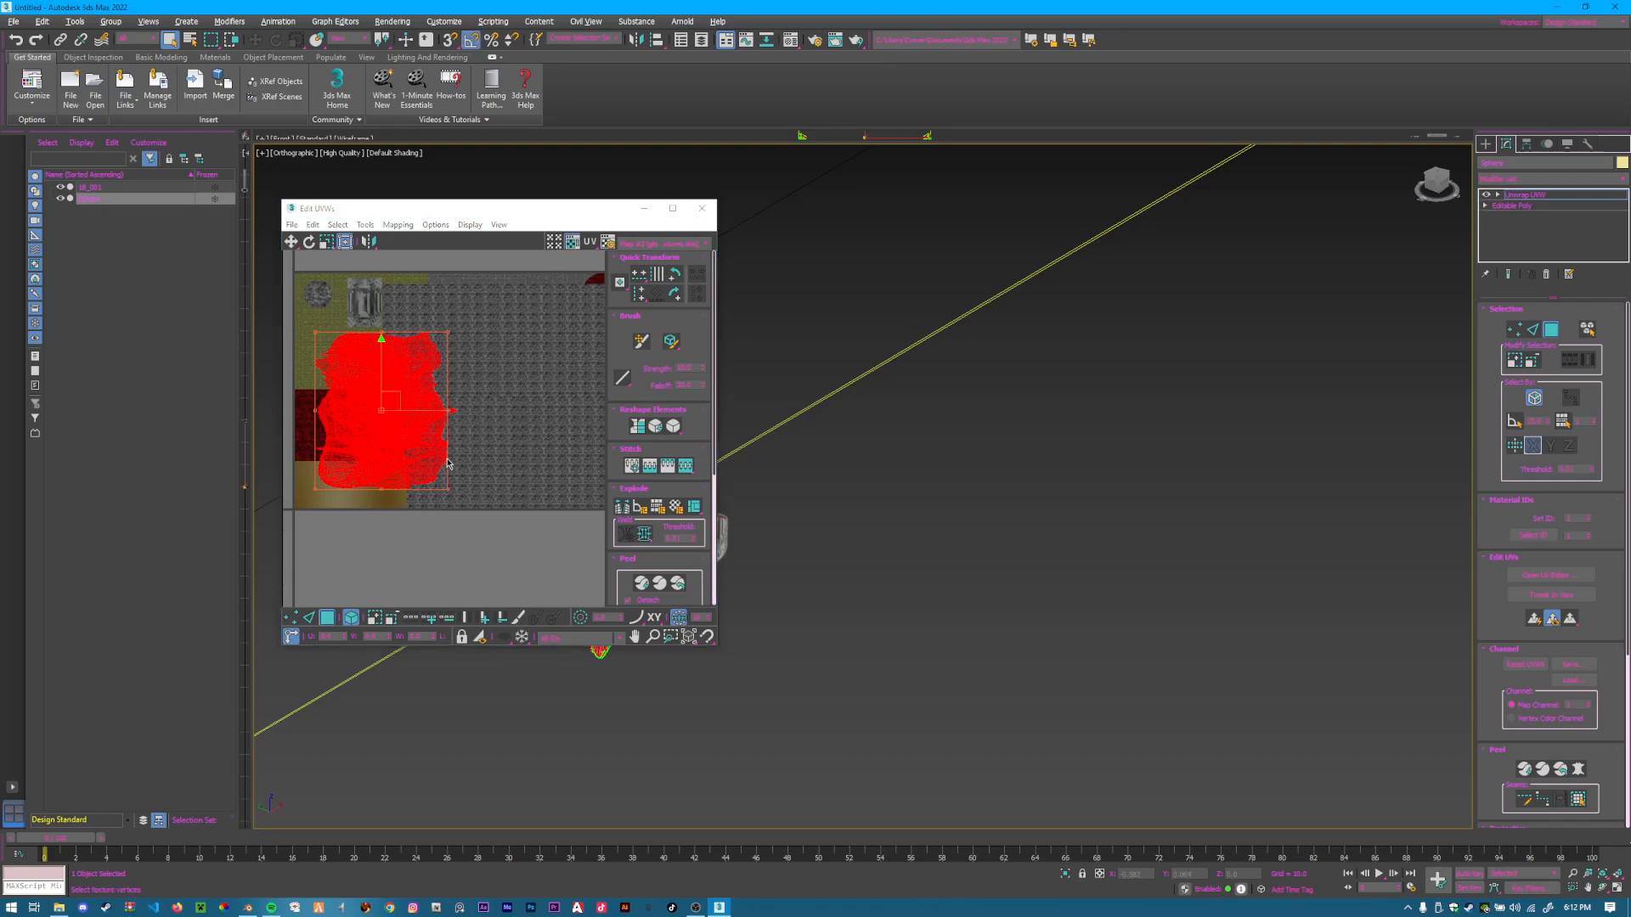
drag(450, 414, 374, 507)
drag(391, 399, 388, 381)
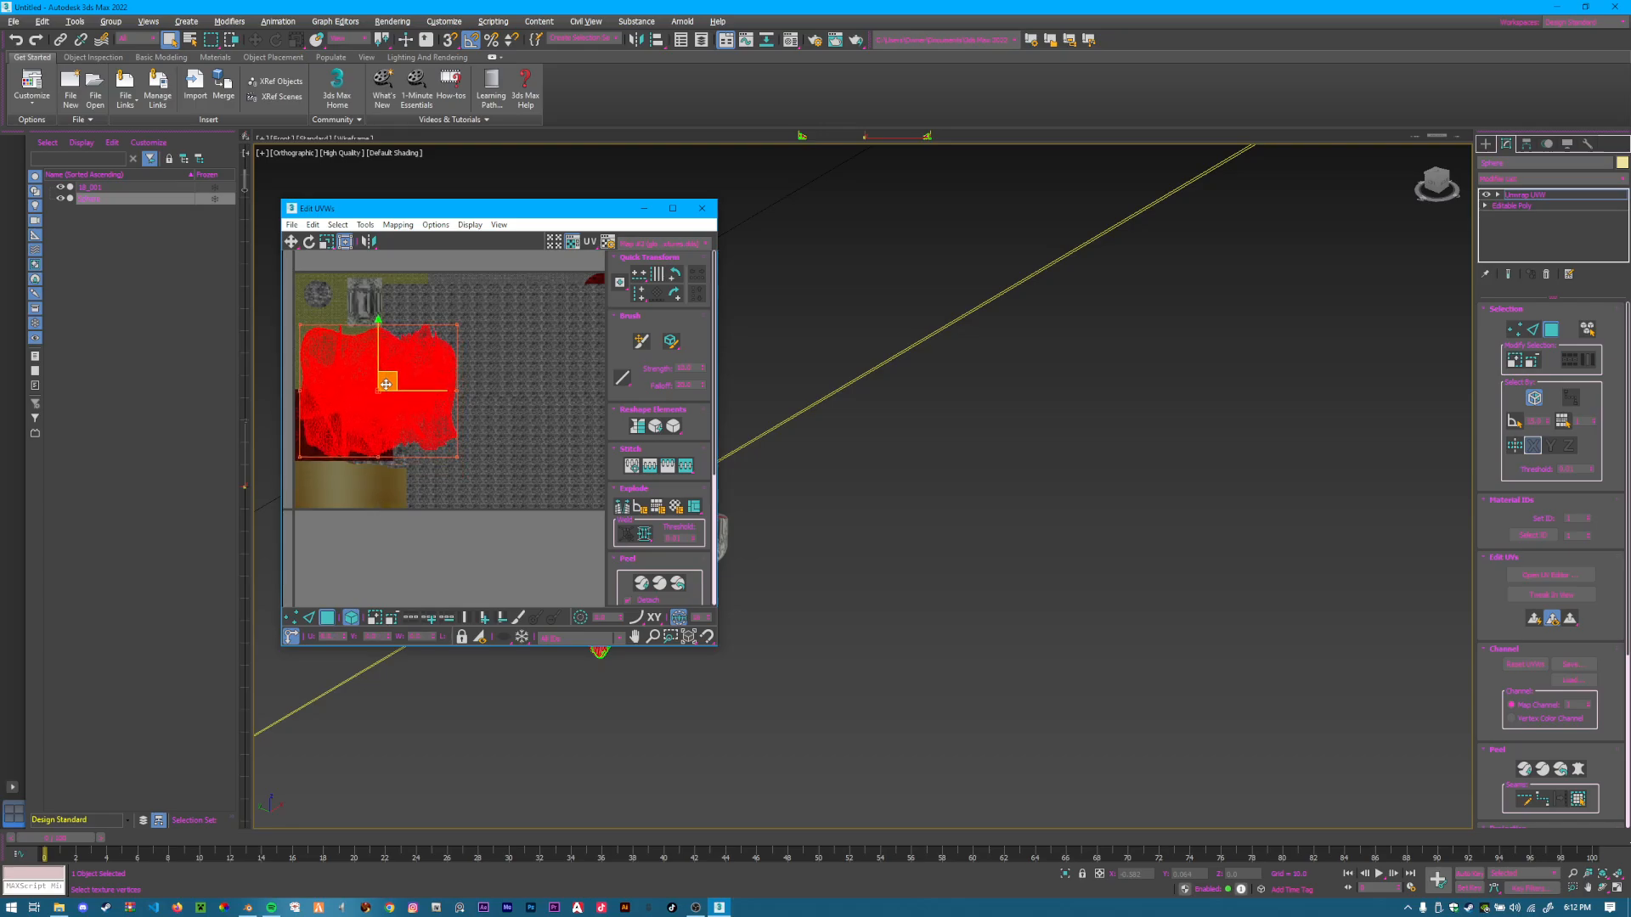
drag(459, 326, 388, 395)
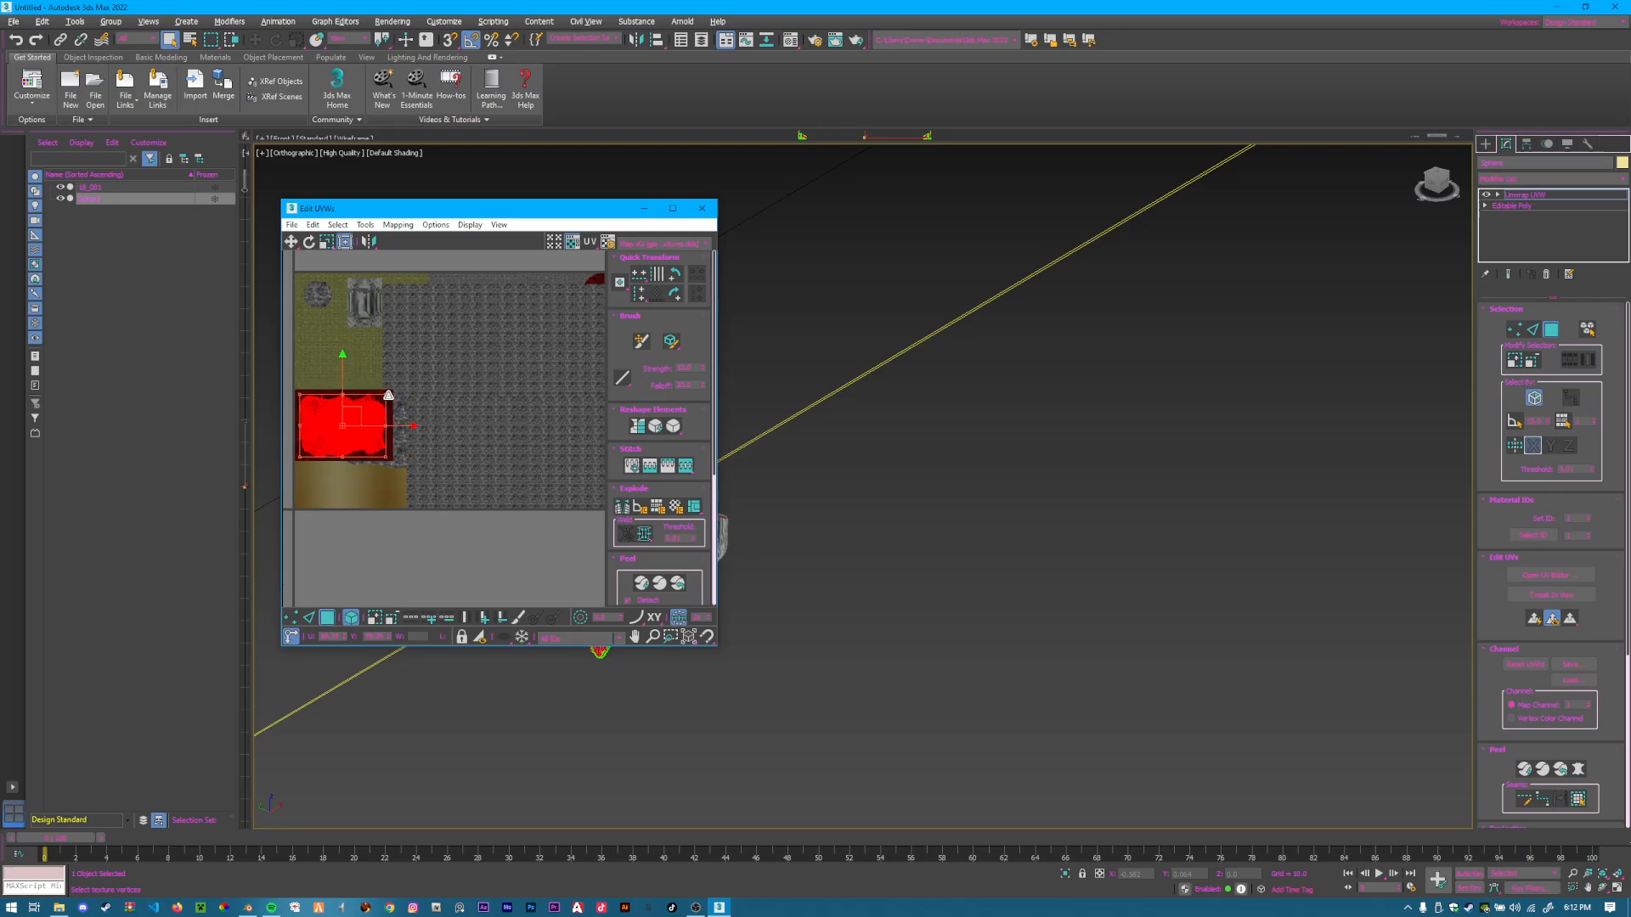
click(430, 379)
Check the red texture on the tooth mesh, close its UV editing window and collapse the Unwrap UVW modifier.
middle_drag(797, 543, 988, 538)
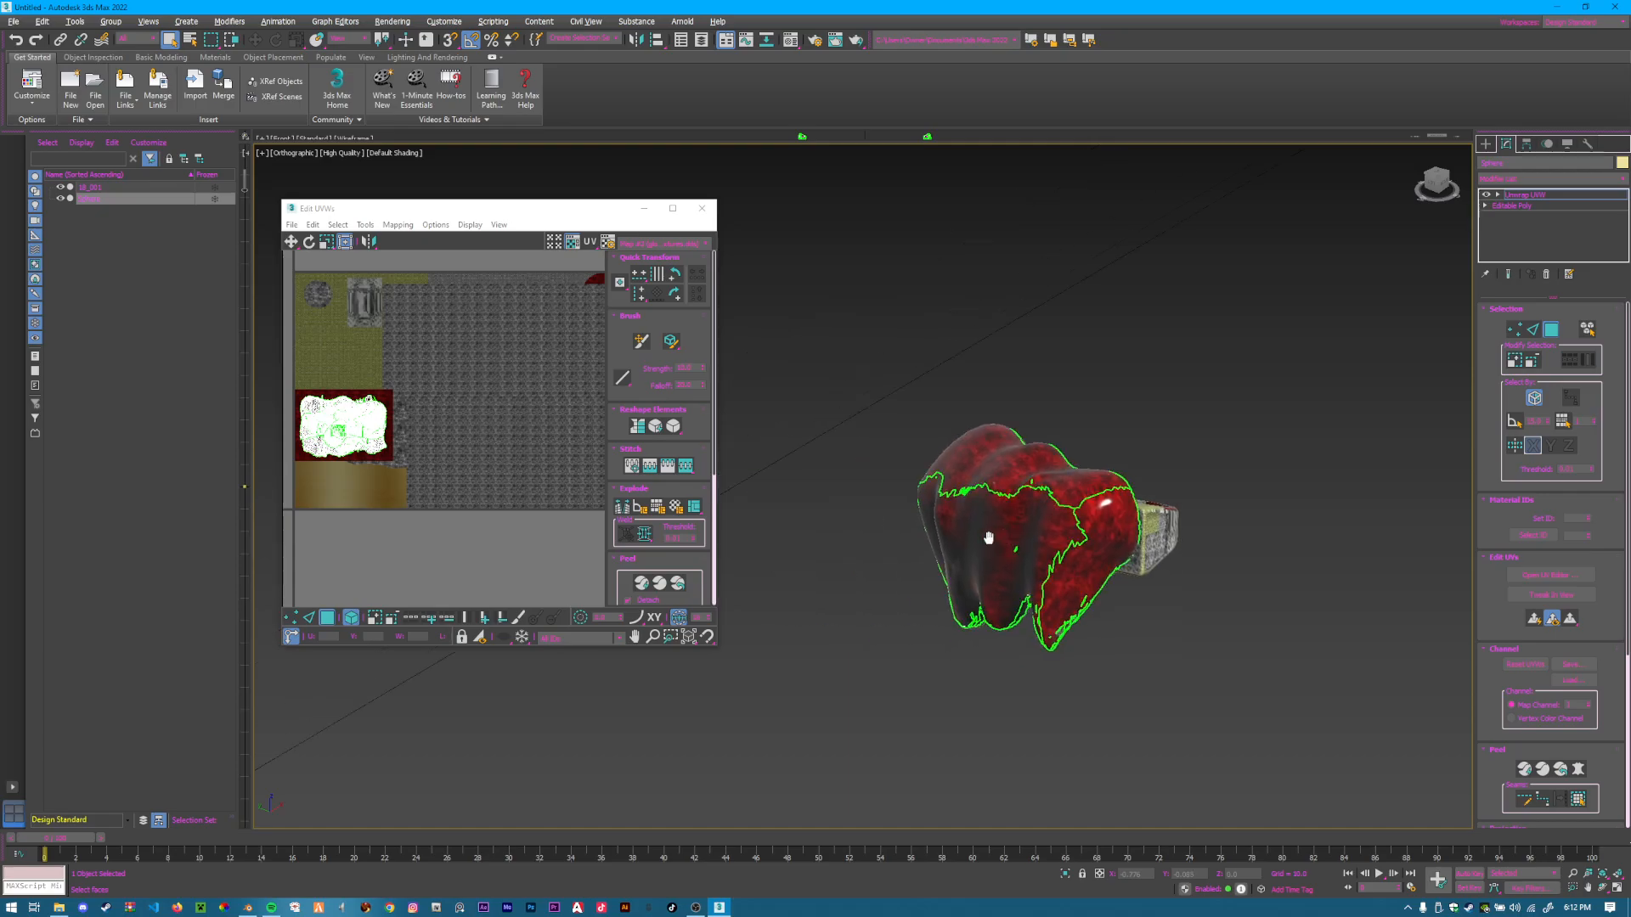
scroll(994, 537, up, 5)
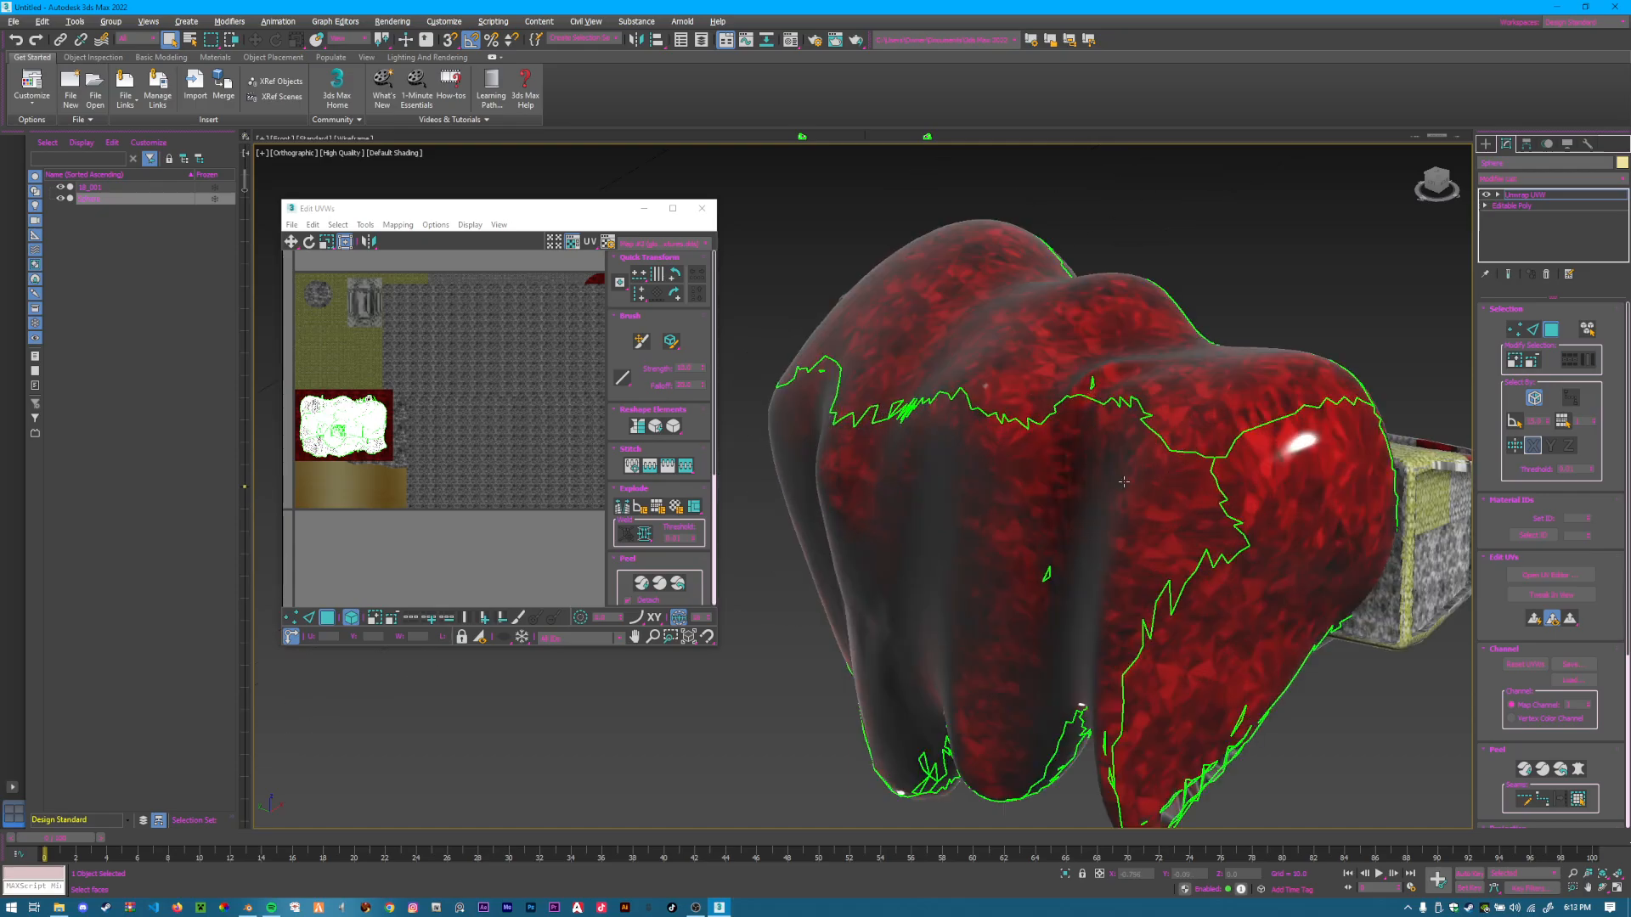
scroll(404, 476, down, 1)
drag(293, 331, 518, 495)
click(493, 480)
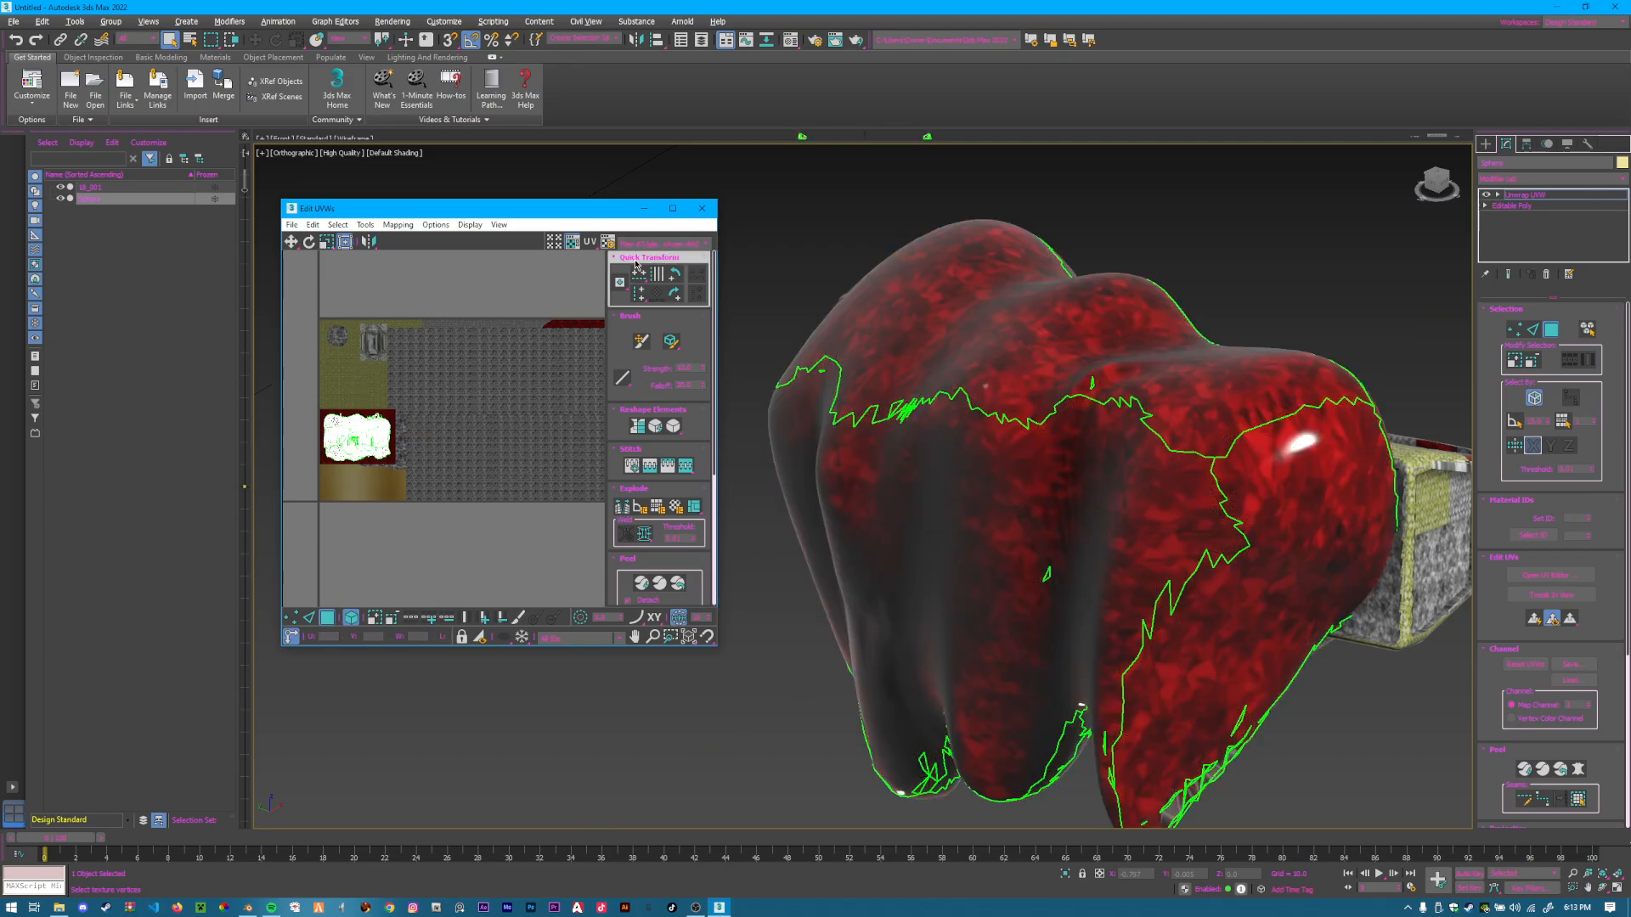
click(701, 208)
right_click(1546, 203)
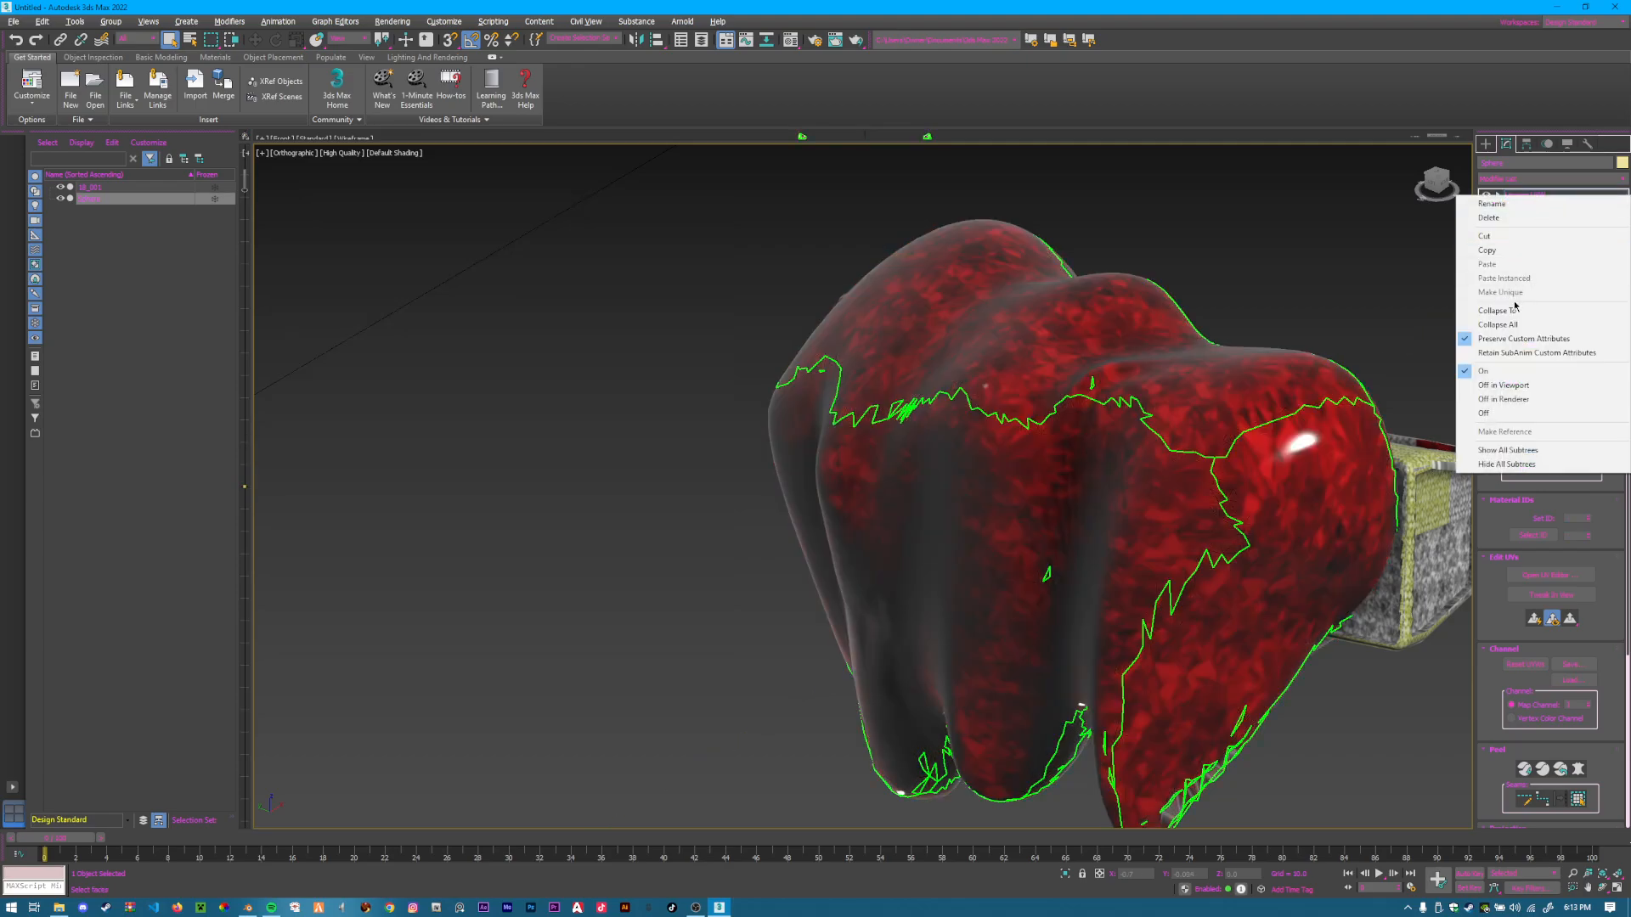
click(1499, 314)
click(875, 508)
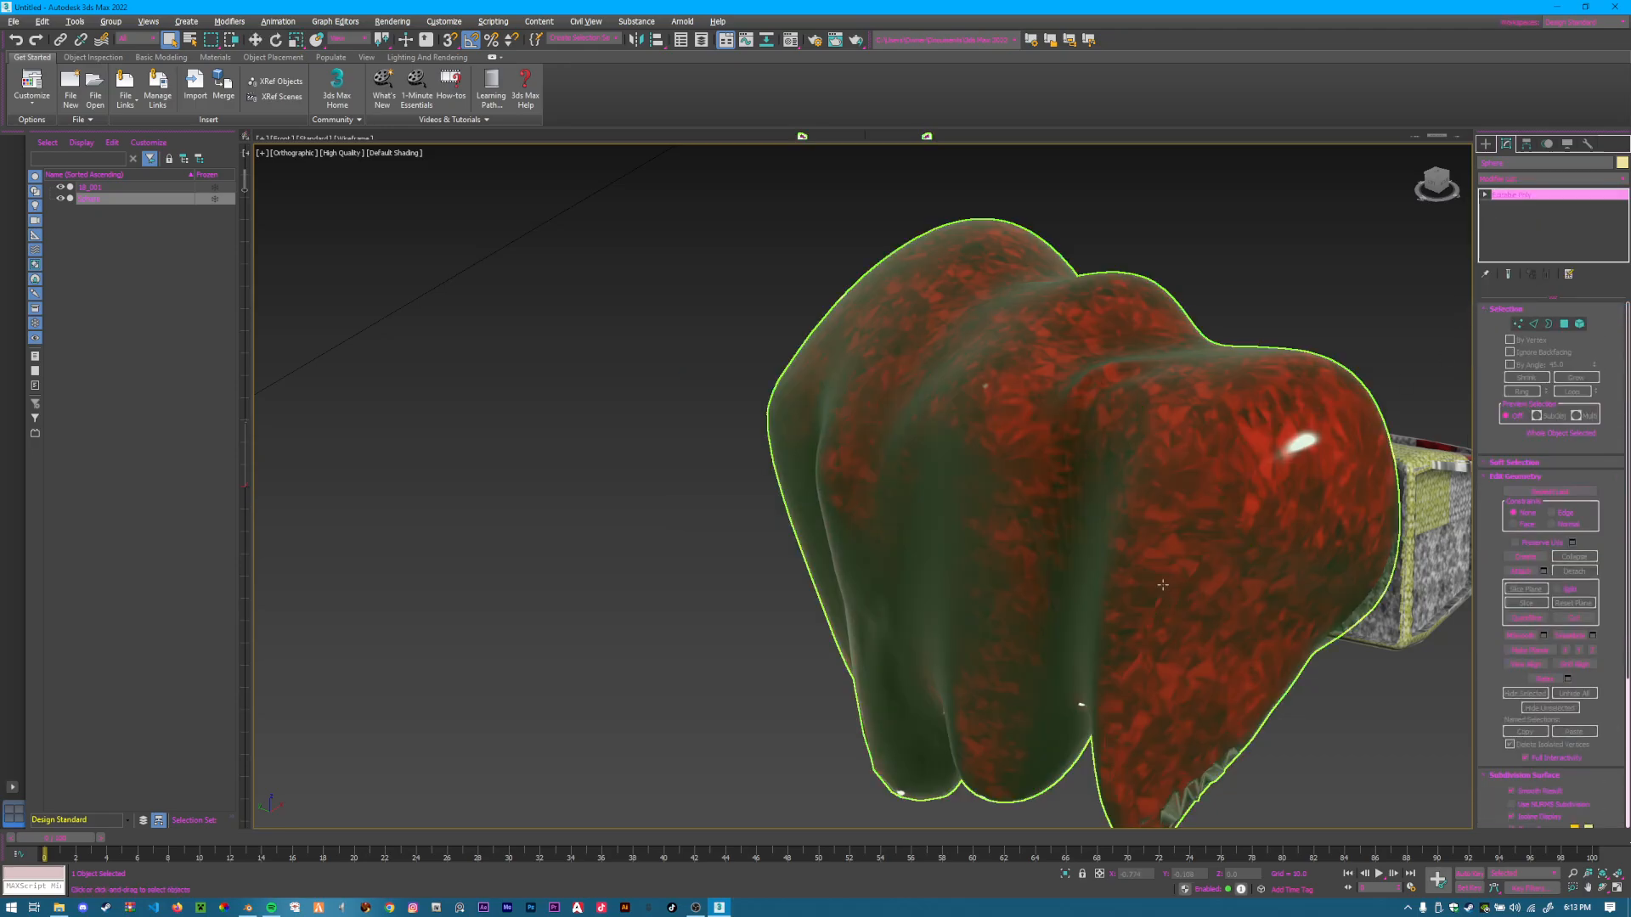
Select the band mesh behind the teeth and add an Unwrap UVW modifier to it.
middle_drag(1166, 581, 857, 571)
click(1157, 553)
scroll(1194, 553, down, 5)
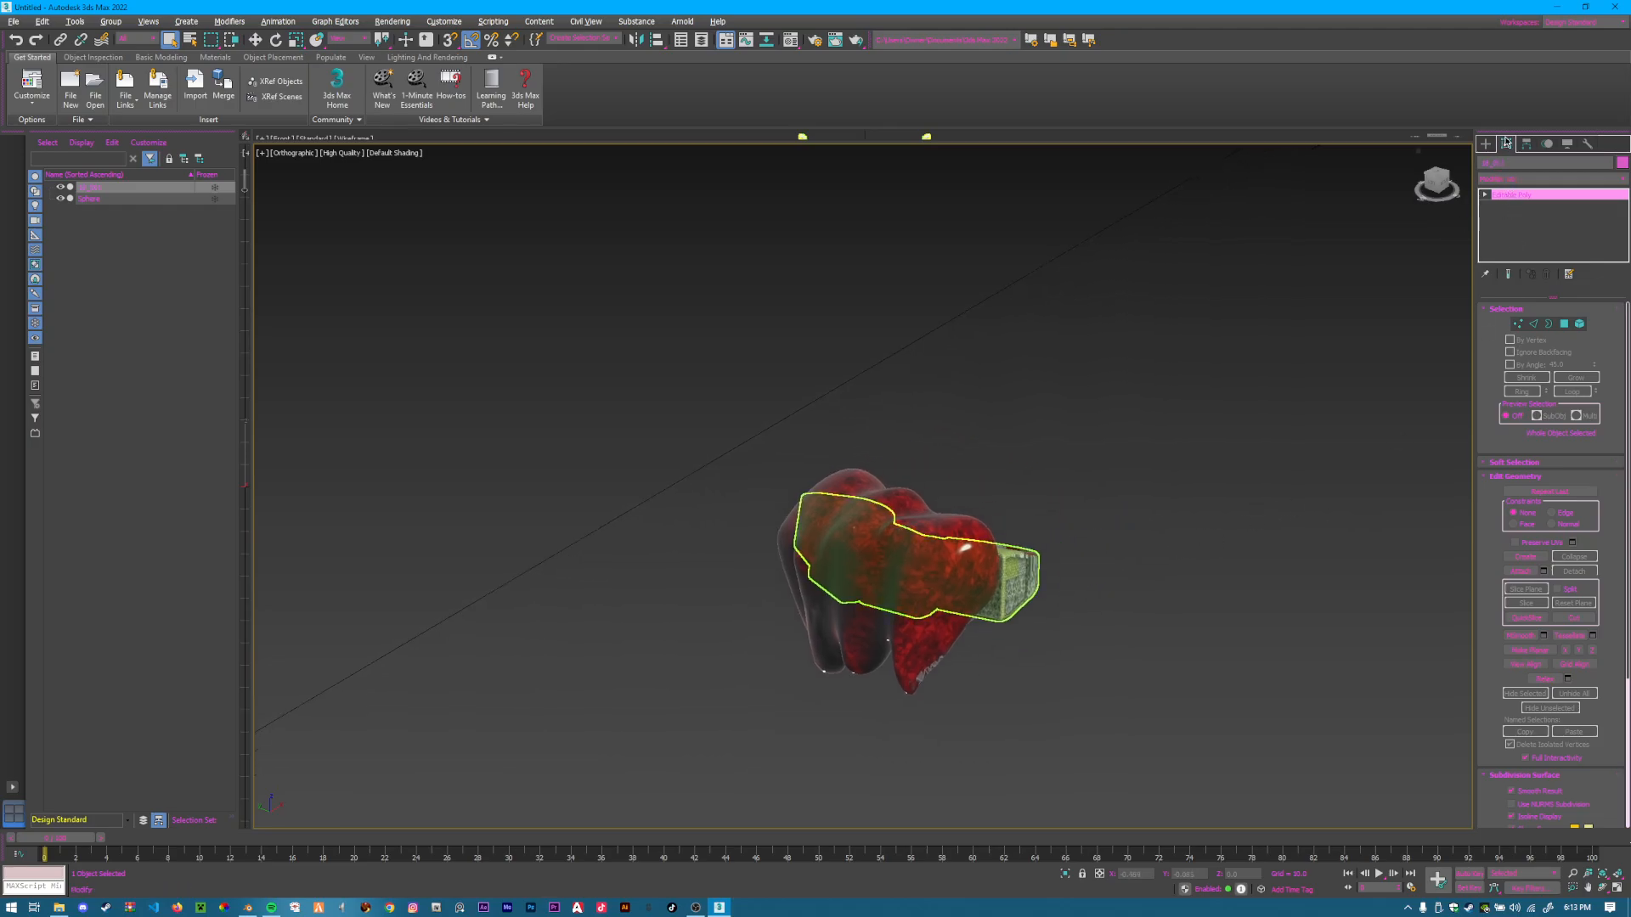
click(1509, 178)
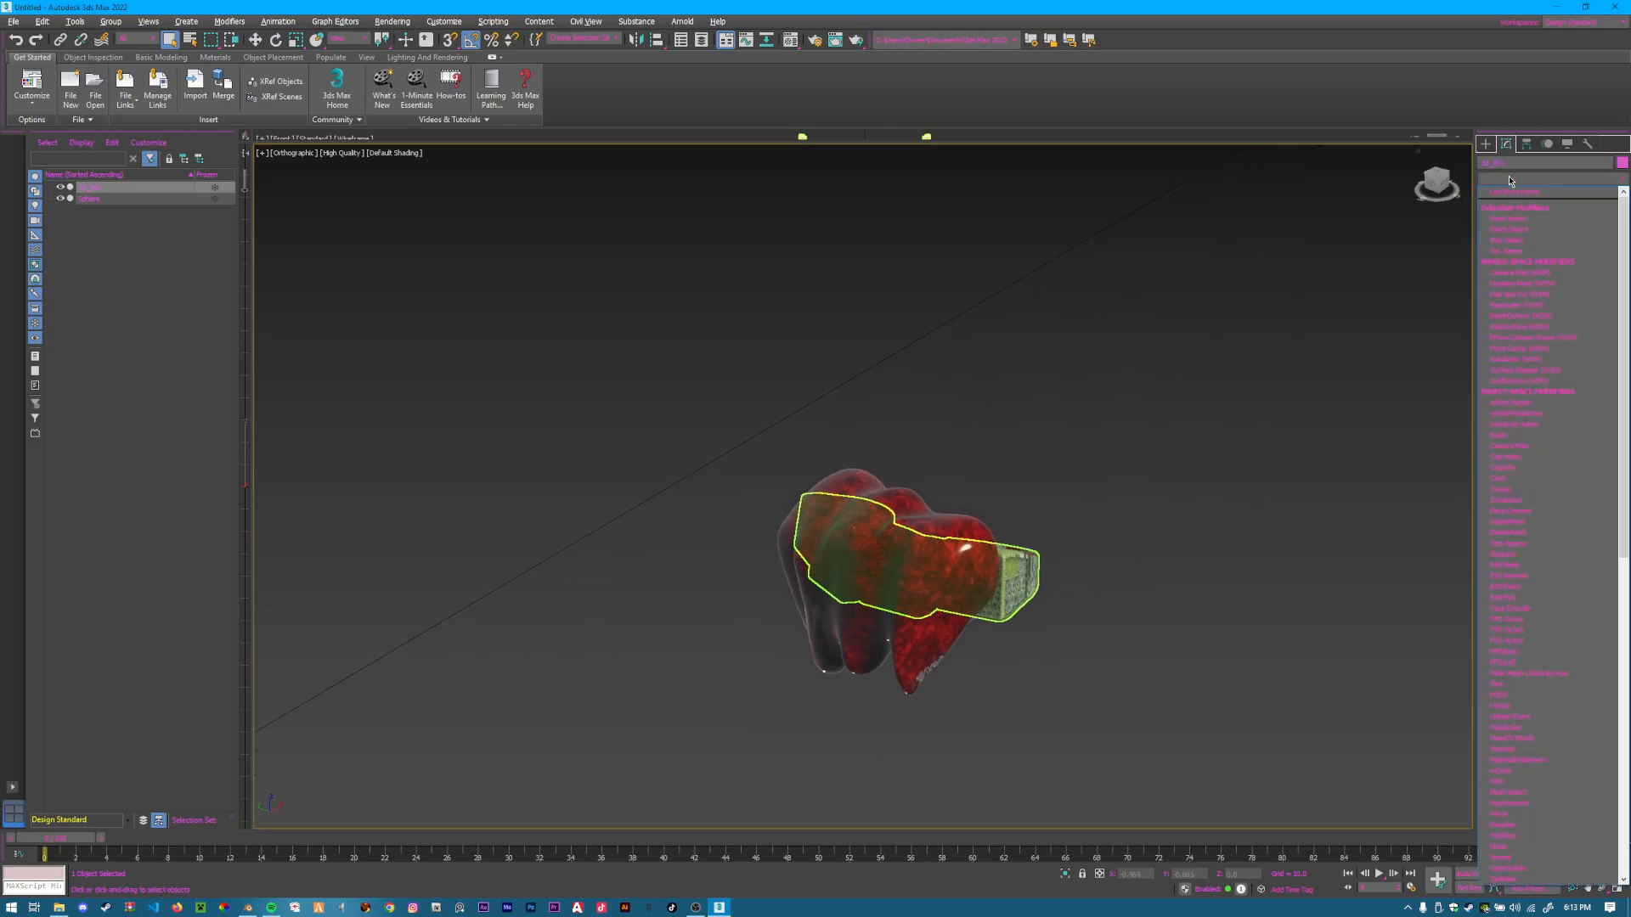
text(un)
key(Return)
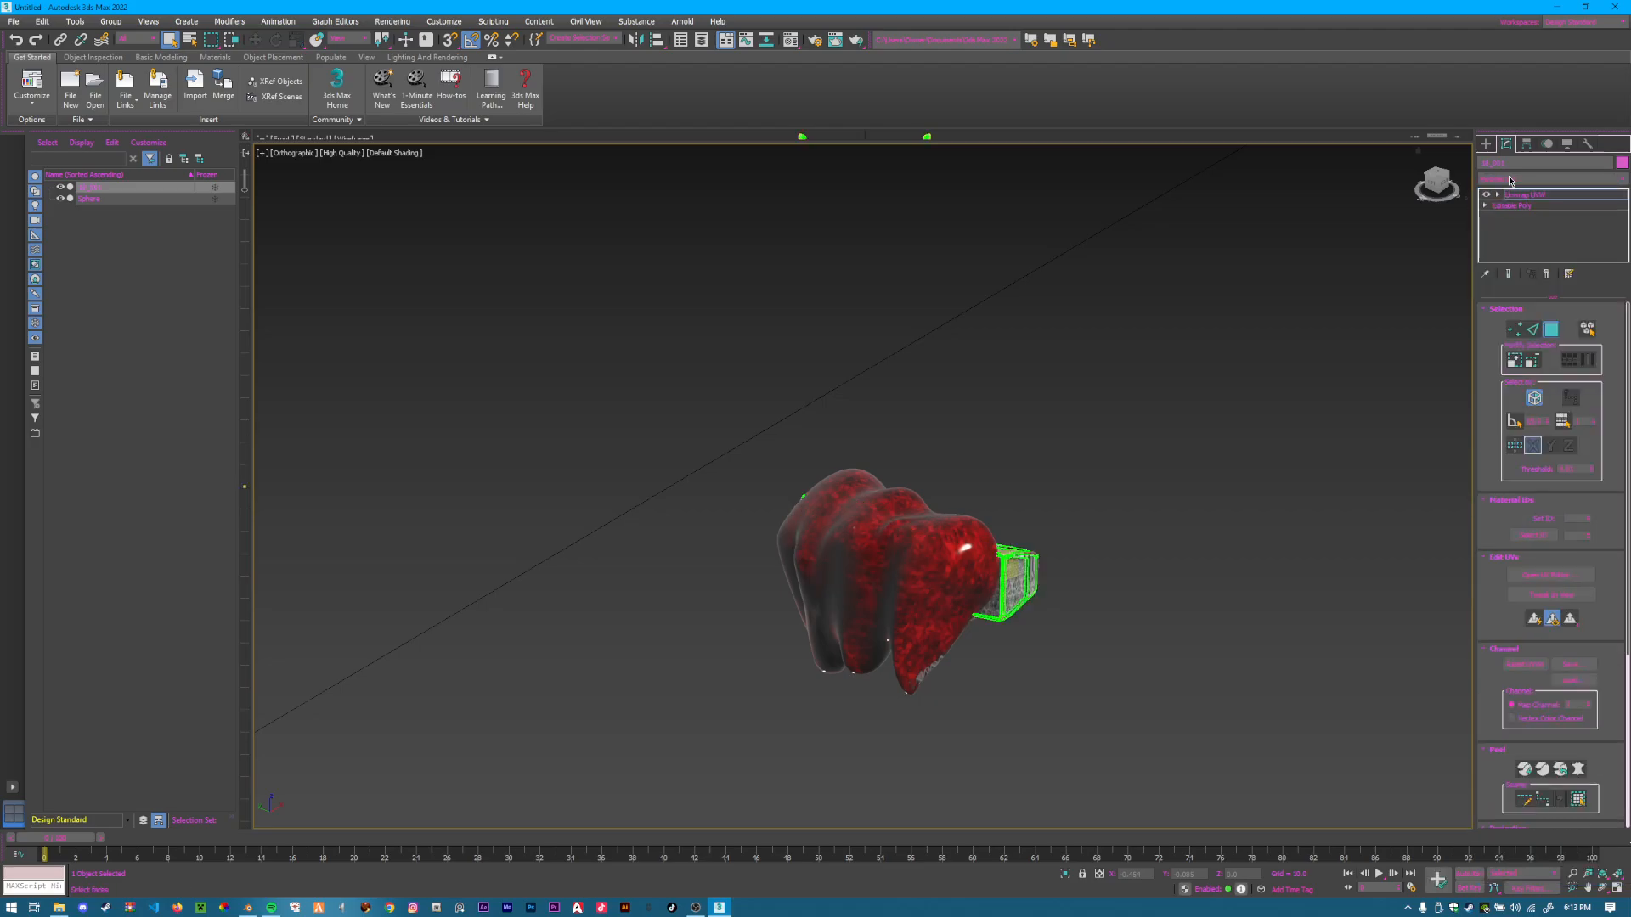
Open the band's UVs for editing and stack the shell columns together along the right side of the UV tile.
click(1576, 575)
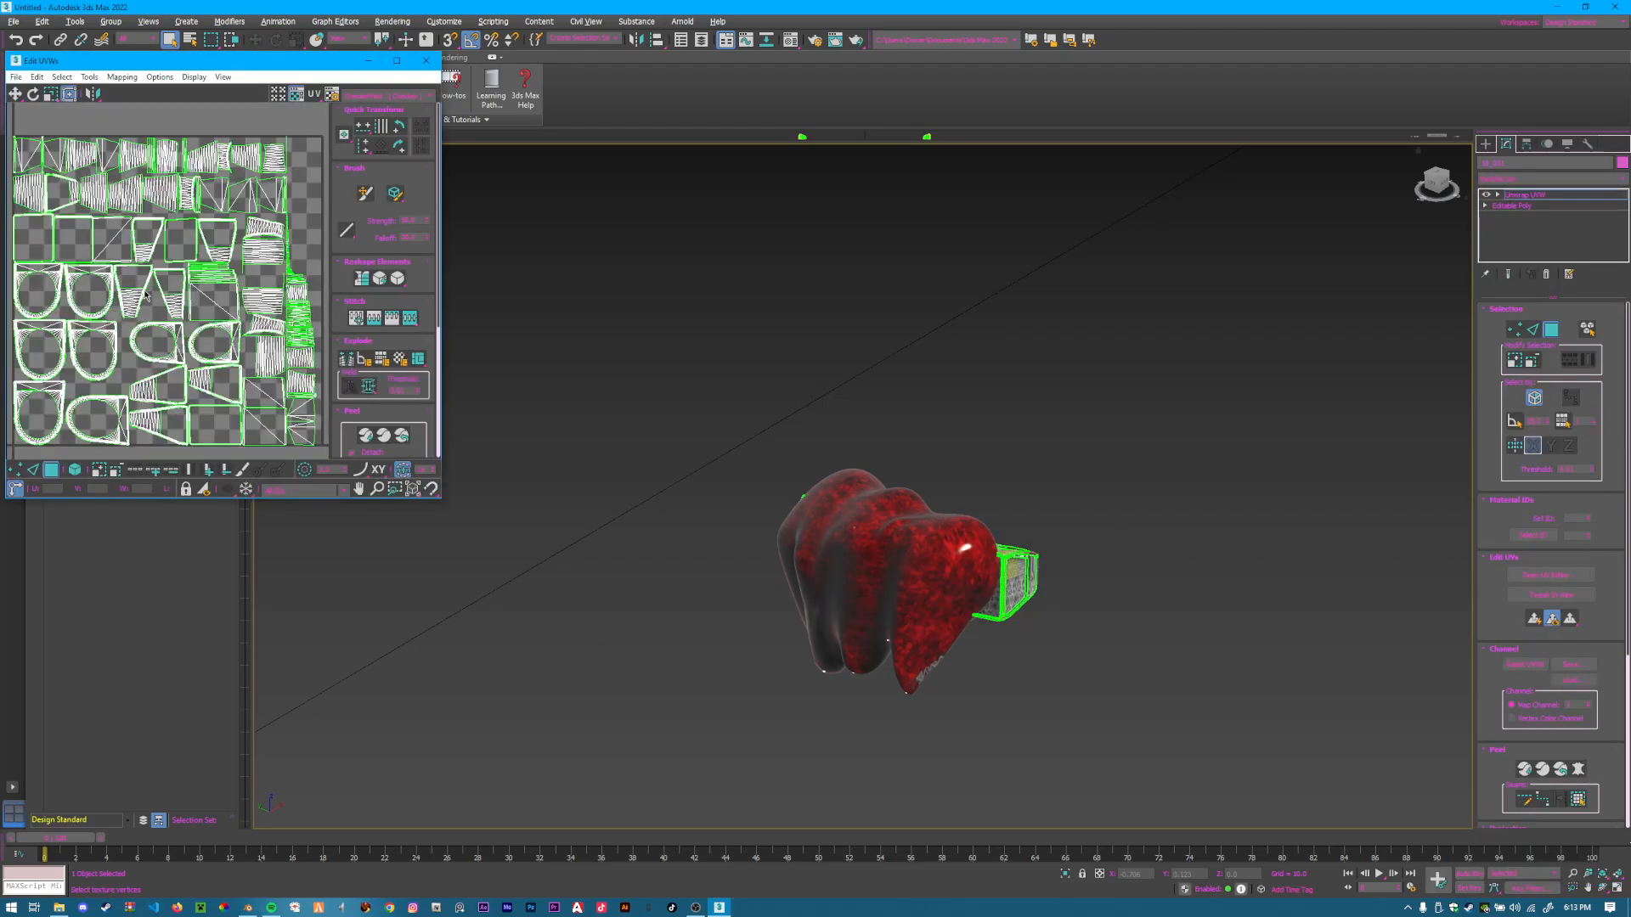
scroll(162, 311, down, 4)
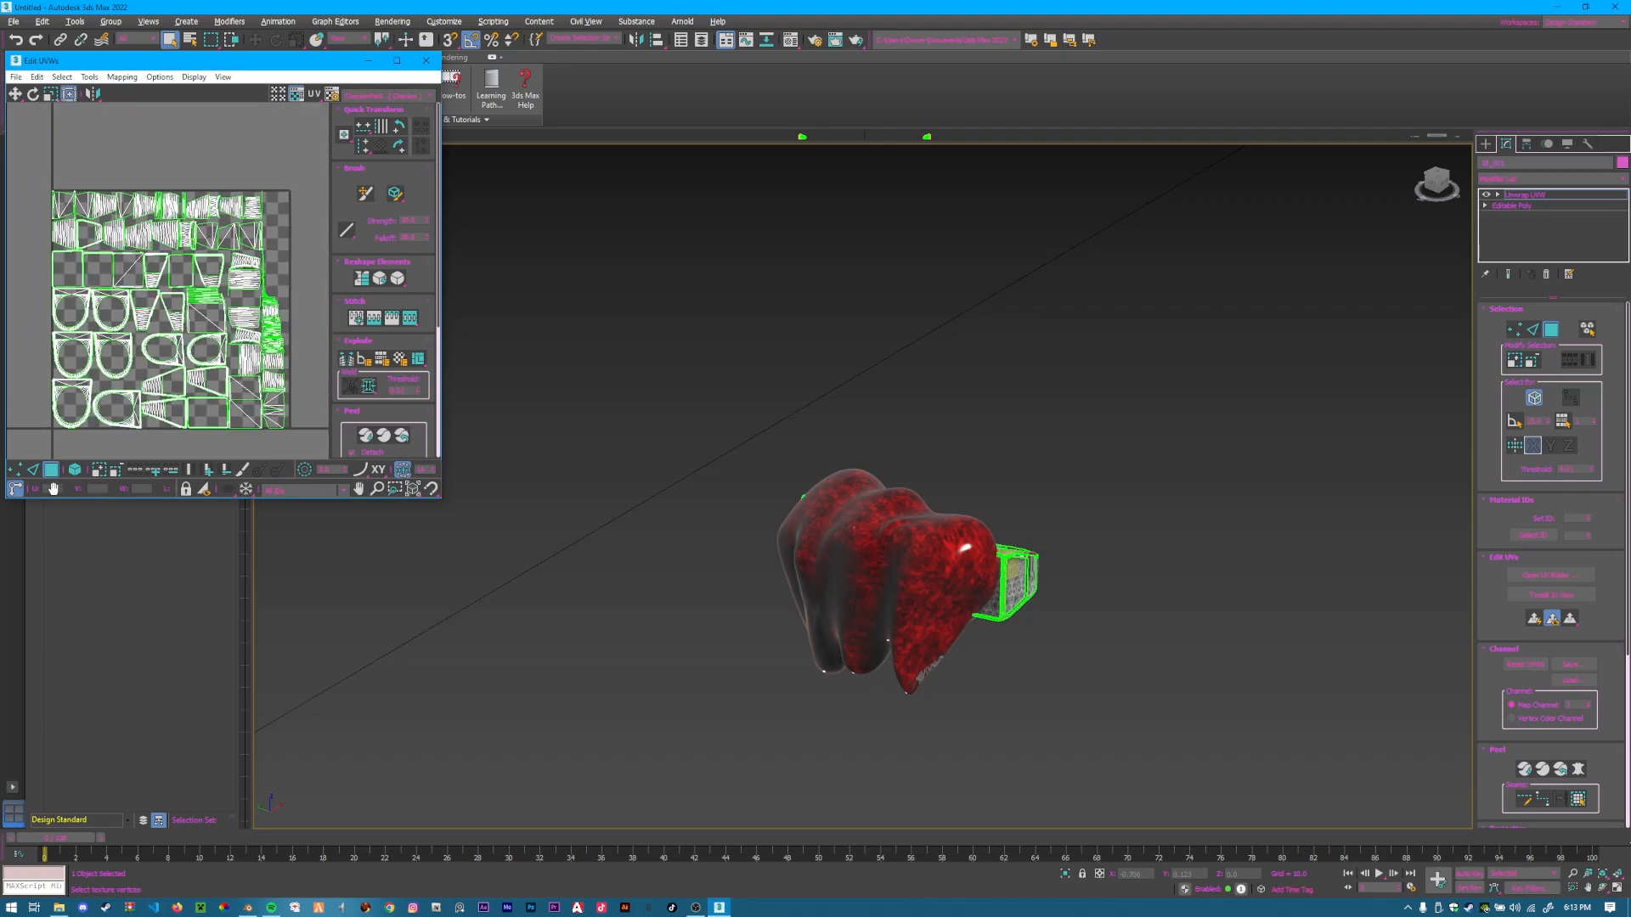
click(75, 470)
mouse_move(43, 438)
mouse_down()
mouse_move(44, 254)
mouse_move(133, 167)
mouse_up()
drag(118, 301, 195, 303)
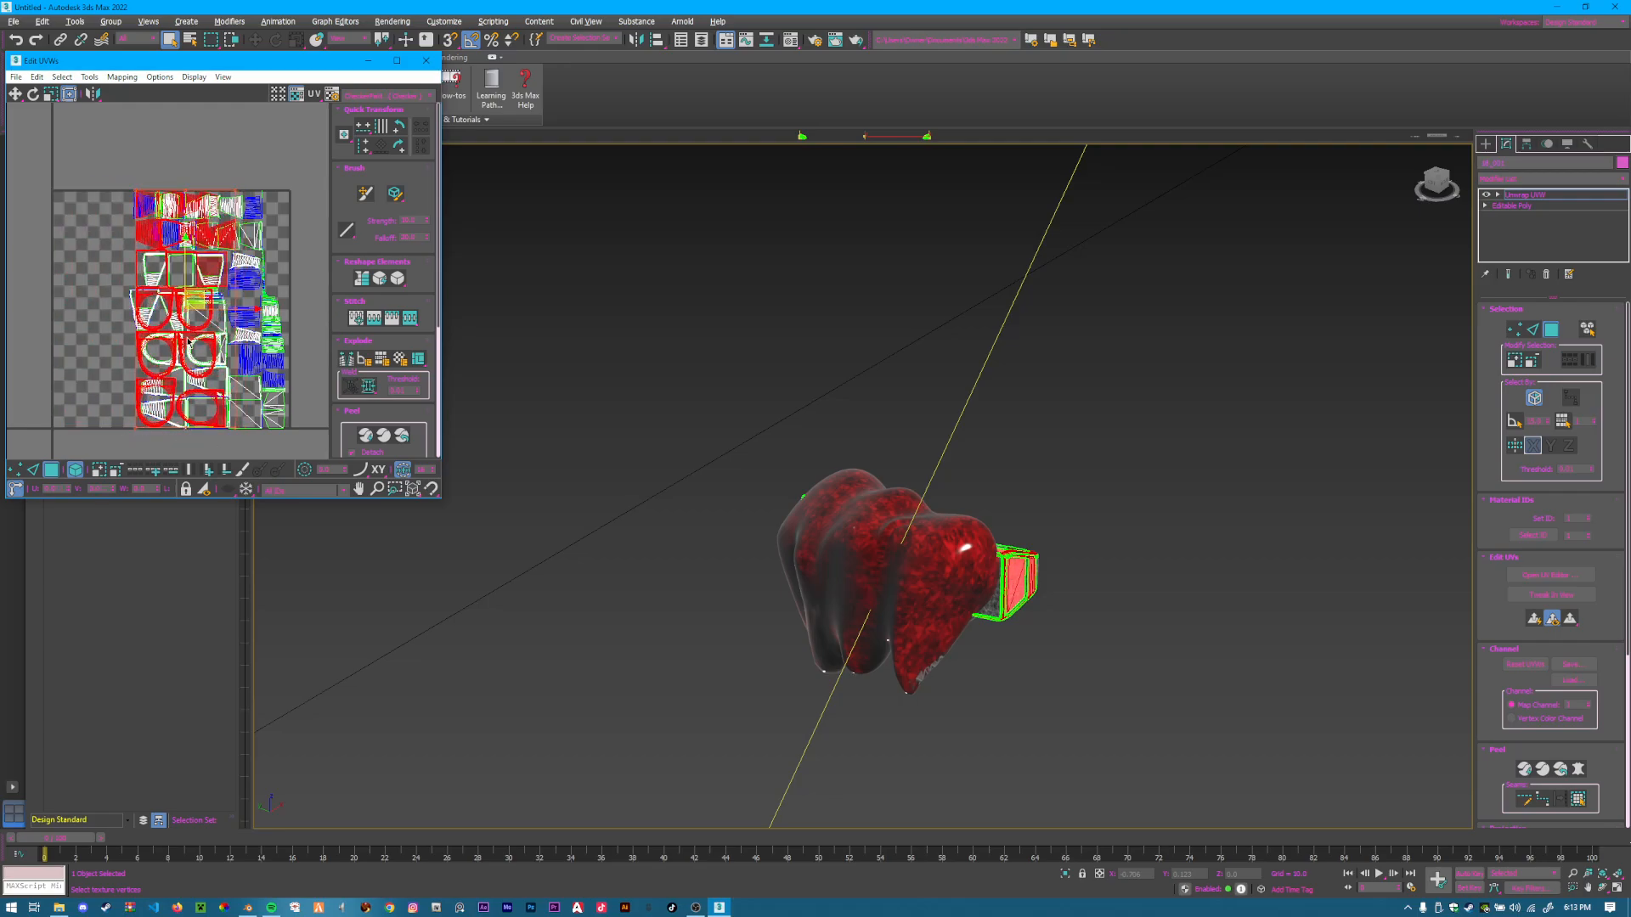
drag(203, 161, 126, 436)
drag(203, 302, 257, 298)
middle_drag(244, 420, 222, 385)
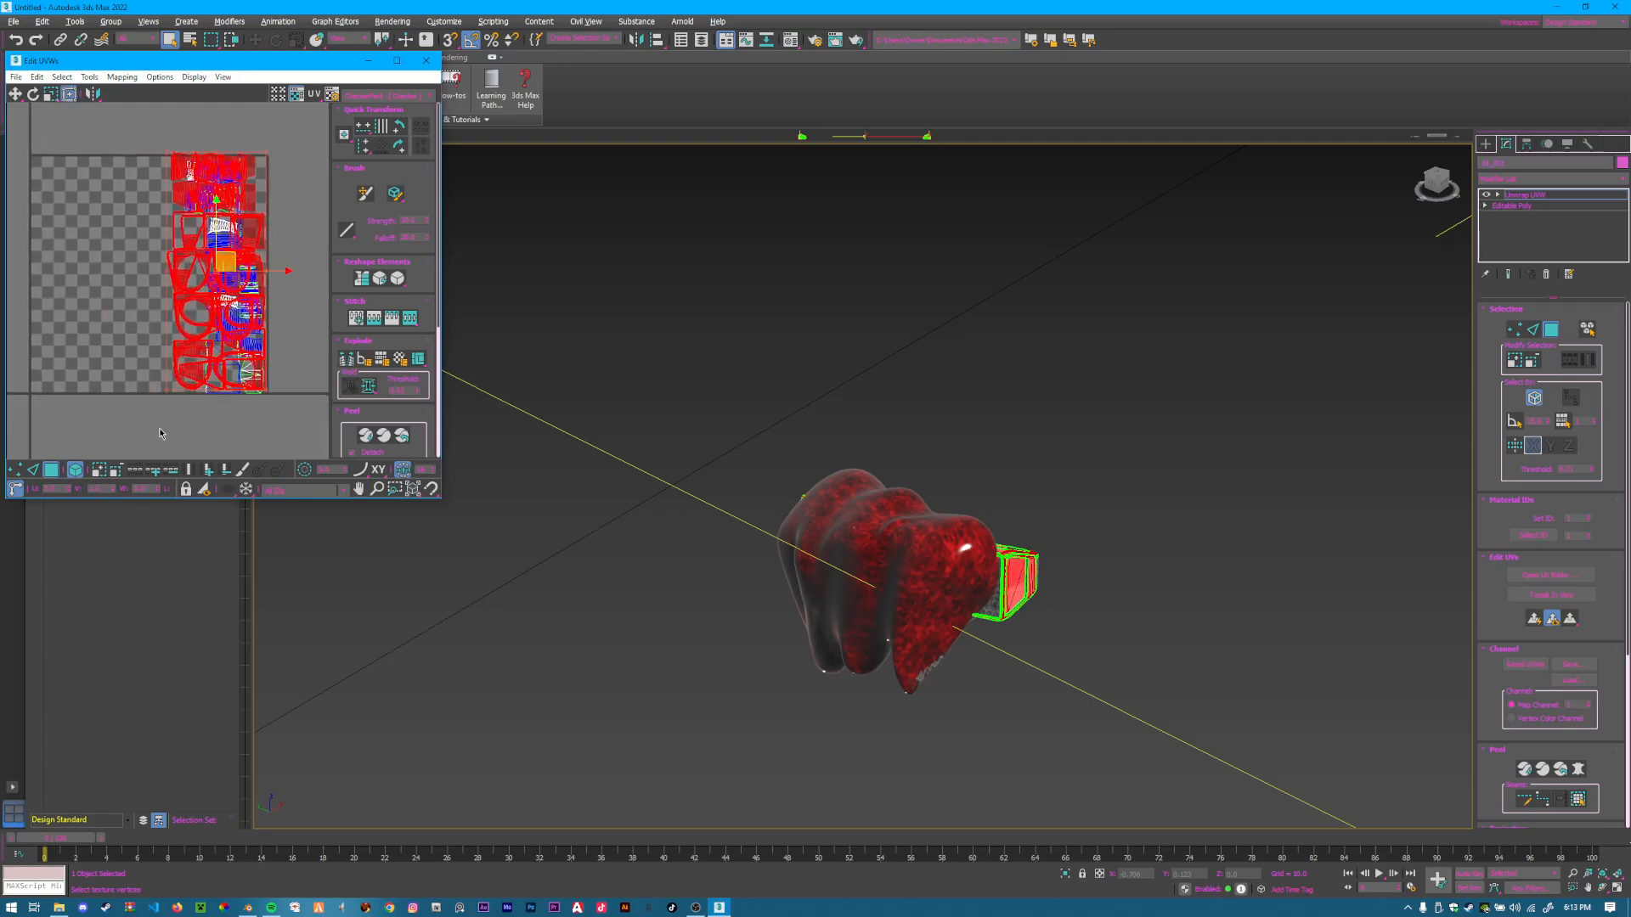
Move the lower band UV shells up onto the upper ones and gather the stack in the tile's upper-right corner.
drag(299, 316, 151, 421)
drag(225, 339, 226, 208)
drag(89, 282, 285, 233)
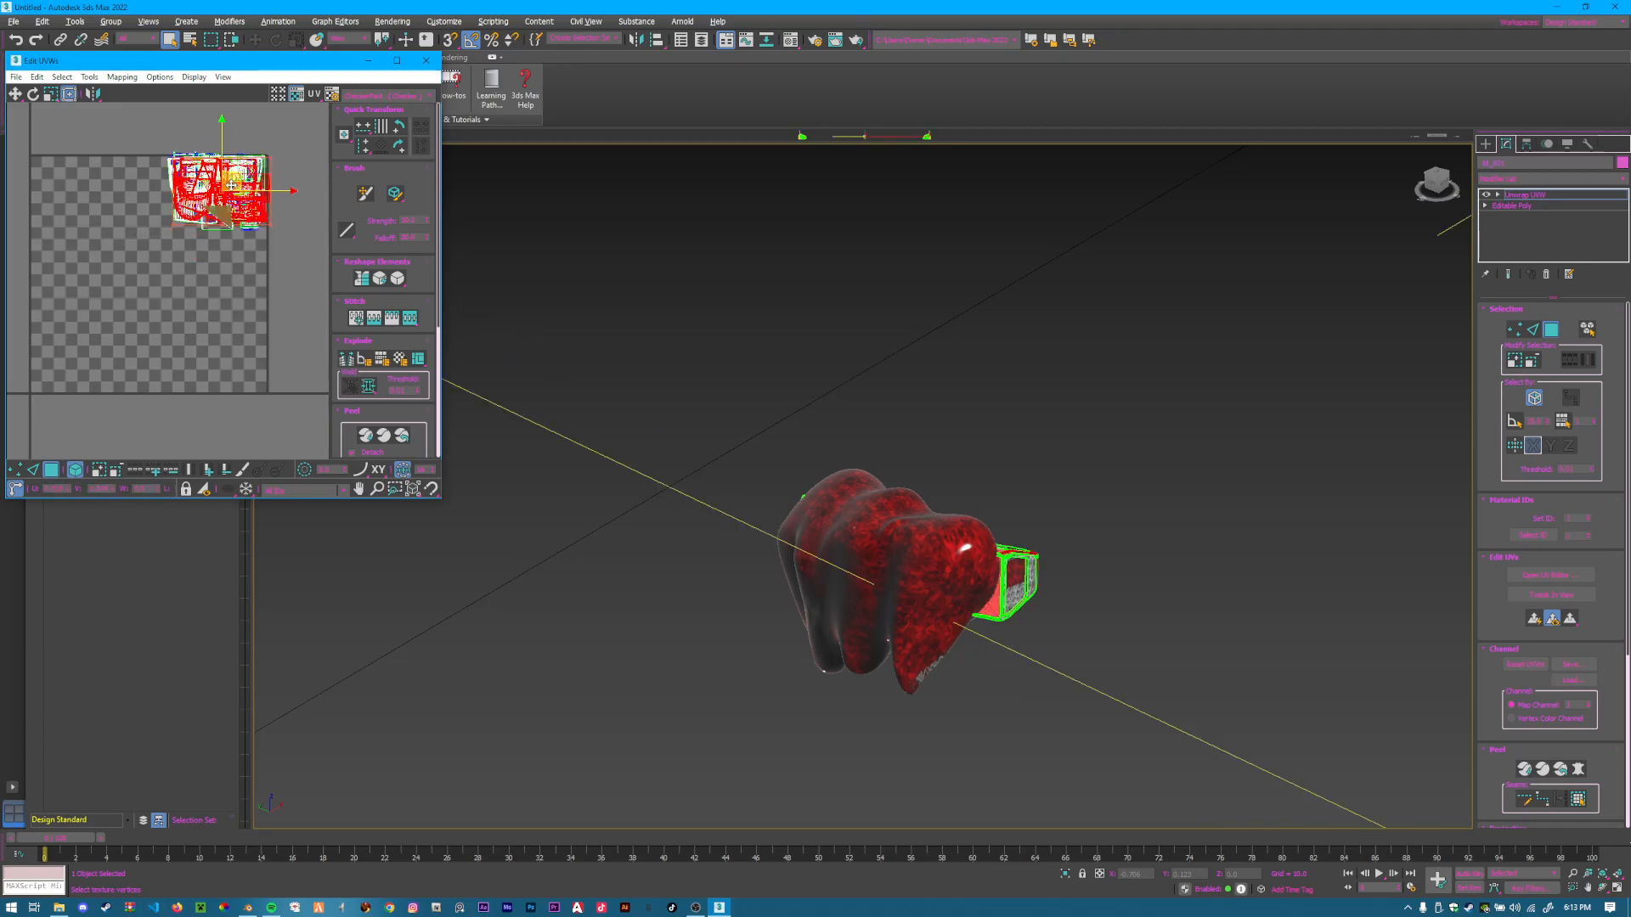
click(177, 278)
drag(200, 140, 201, 143)
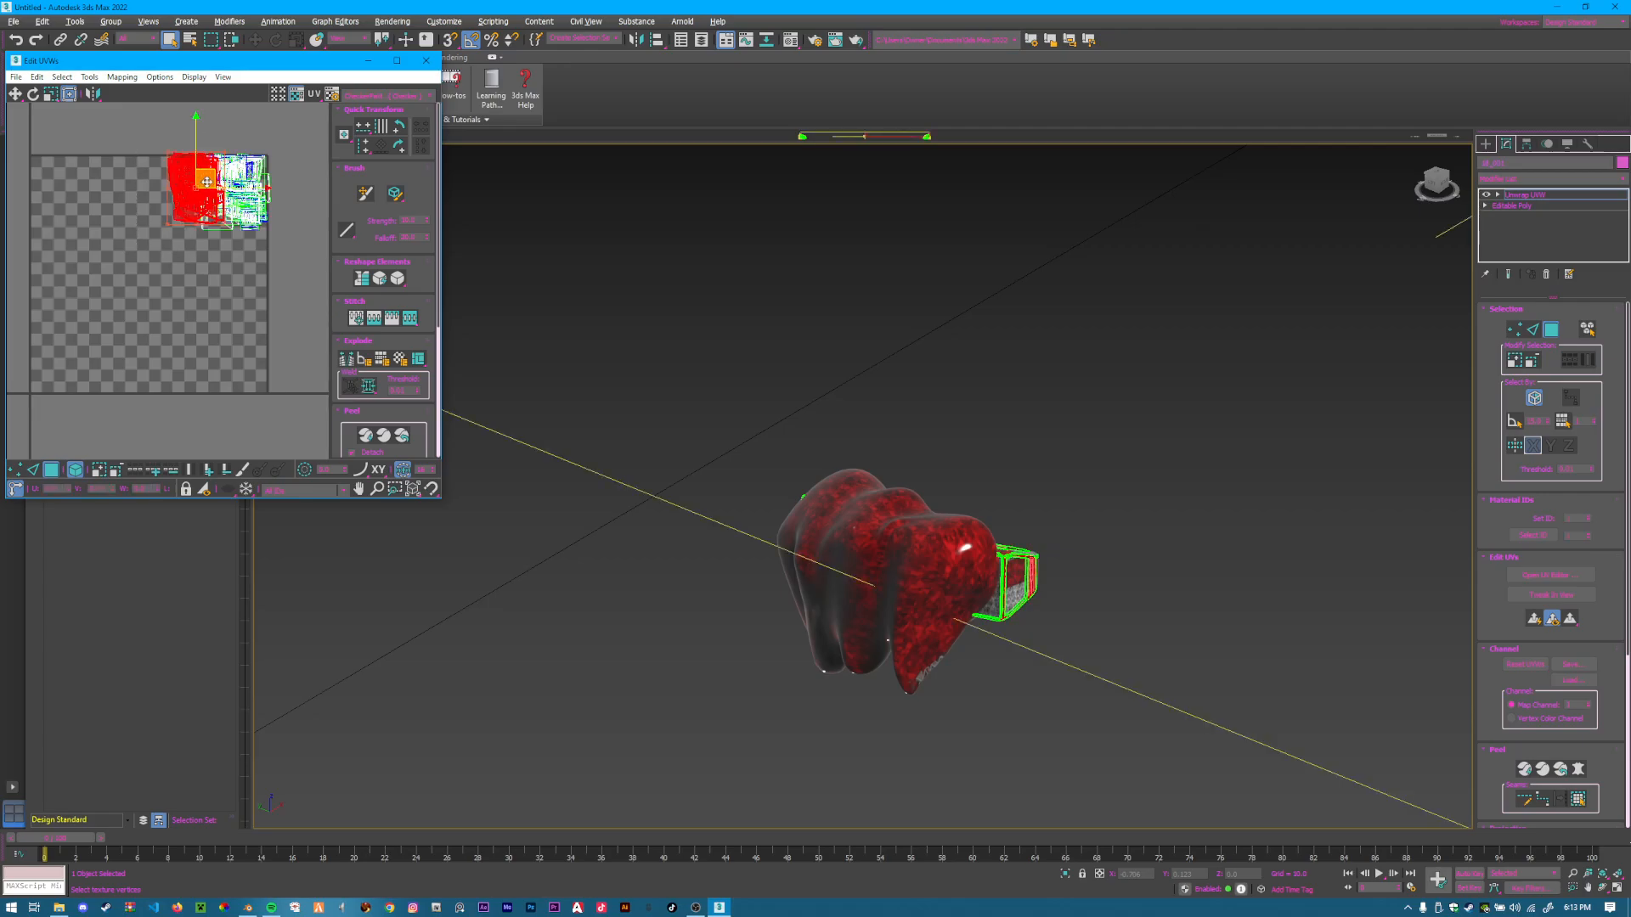
click(200, 301)
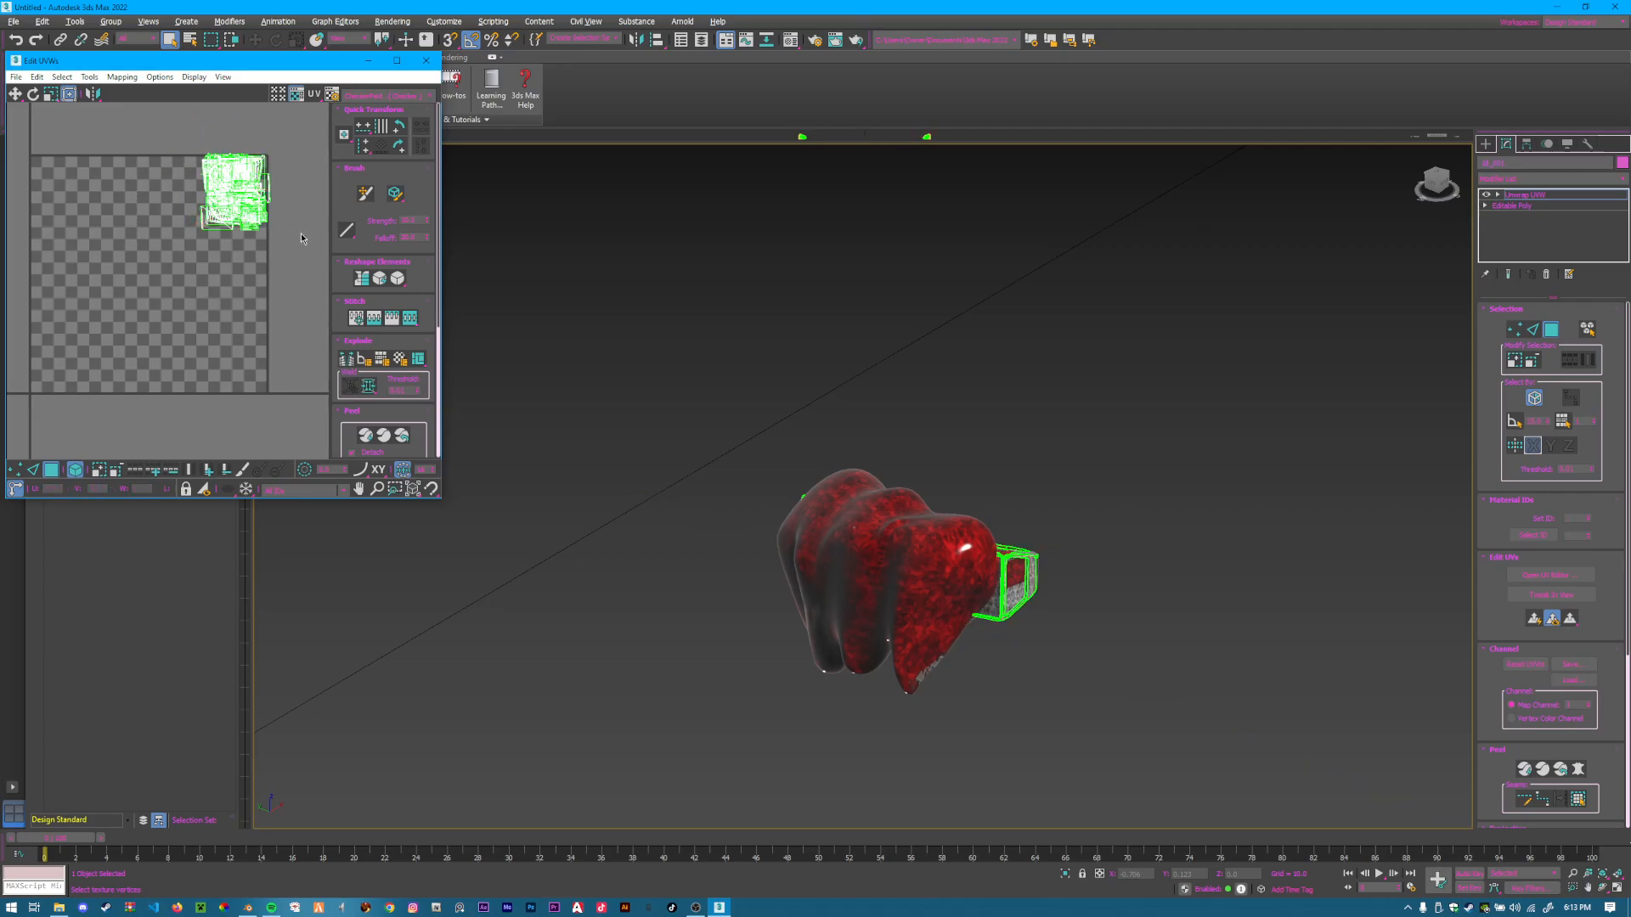
Tighten the band's UV stack by aligning the remaining protruding shells over one another.
drag(306, 201, 163, 289)
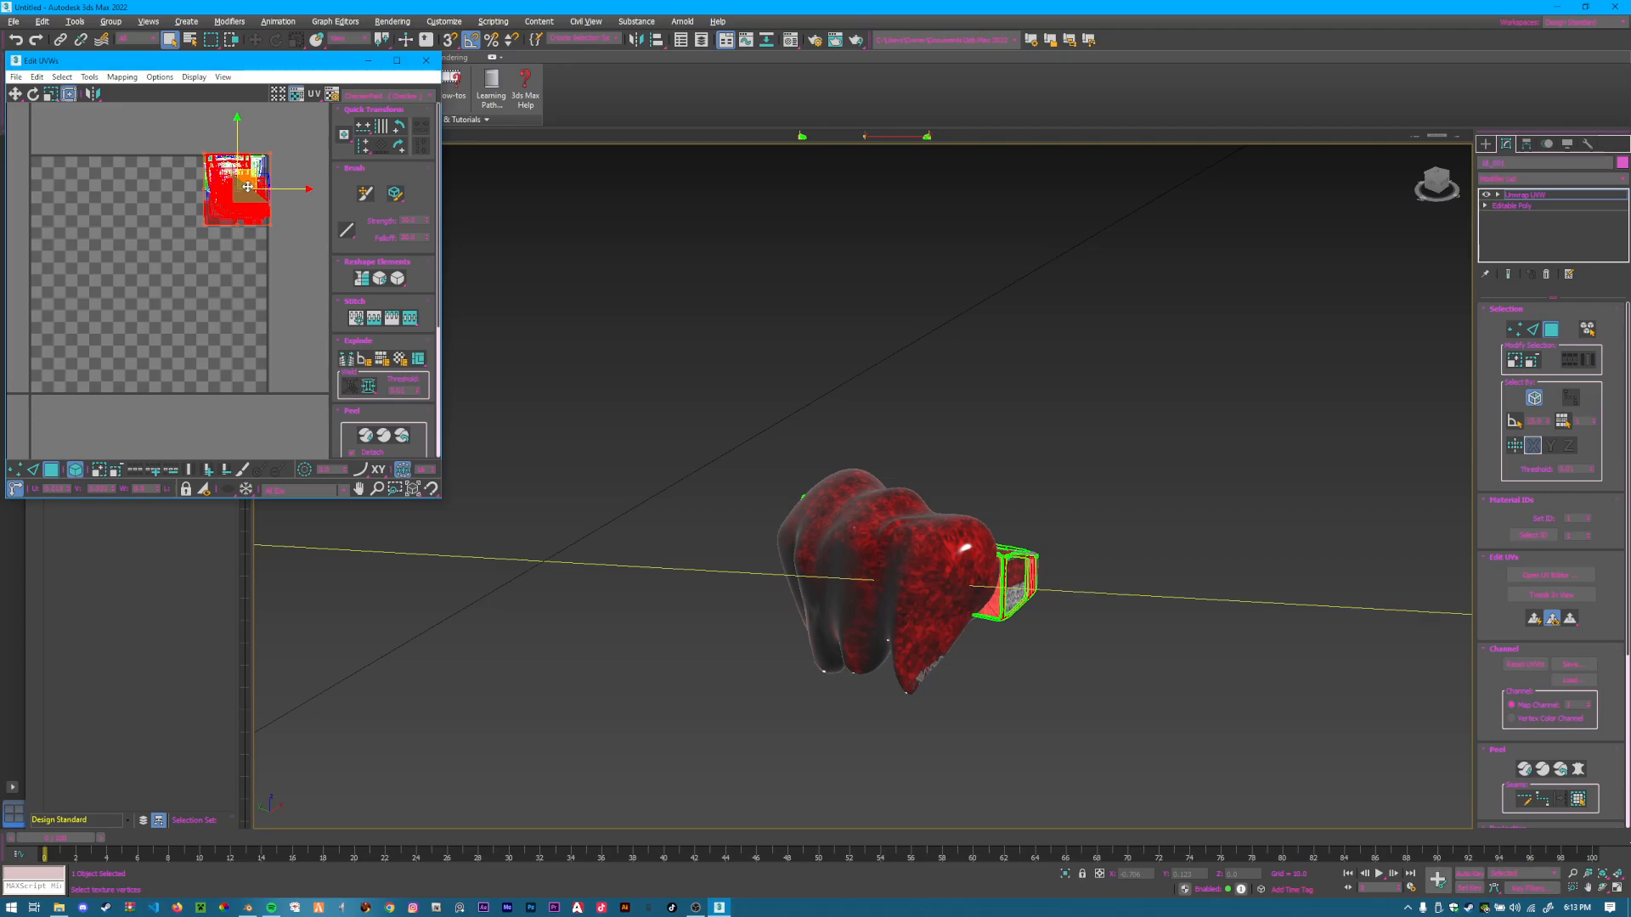
click(229, 242)
drag(265, 179, 192, 262)
click(232, 290)
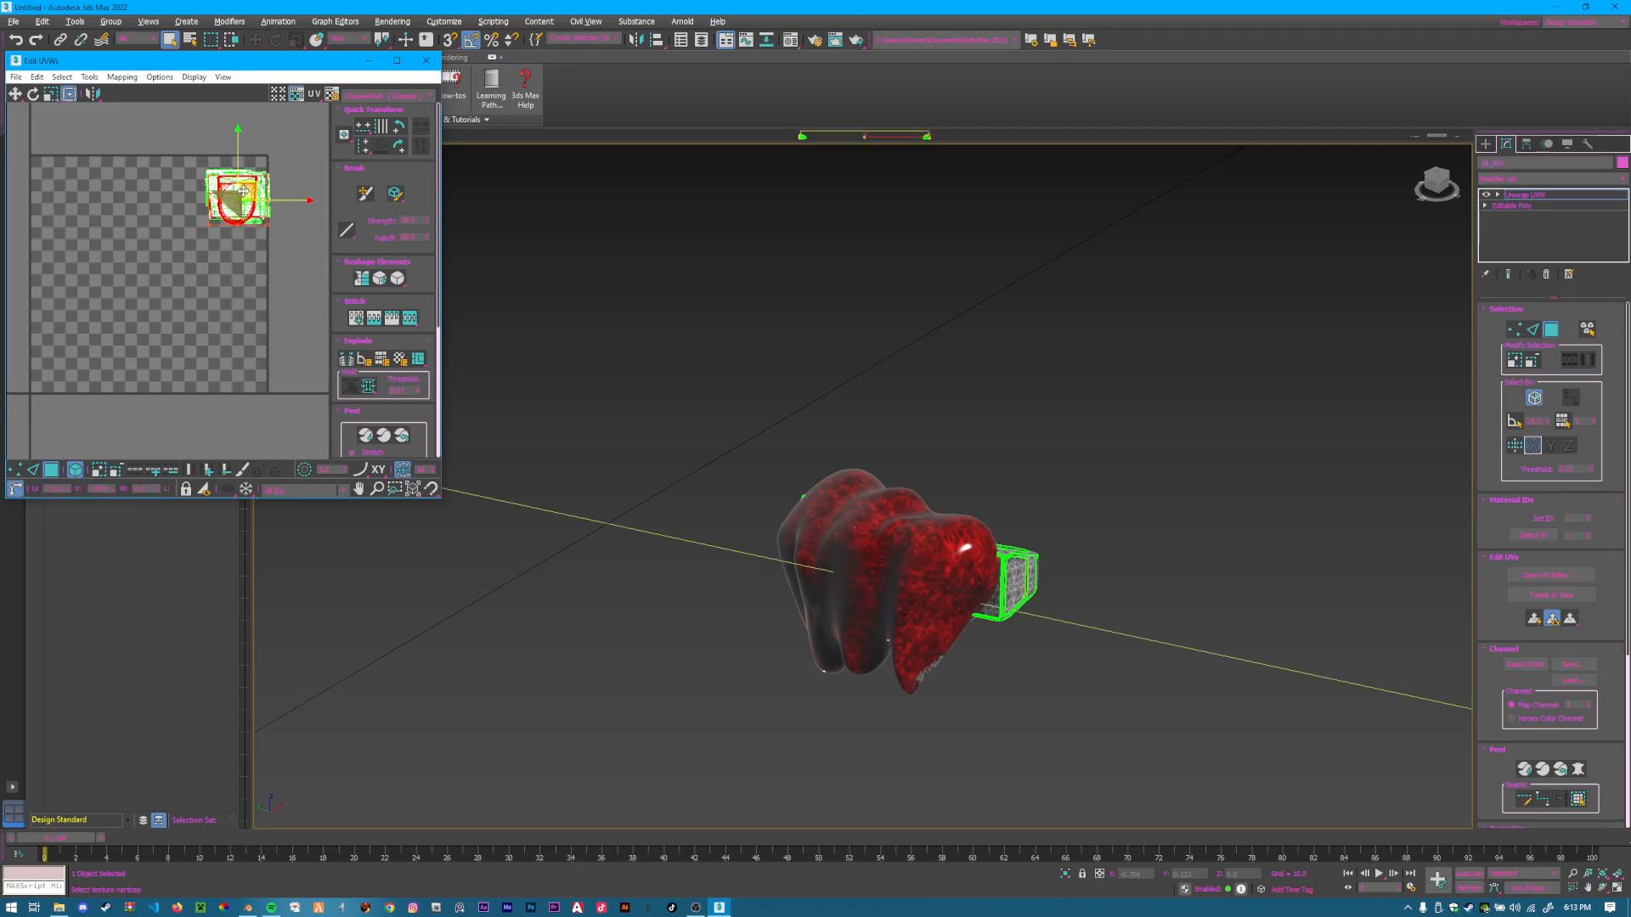
click(234, 244)
Select all the band's UV shells and display its texture map as the UV background.
key(ctrl+a)
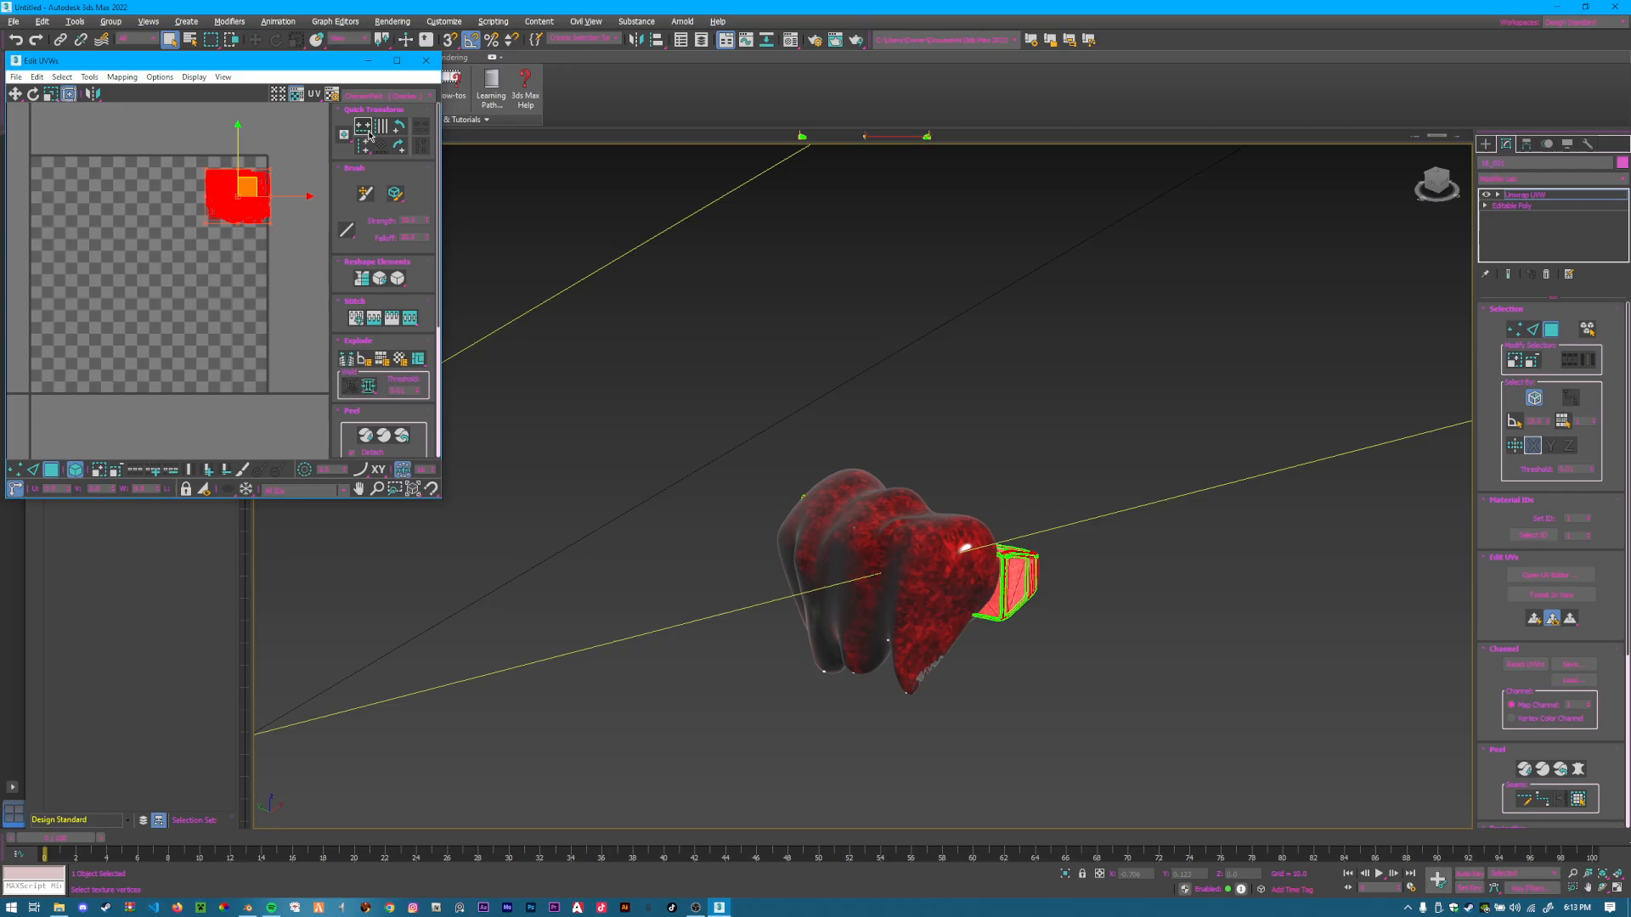
click(378, 96)
click(378, 126)
scroll(257, 233, down, 3)
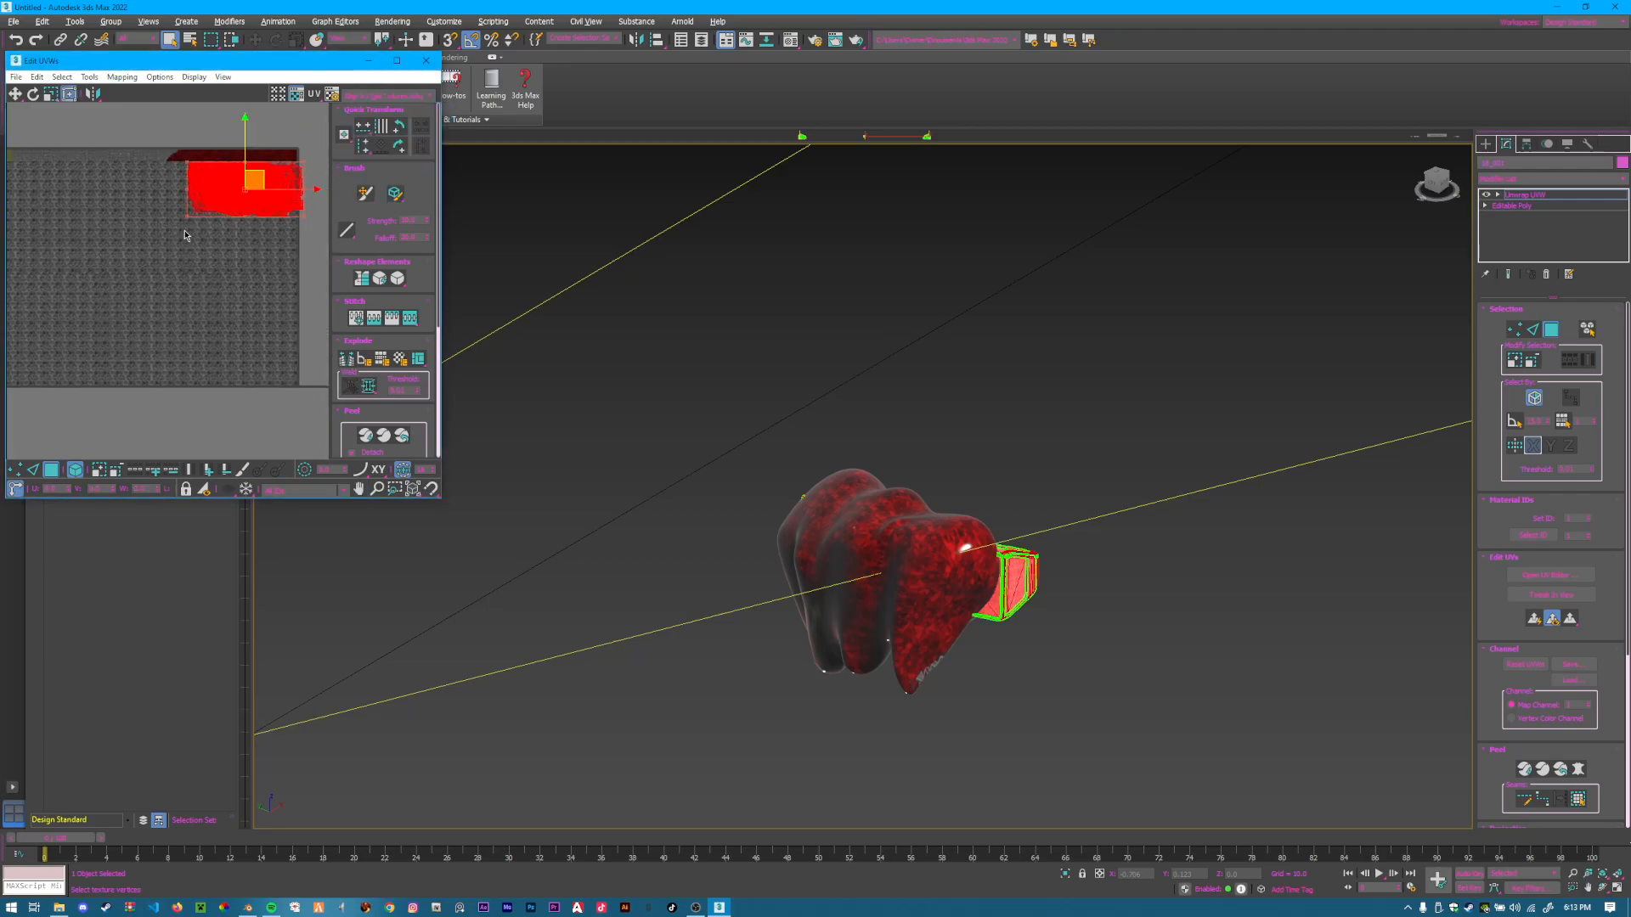
Fit the band's UV shells over the grey patterned patch of the texture map and close the UV editor.
click(374, 97)
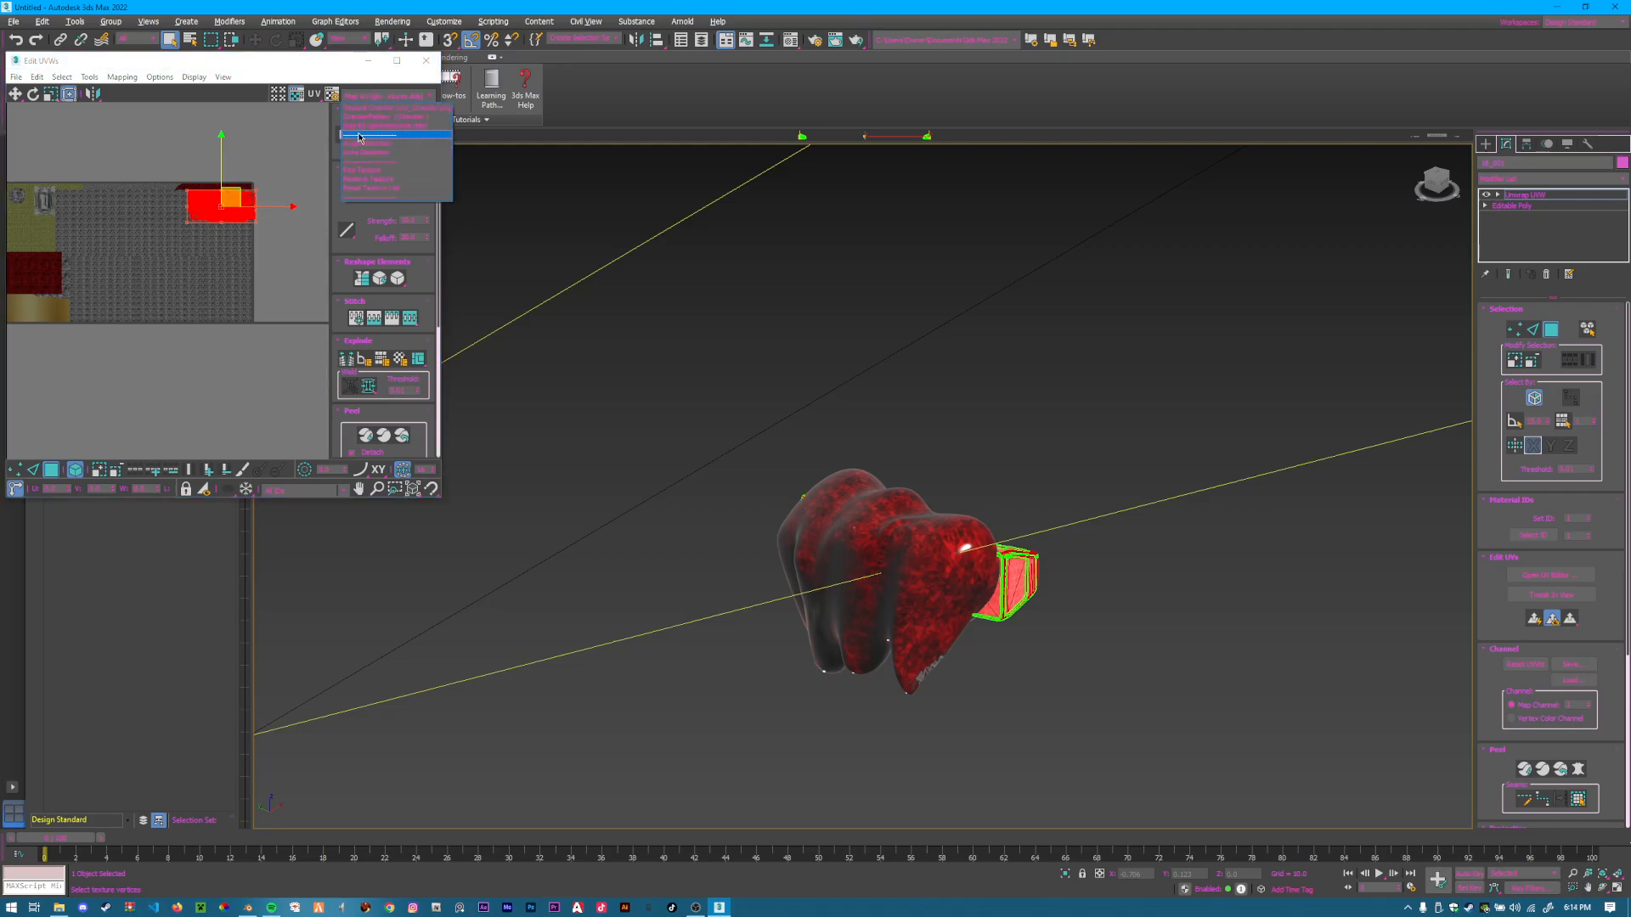
click(379, 126)
mouse_move(228, 194)
mouse_down()
mouse_move(122, 286)
mouse_move(244, 195)
mouse_up()
click(284, 223)
scroll(1011, 595, up, 6)
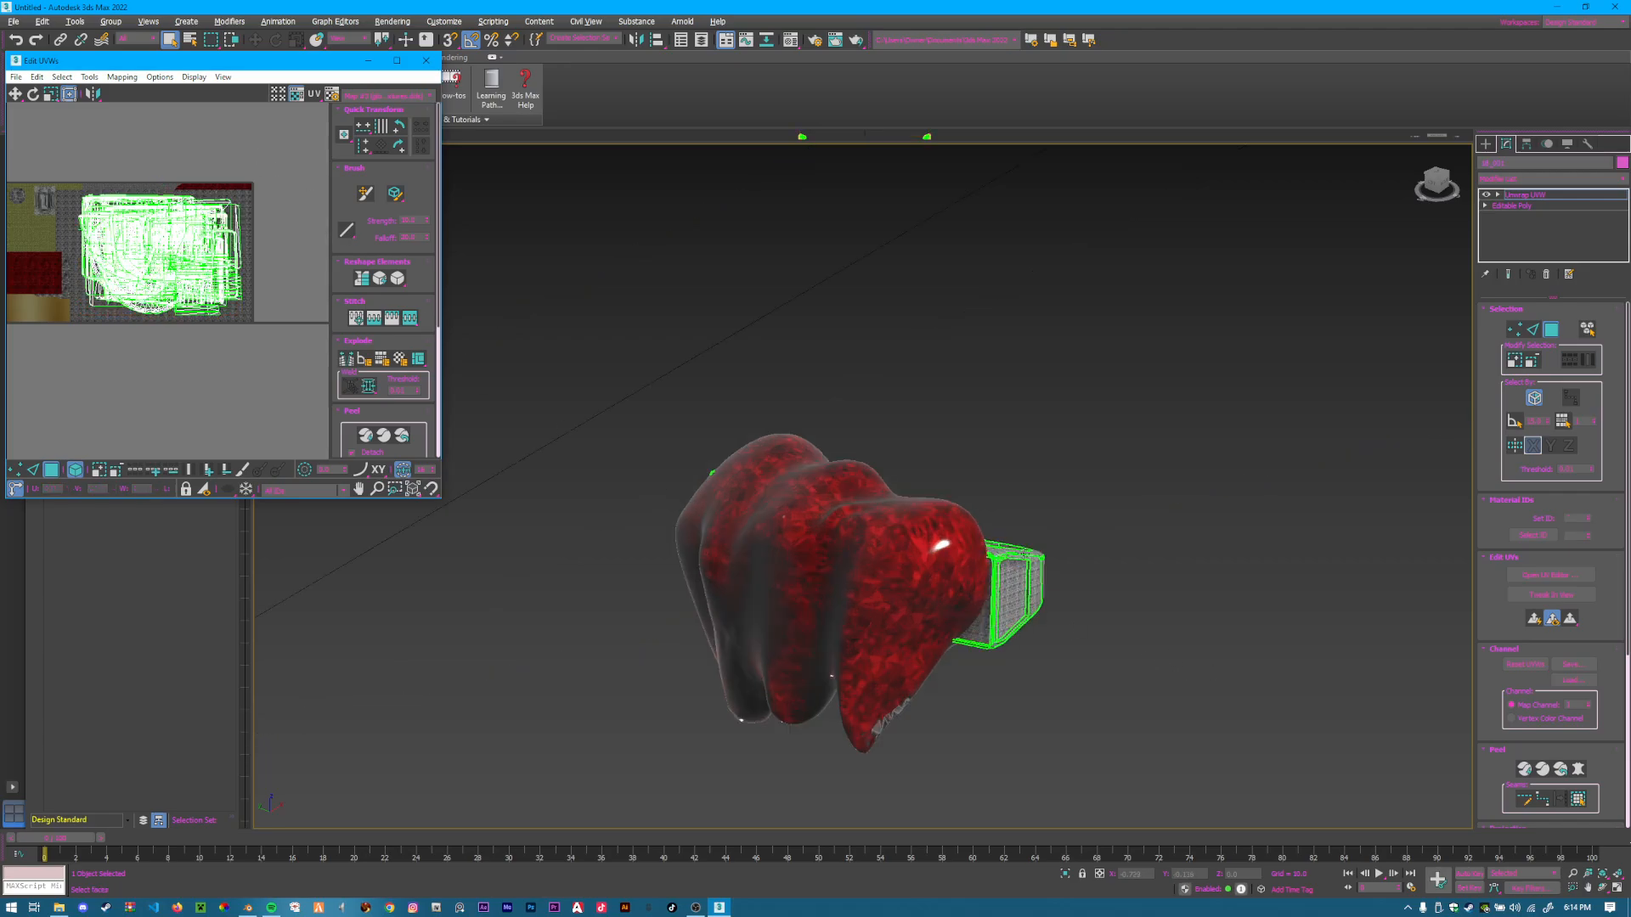
scroll(956, 641, down, 6)
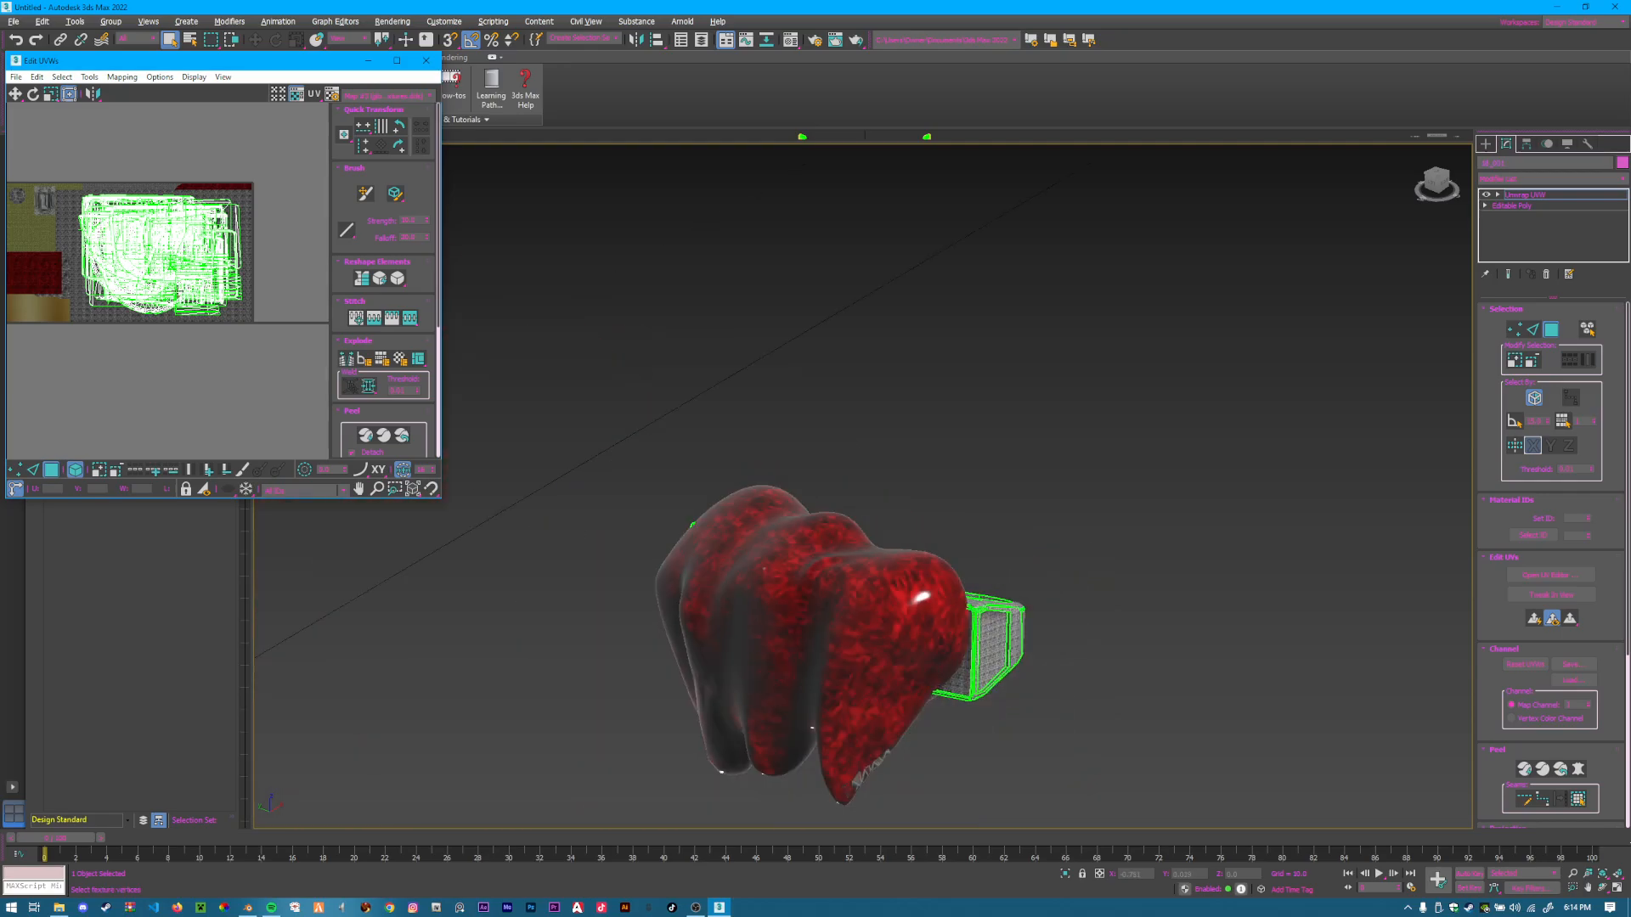
scroll(179, 289, down, 2)
click(425, 61)
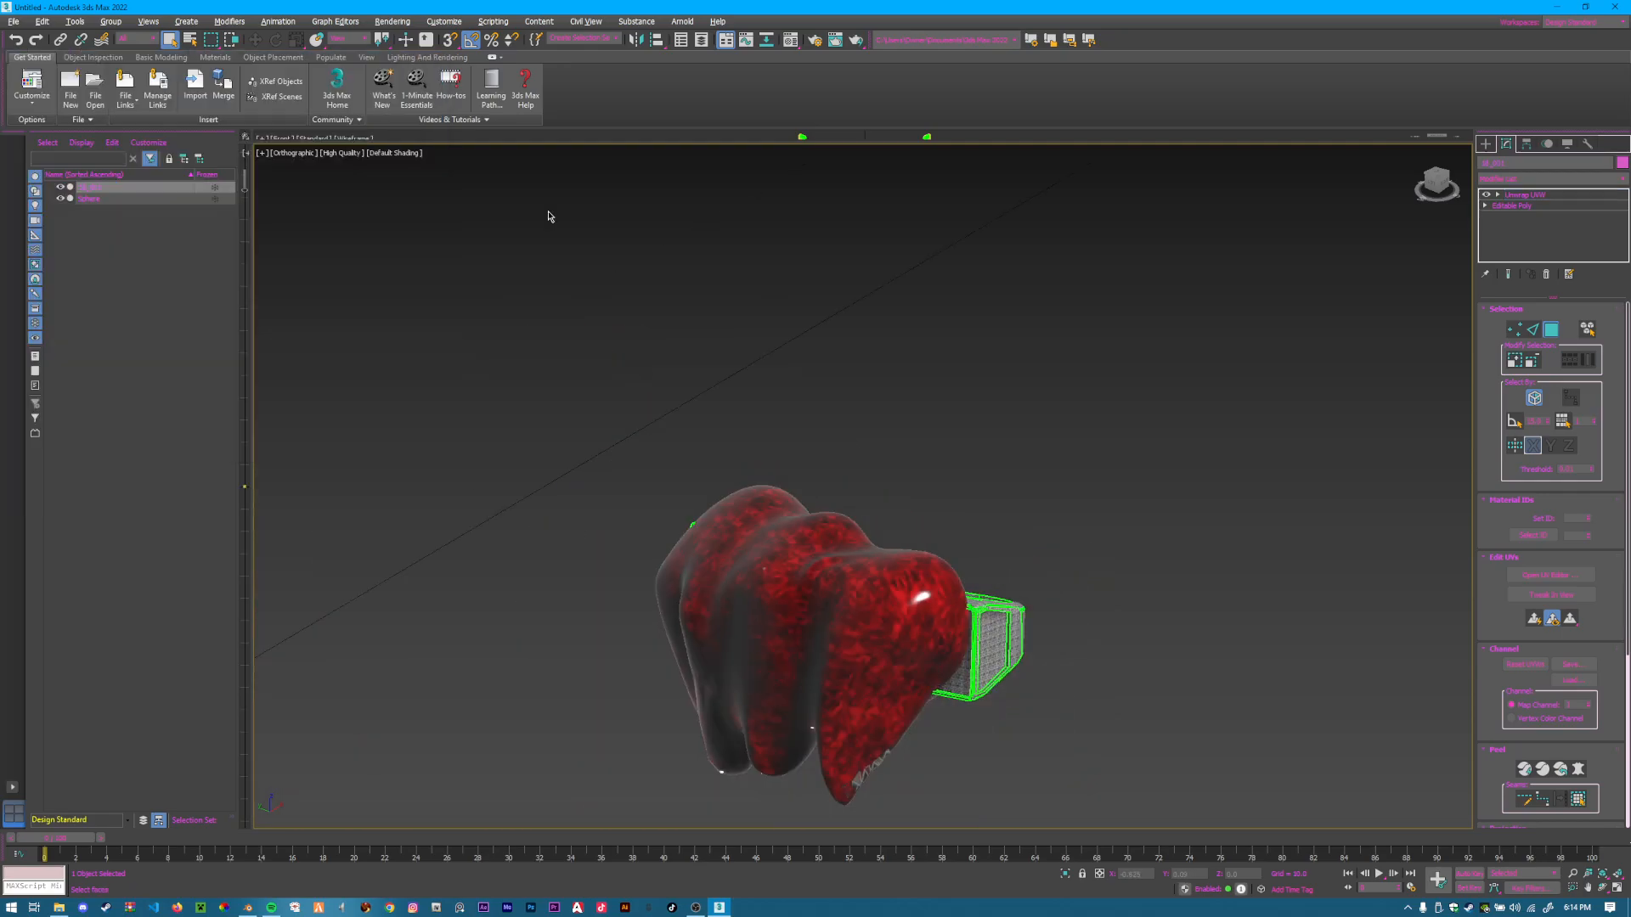
Collapse the band's Unwrap UVW modifier into its editable poly and deselect the object.
scroll(1150, 589, down, 4)
middle_drag(1150, 589, 584, 655)
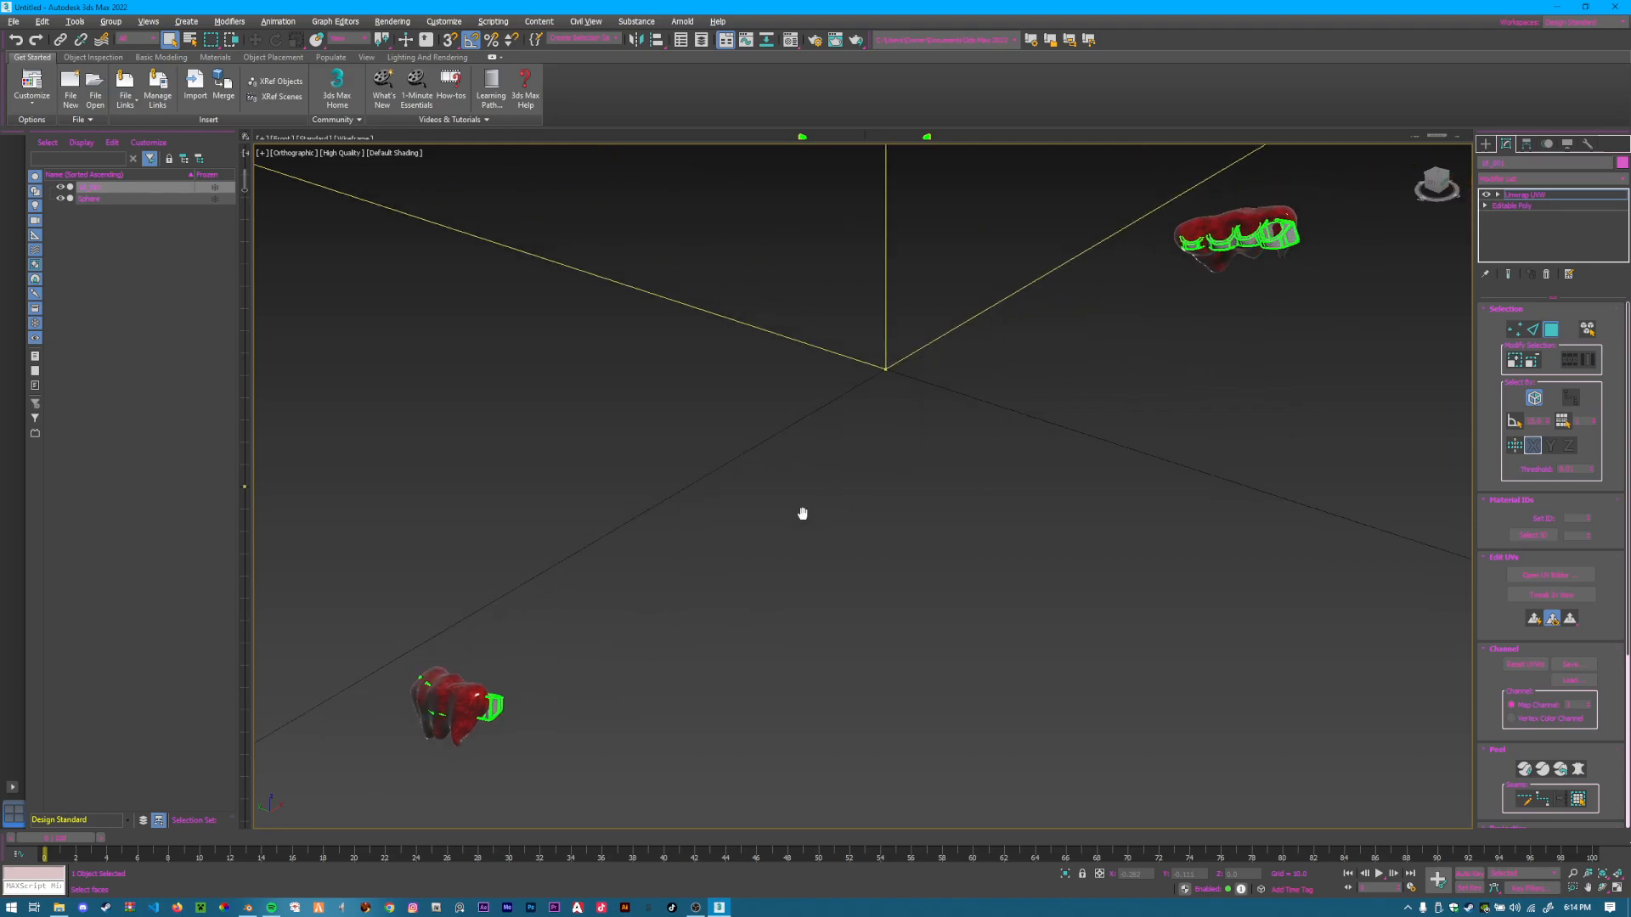
middle_drag(801, 513, 1120, 374)
right_click(1567, 197)
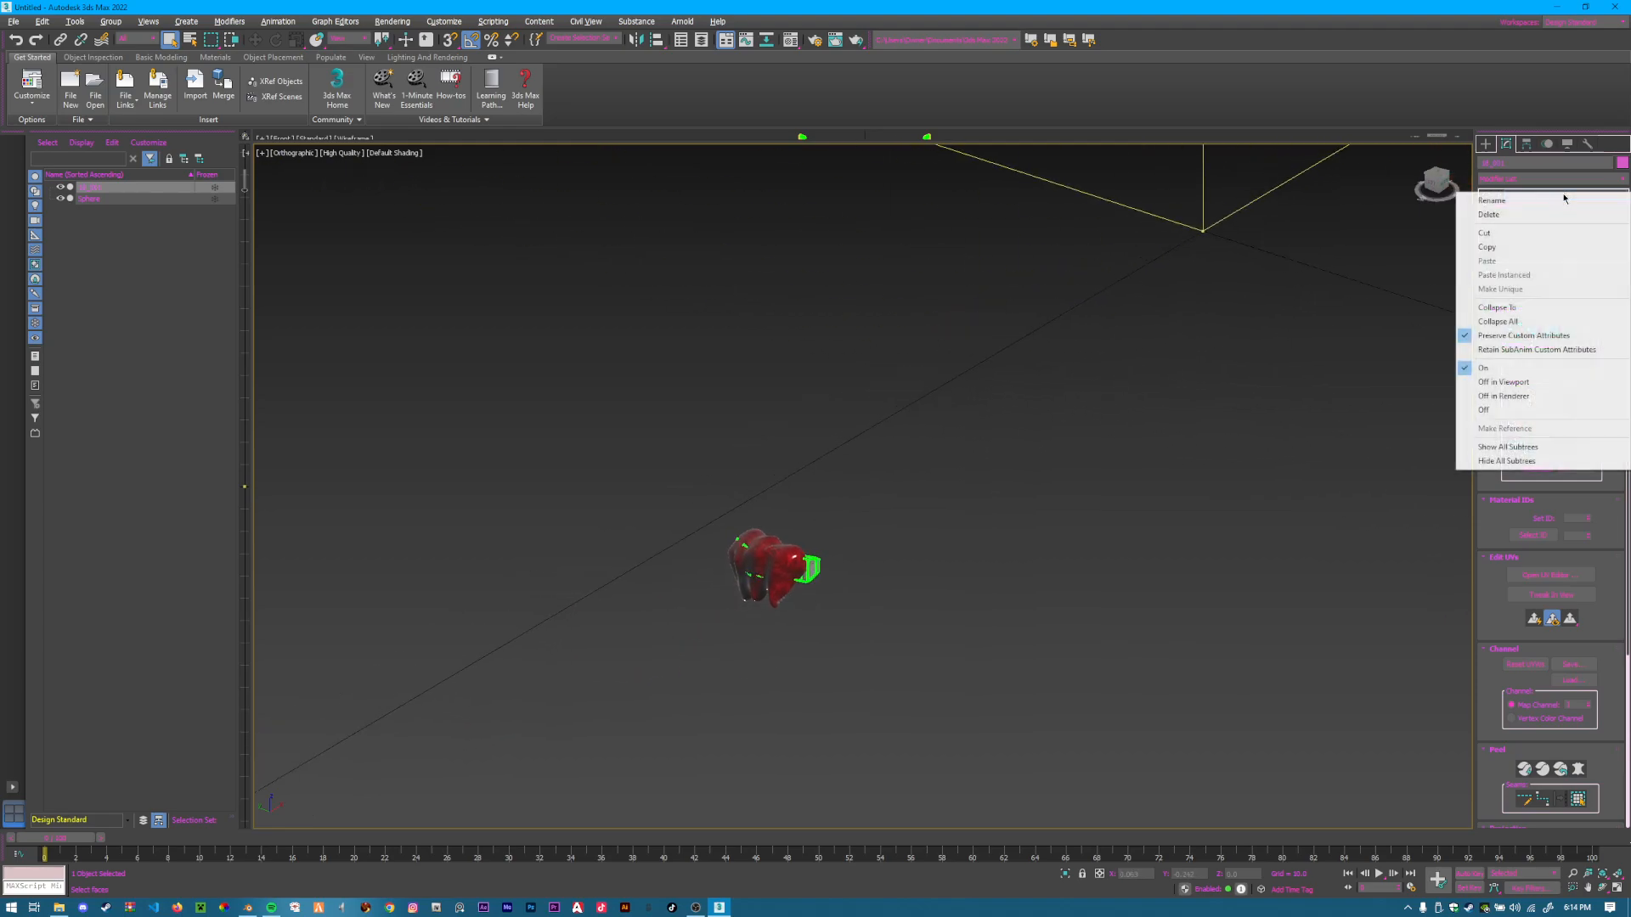
click(1520, 309)
click(874, 507)
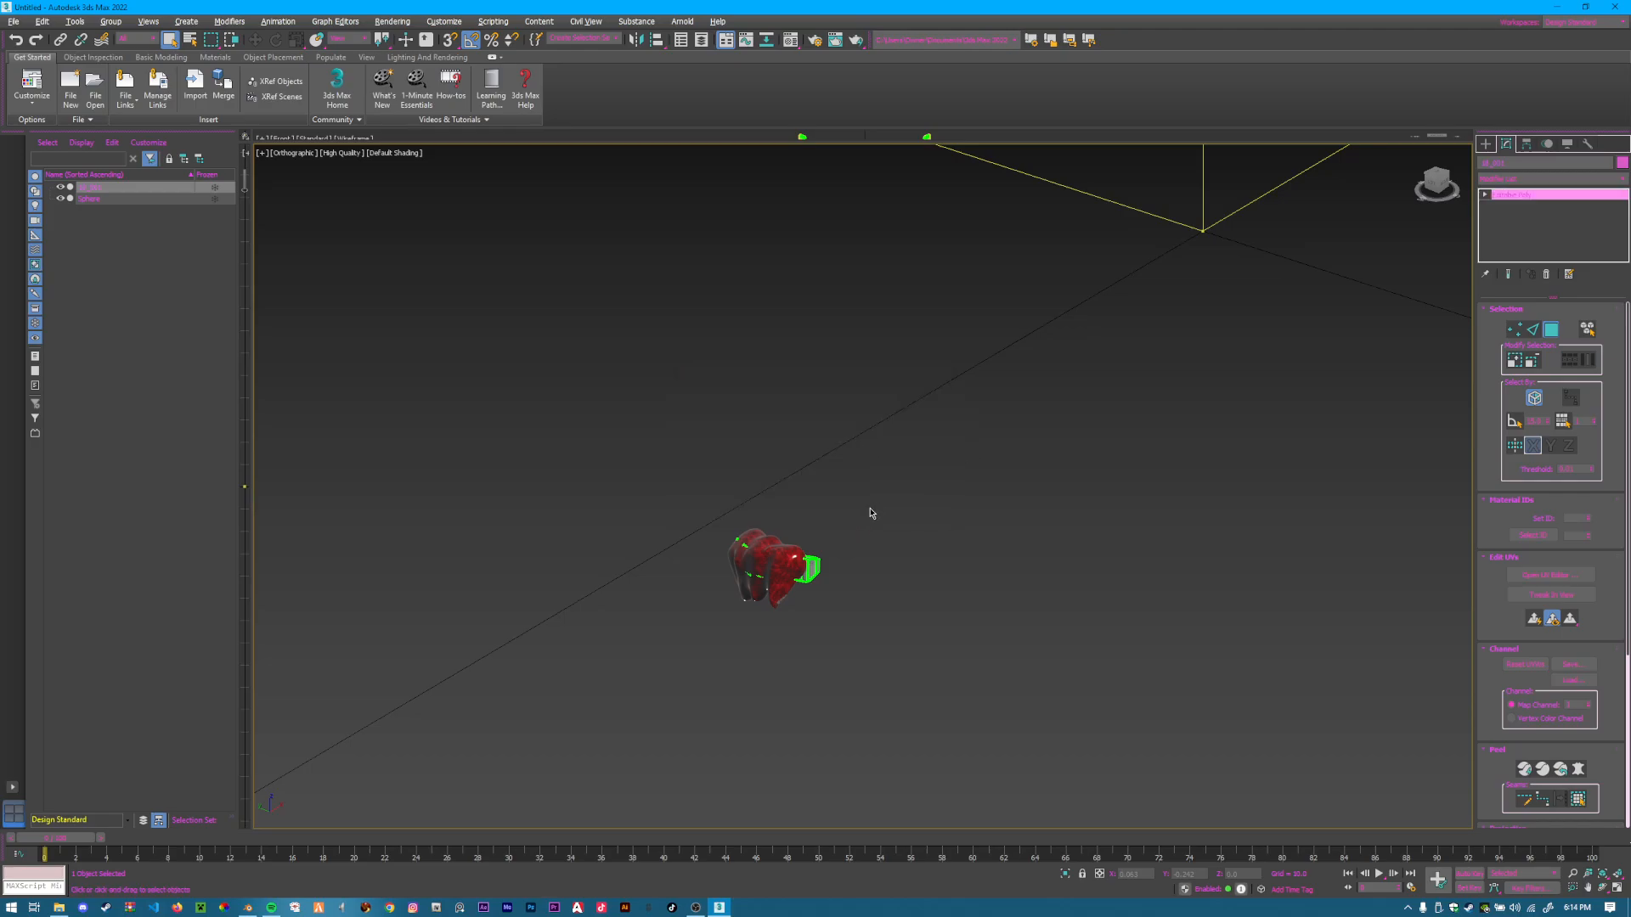
scroll(787, 561, up, 5)
click(1115, 591)
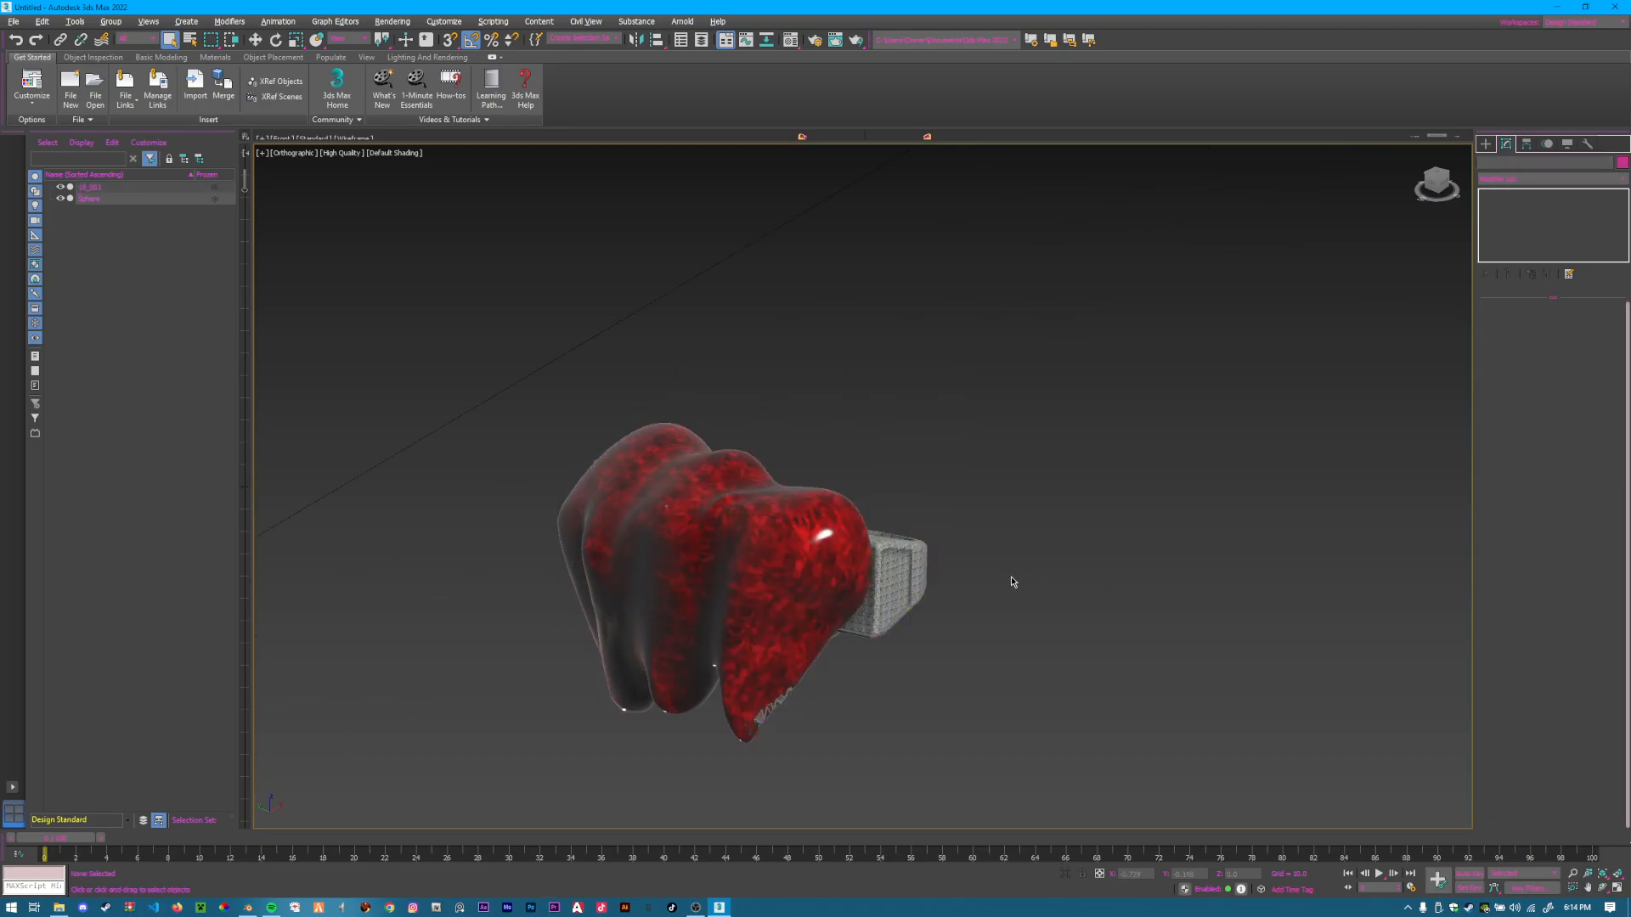
Create a TextPlus object near the world origin with IN on the first line and OUT on the second.
scroll(1003, 582, down, 5)
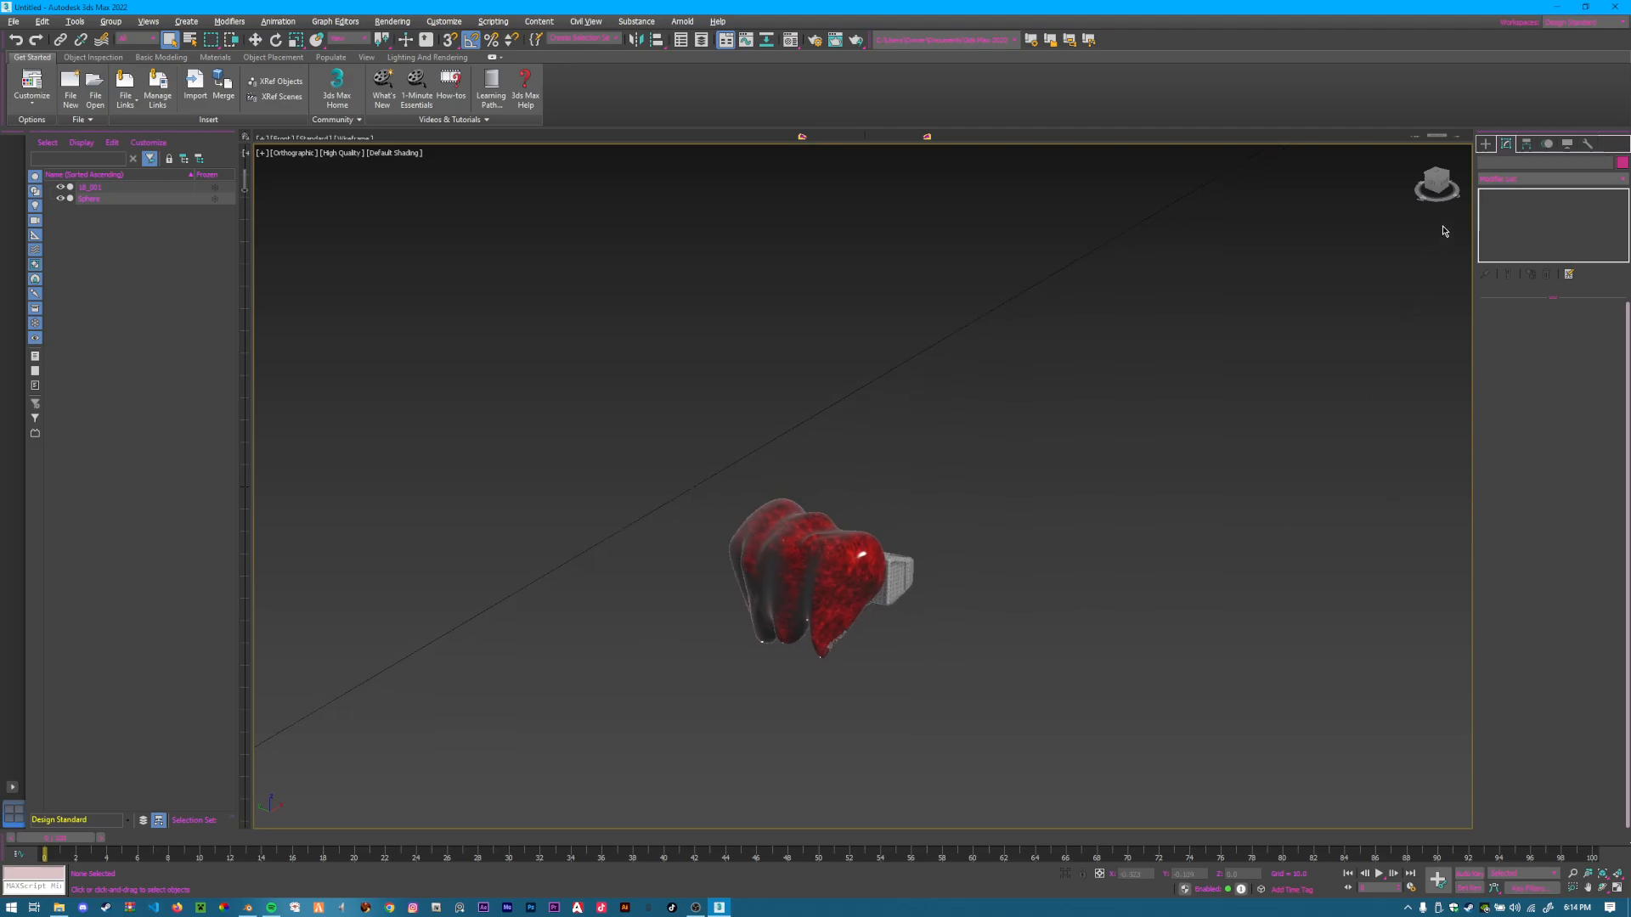
click(1491, 146)
click(1520, 311)
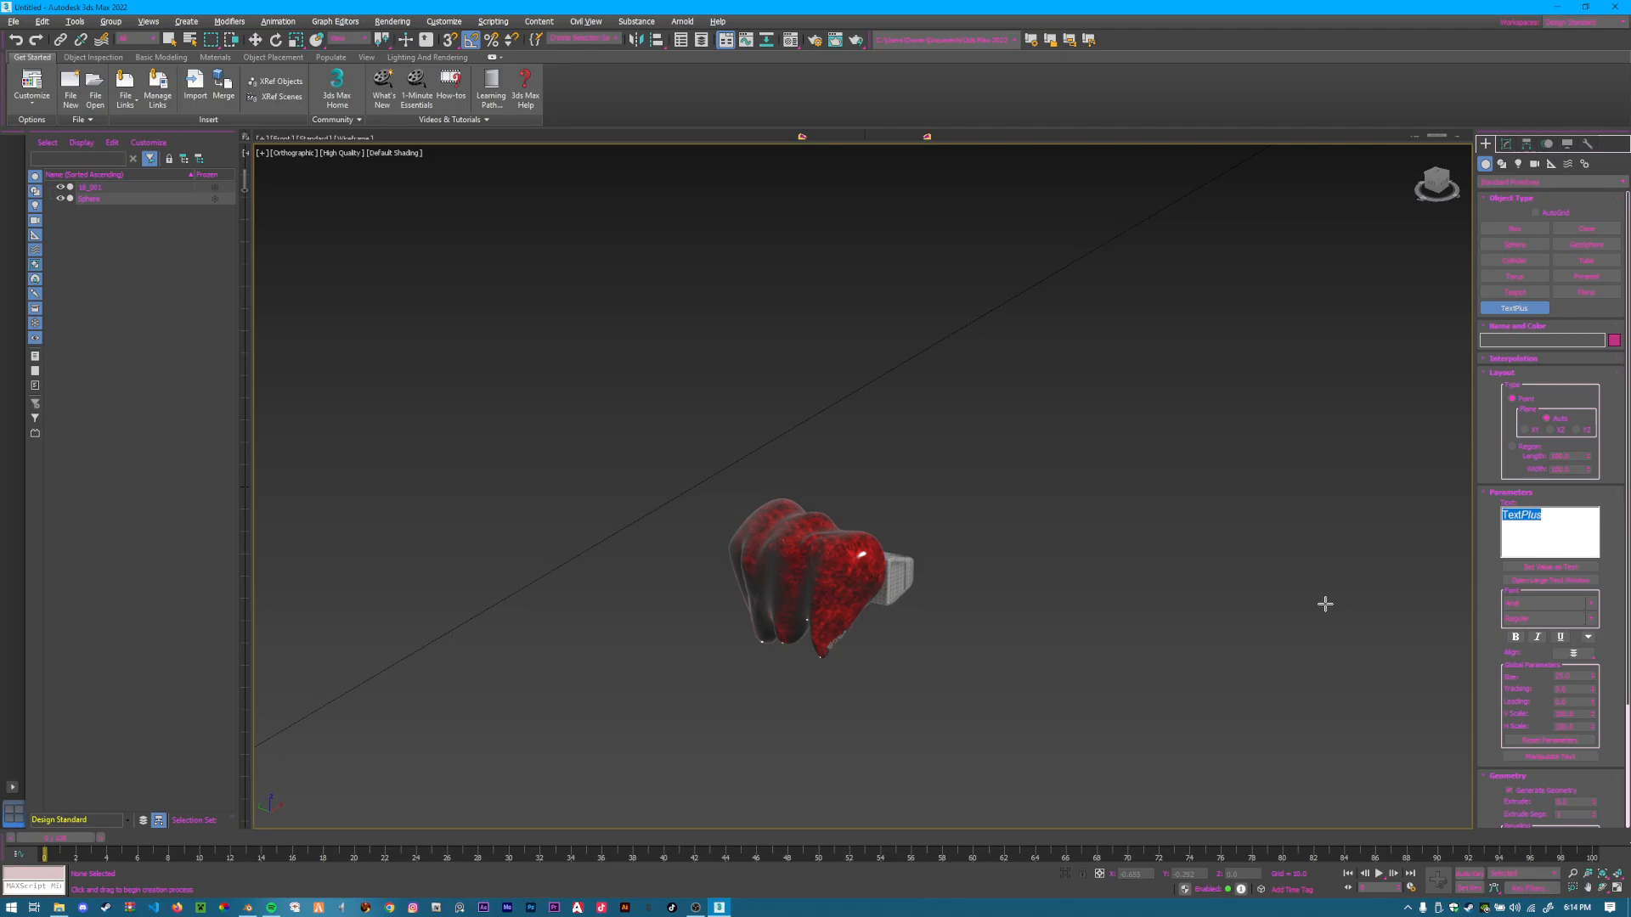
text(IN)
key(Return)
text(OUT)
scroll(1044, 460, down, 5)
middle_drag(1044, 460, 1192, 408)
click(1037, 415)
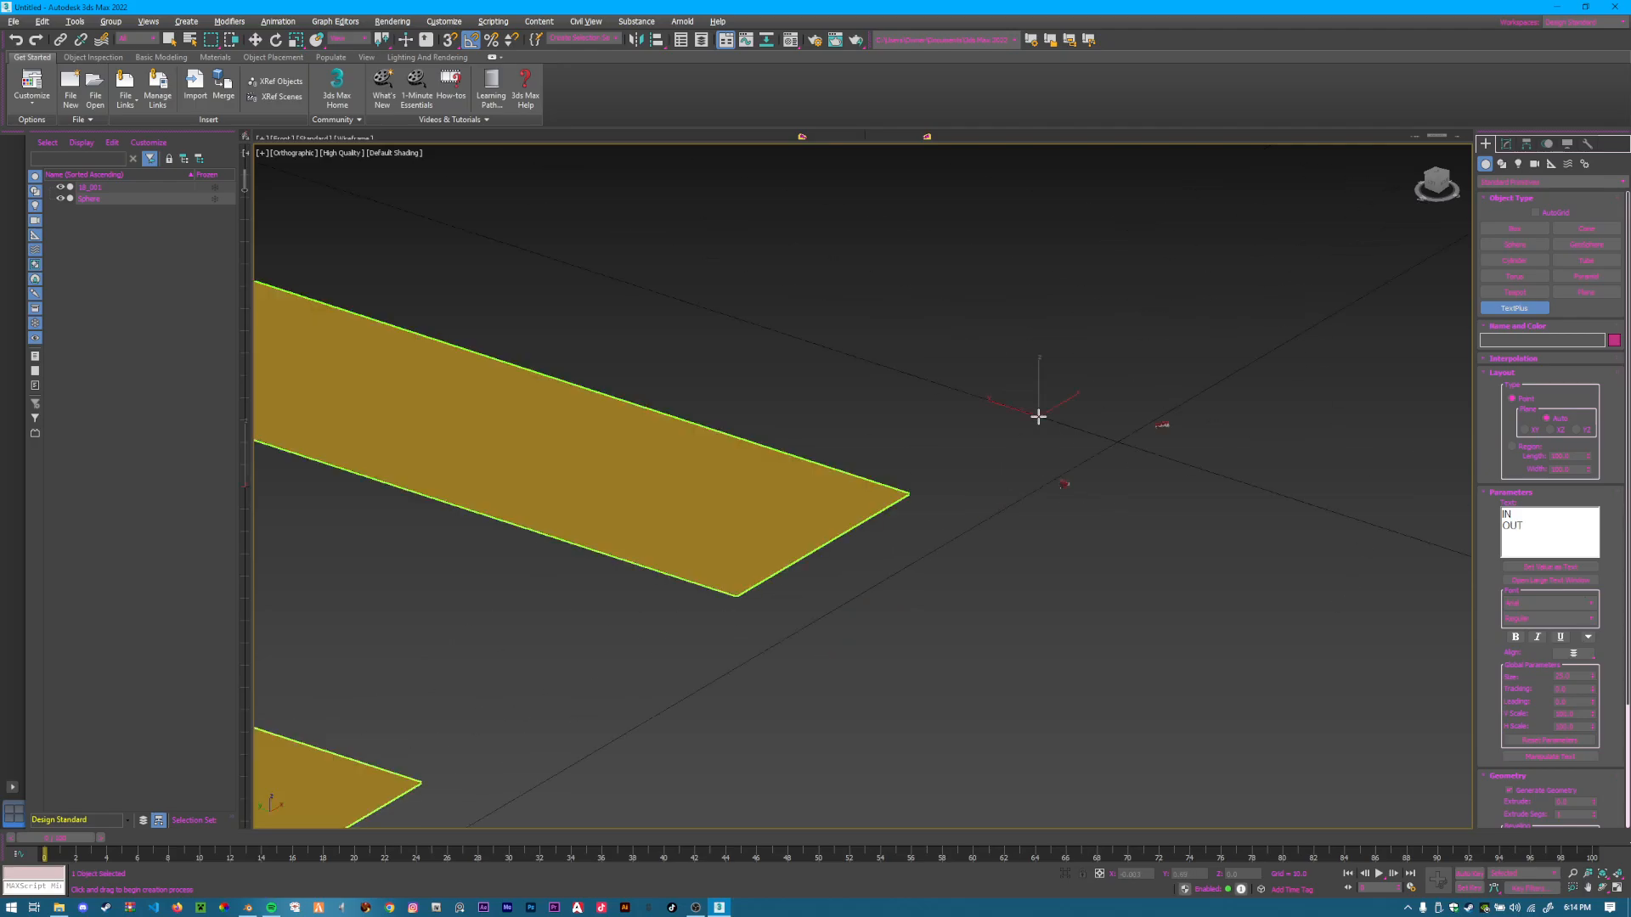
scroll(1030, 475, down, 6)
alt+middle_drag(1109, 554, 1008, 579)
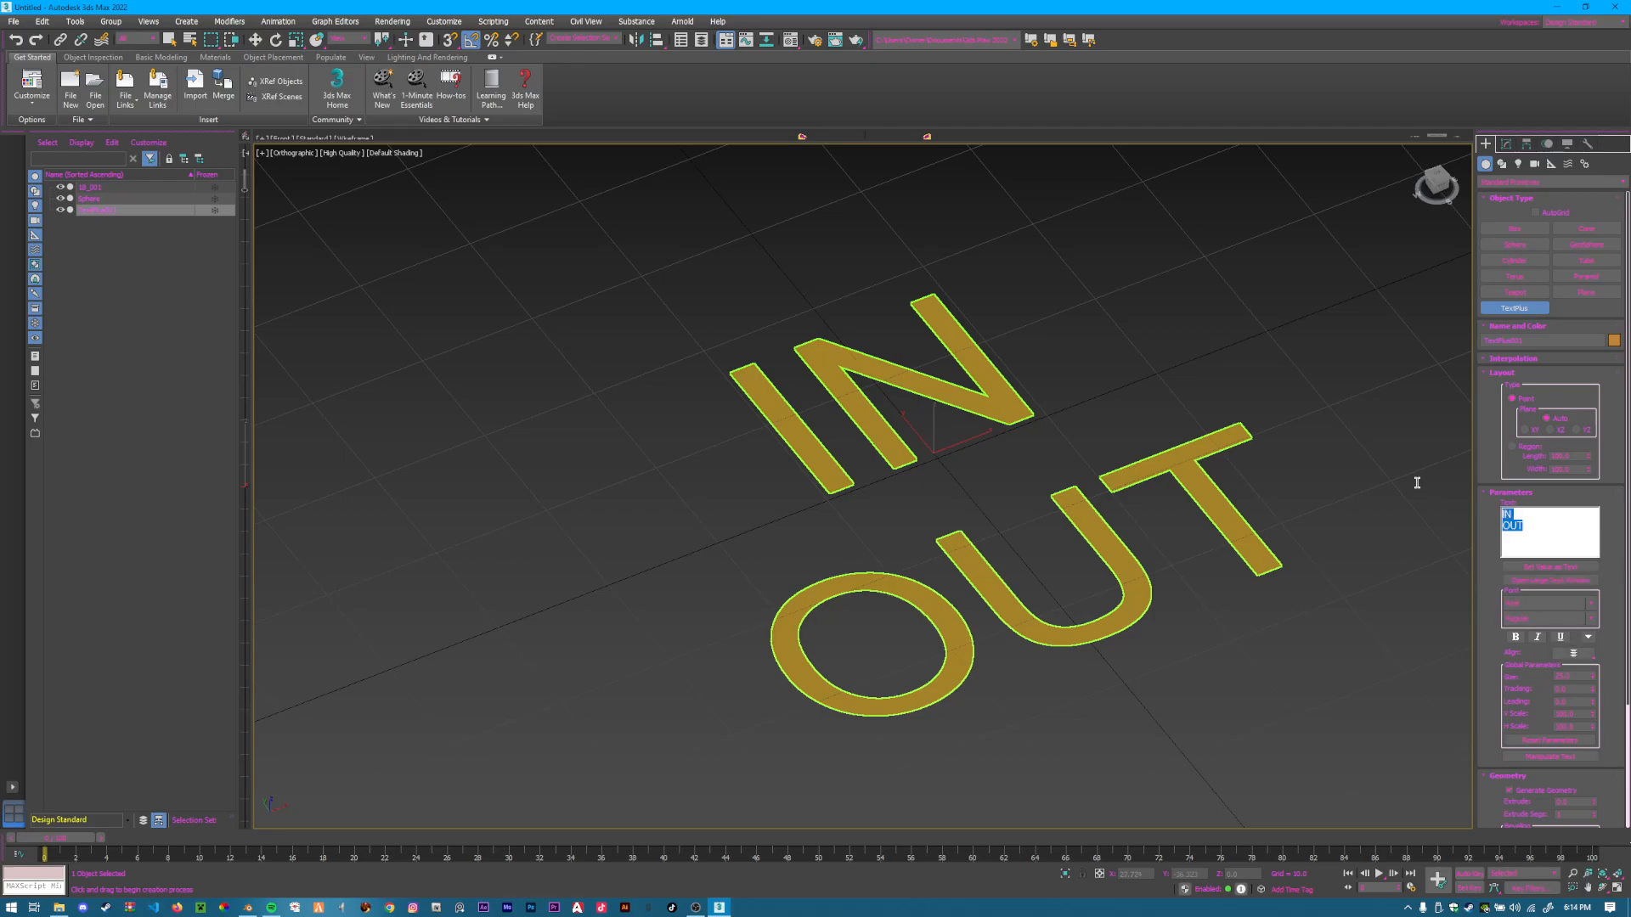
Change the font of the IN OUT text to a slanted, jagged brush-style typeface.
click(1540, 600)
scroll(1542, 600, down, 10)
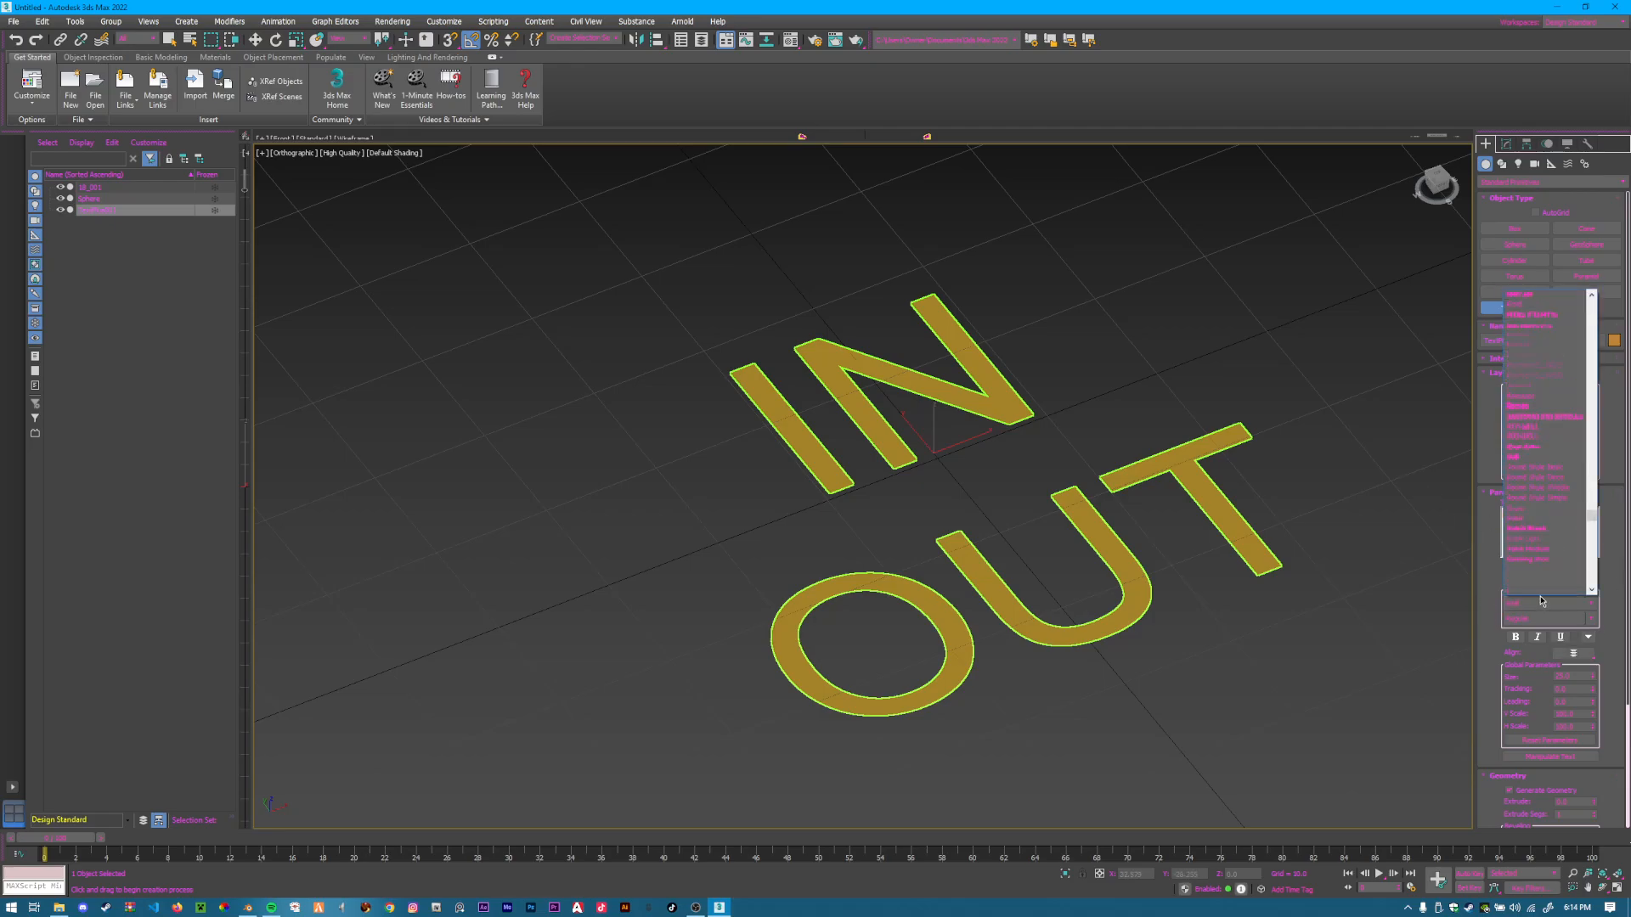
scroll(1542, 601, down, 3)
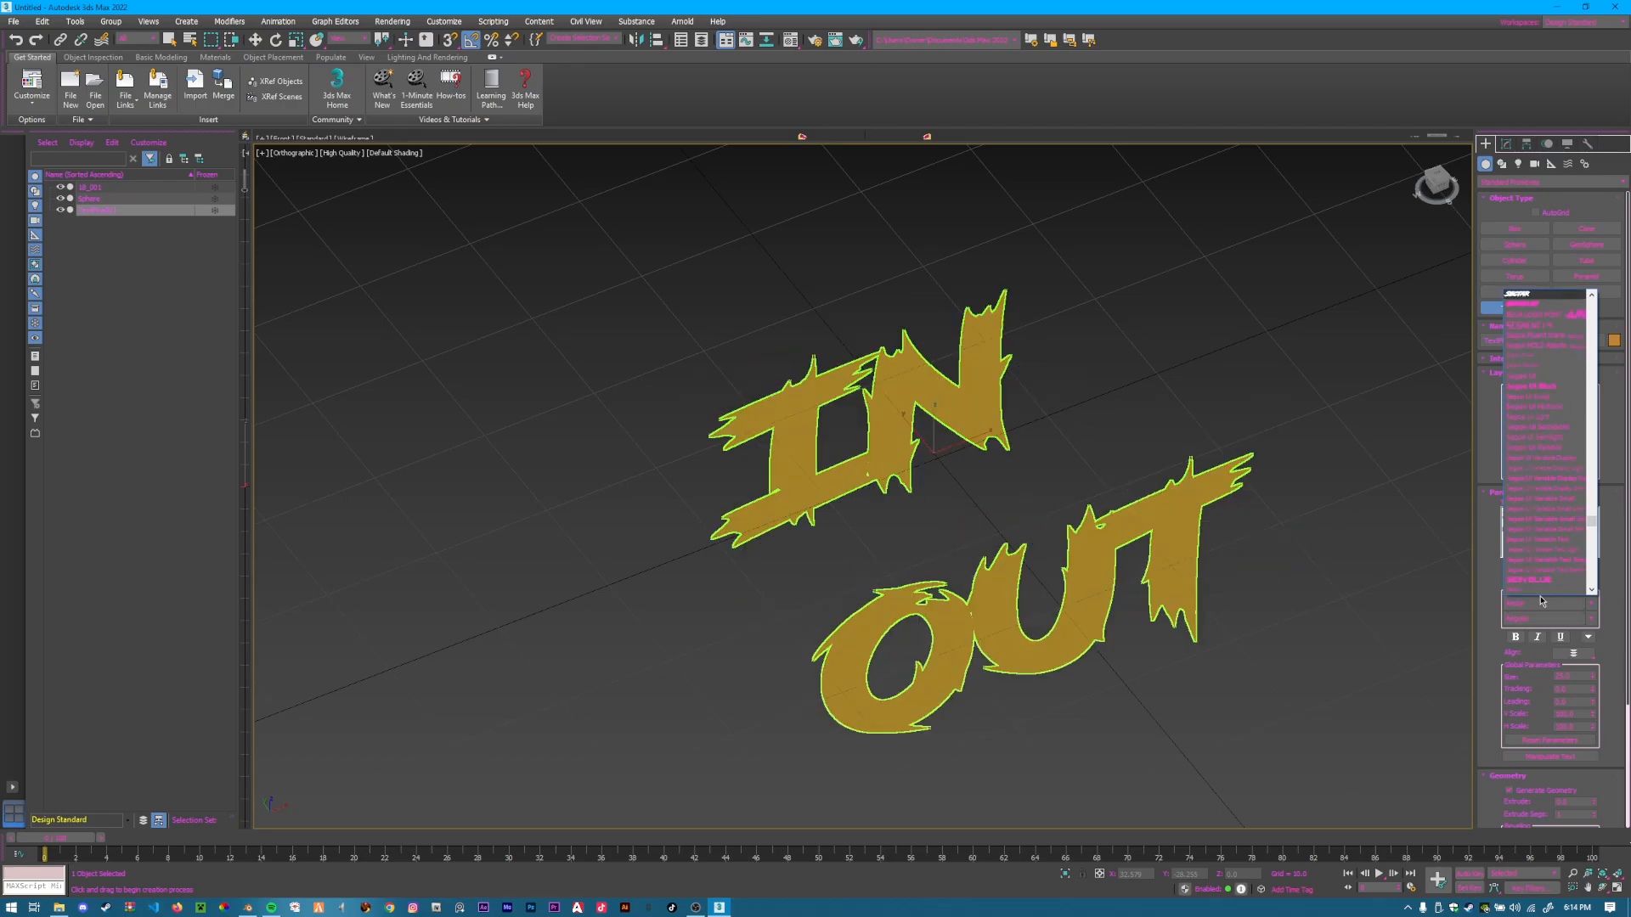
click(1542, 601)
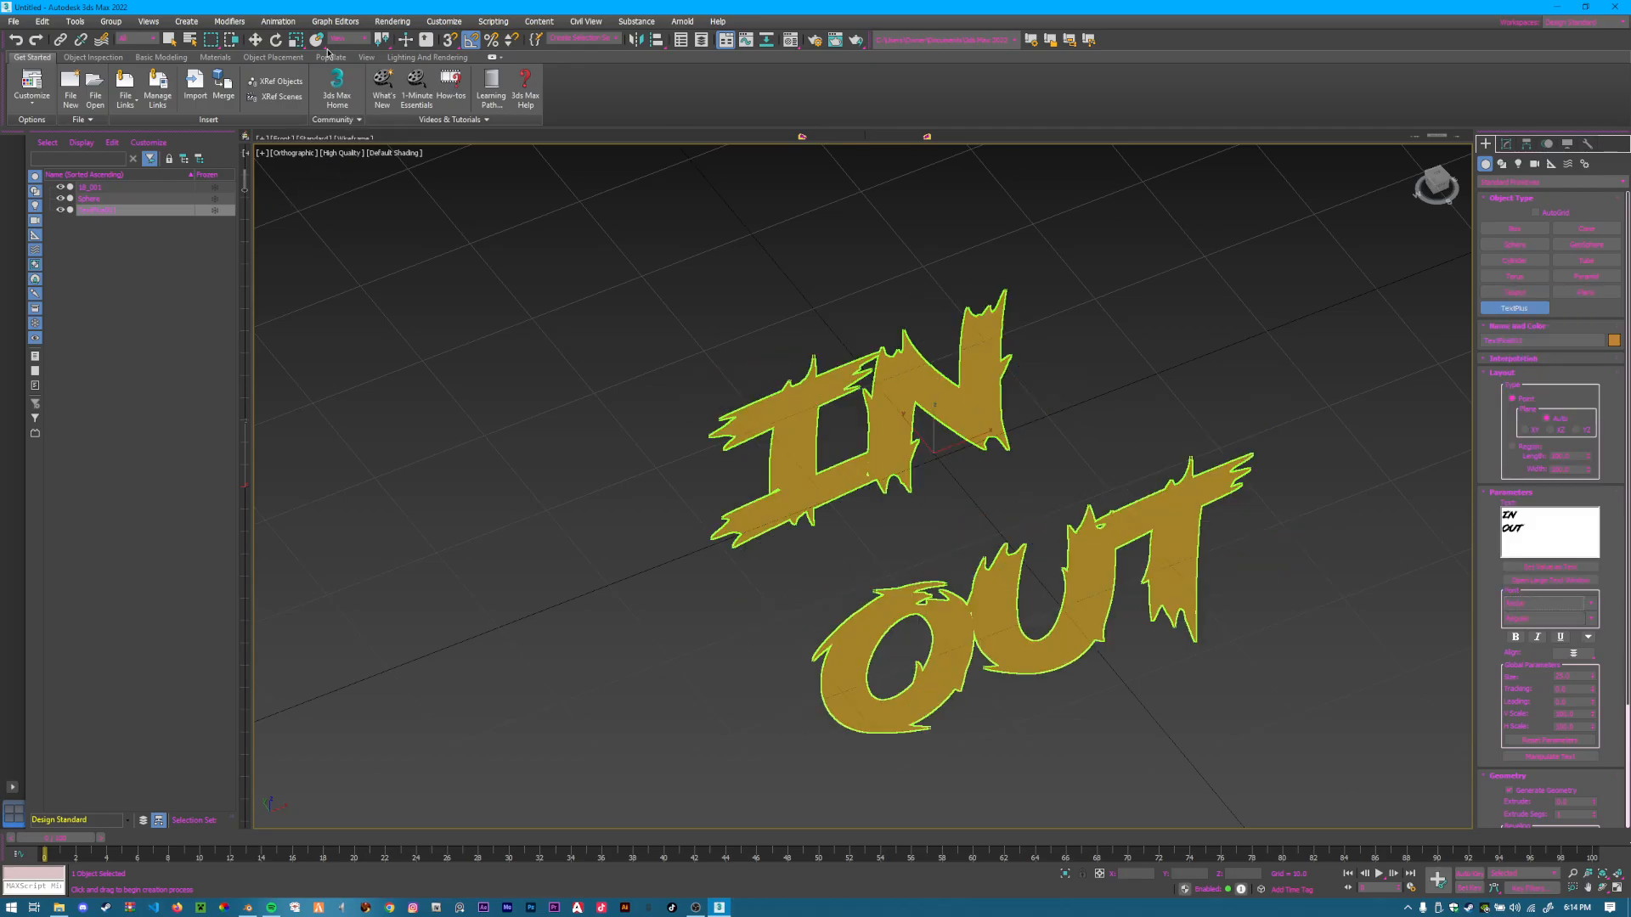
Scale the text down uniformly until its size is closer to that of the two teeth pieces.
click(297, 40)
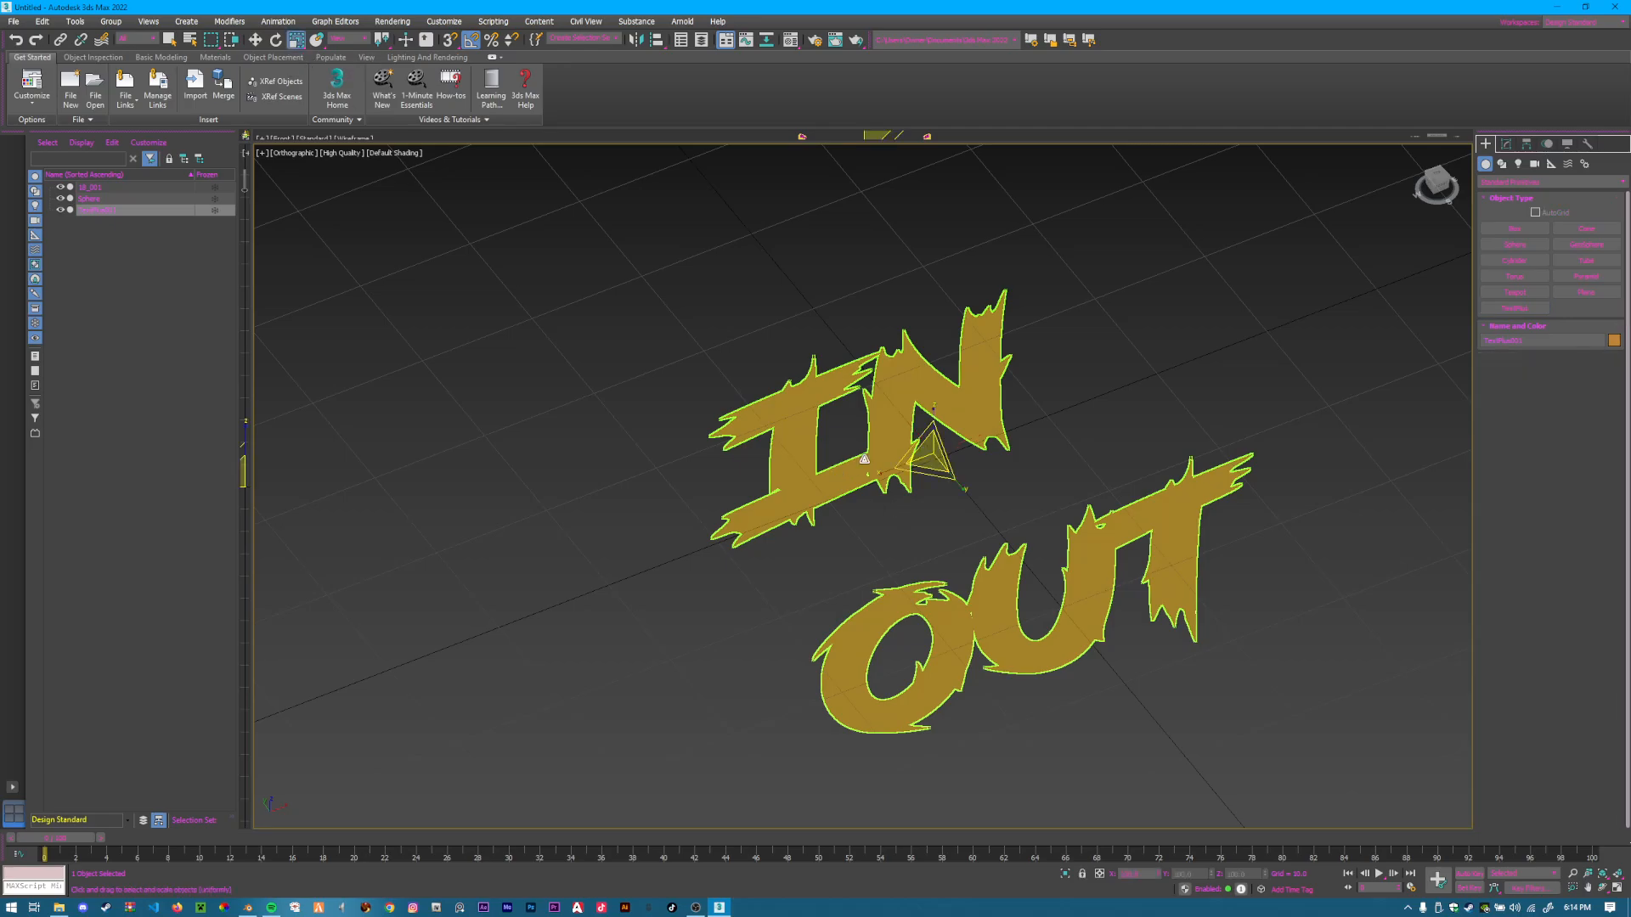
drag(935, 455, 1110, 447)
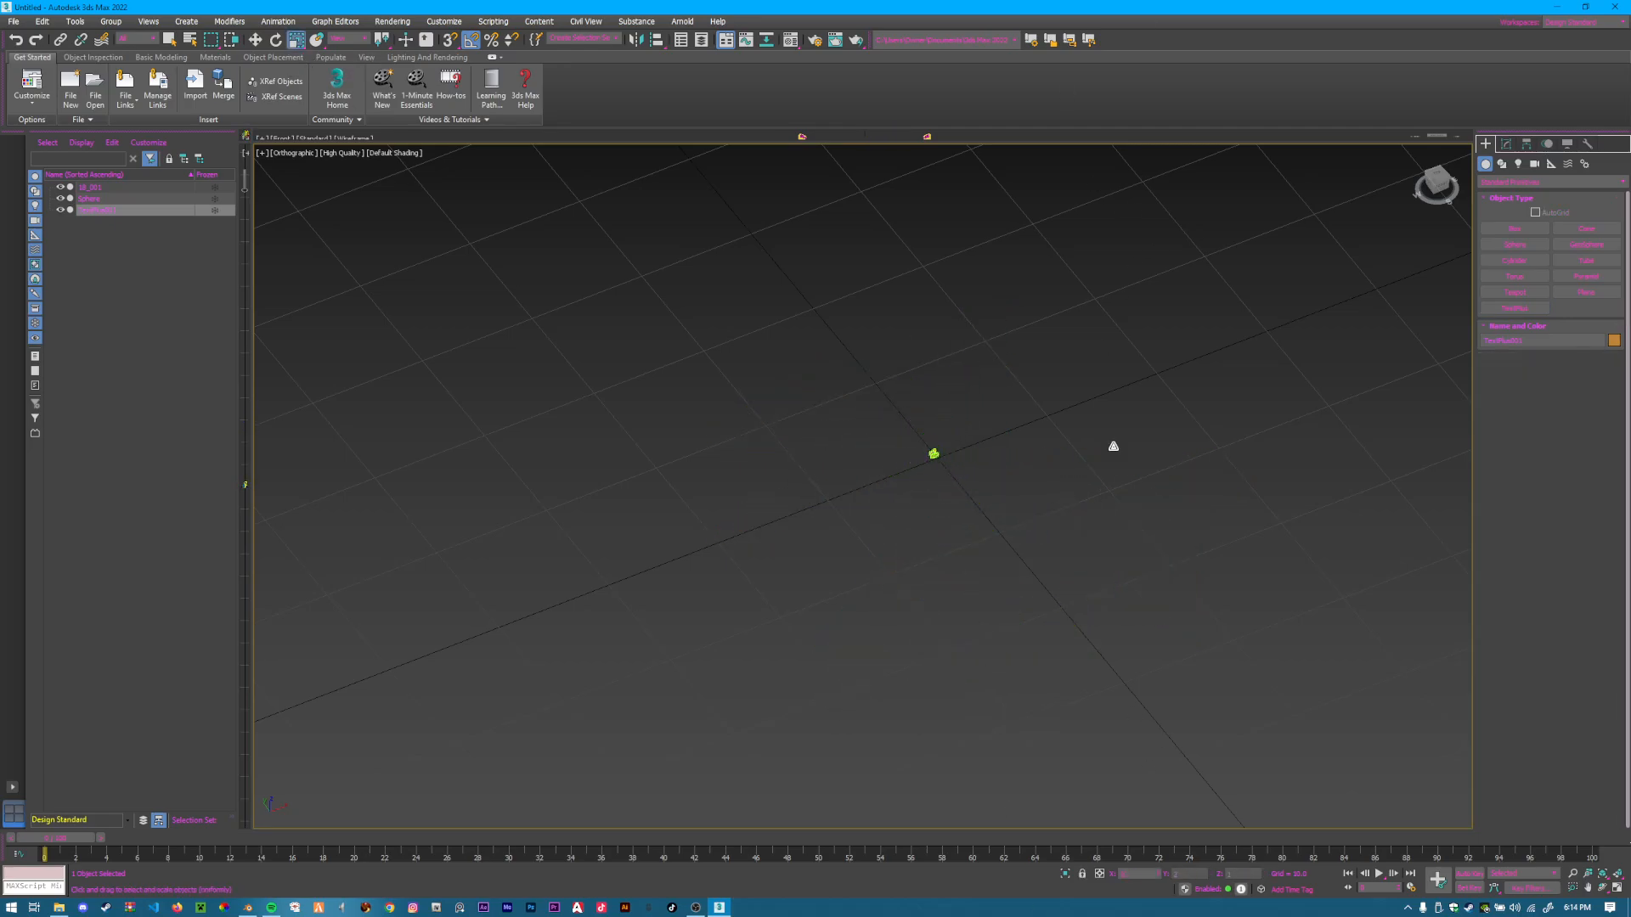
scroll(925, 470, up, 15)
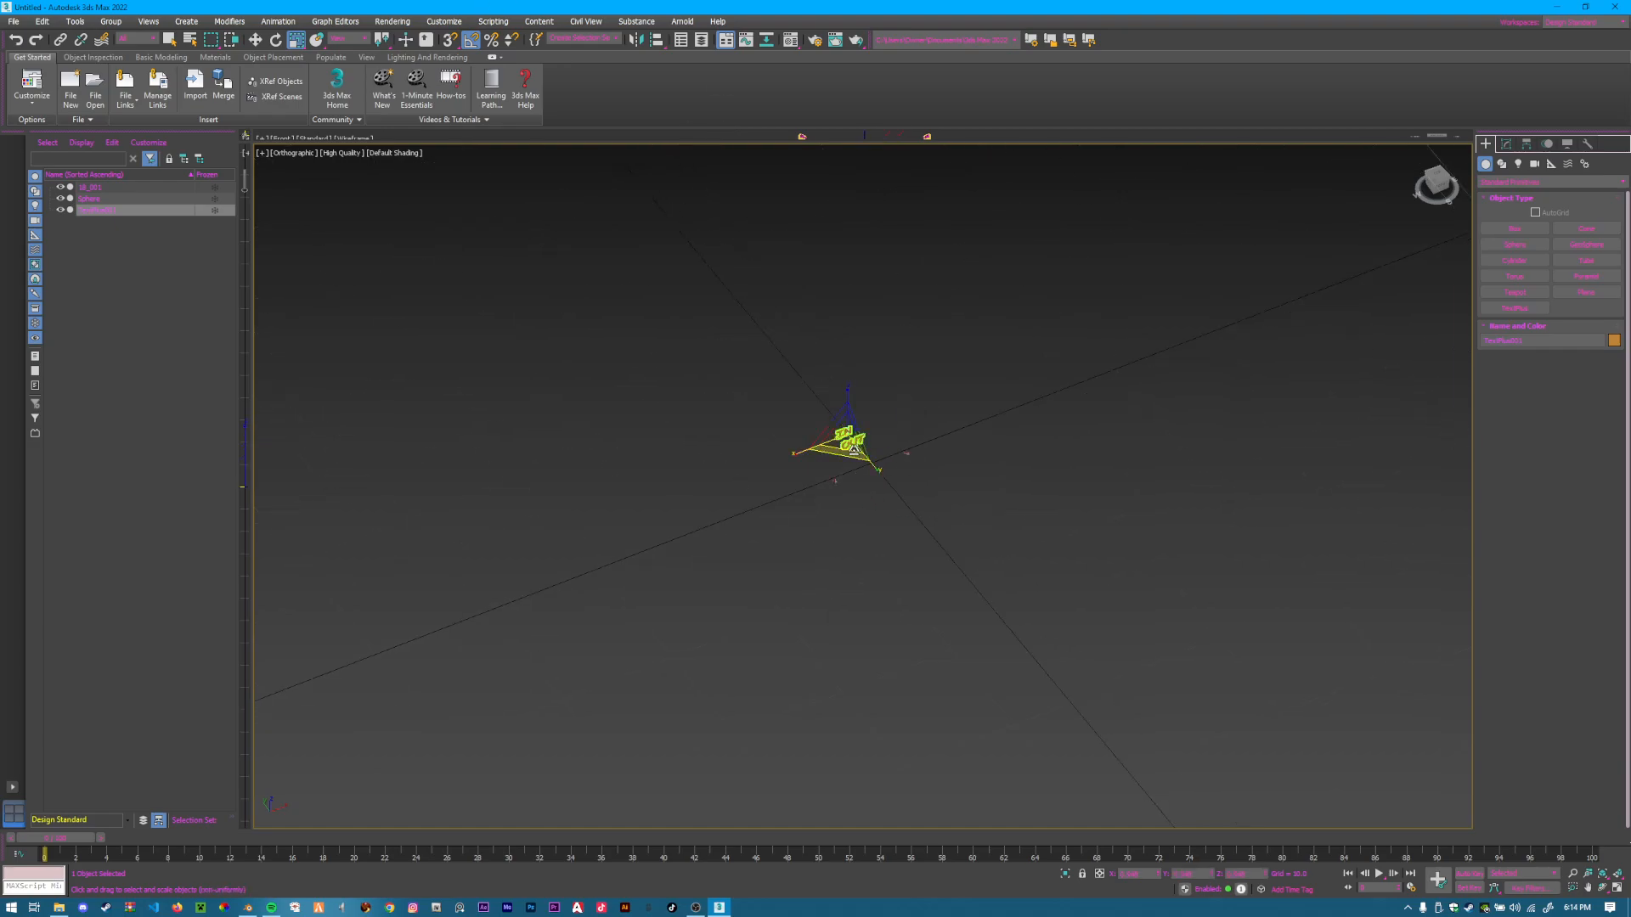
drag(773, 325, 774, 425)
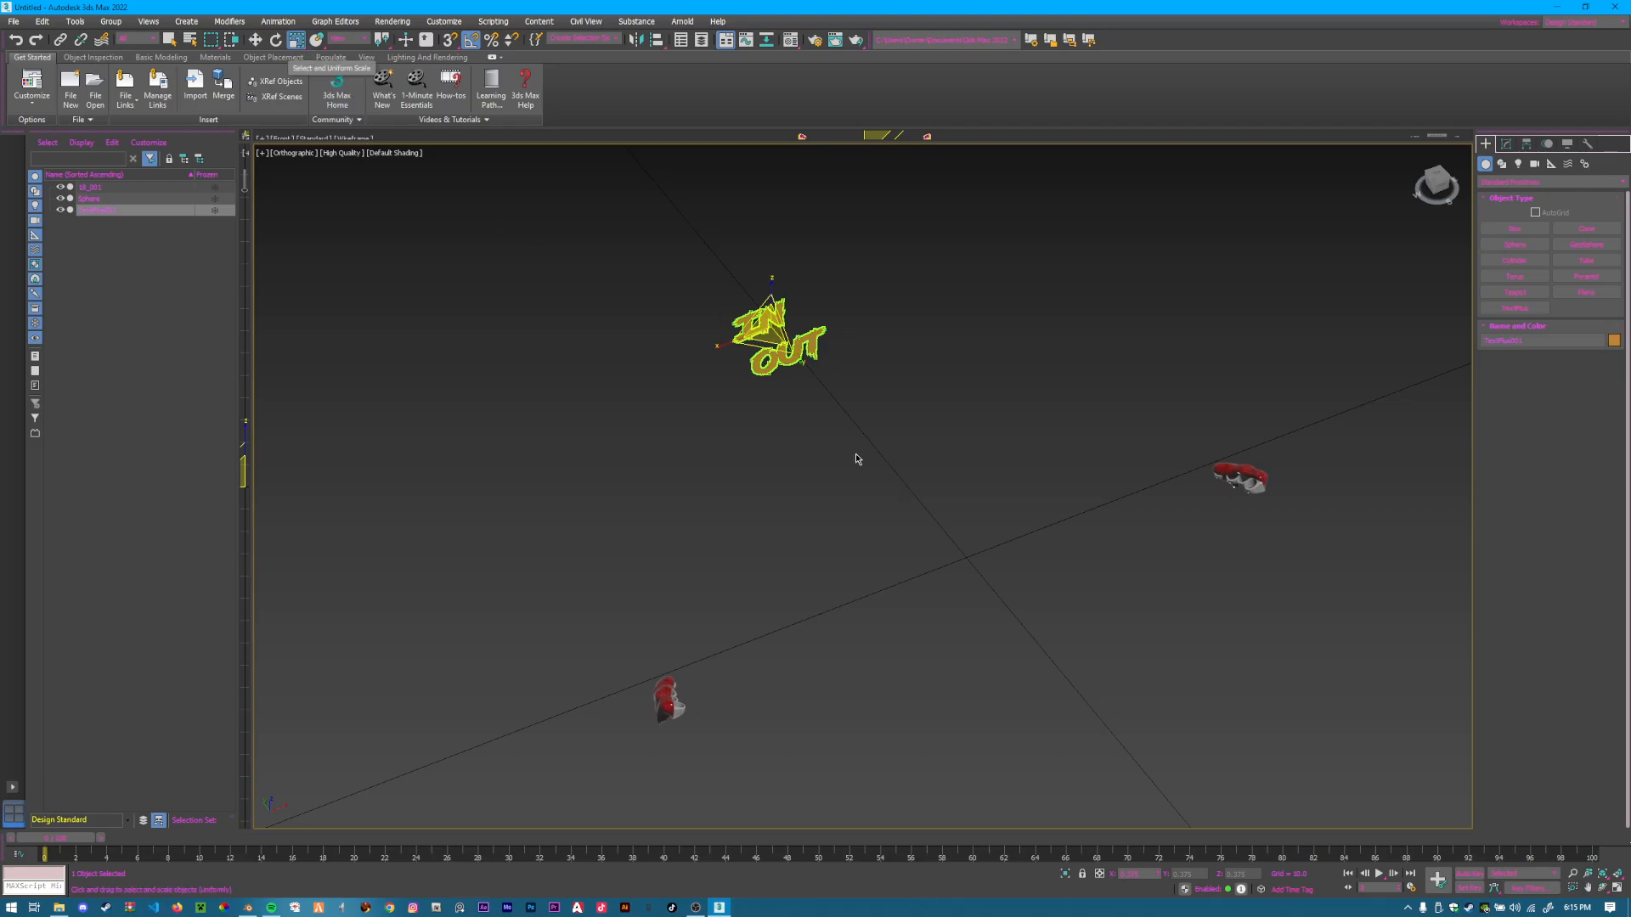
mouse_move(772, 331)
mouse_down()
mouse_move(775, 404)
mouse_move(777, 317)
mouse_move(776, 334)
mouse_up()
Move the text to the world origin by zeroing its position coordinates.
key(w)
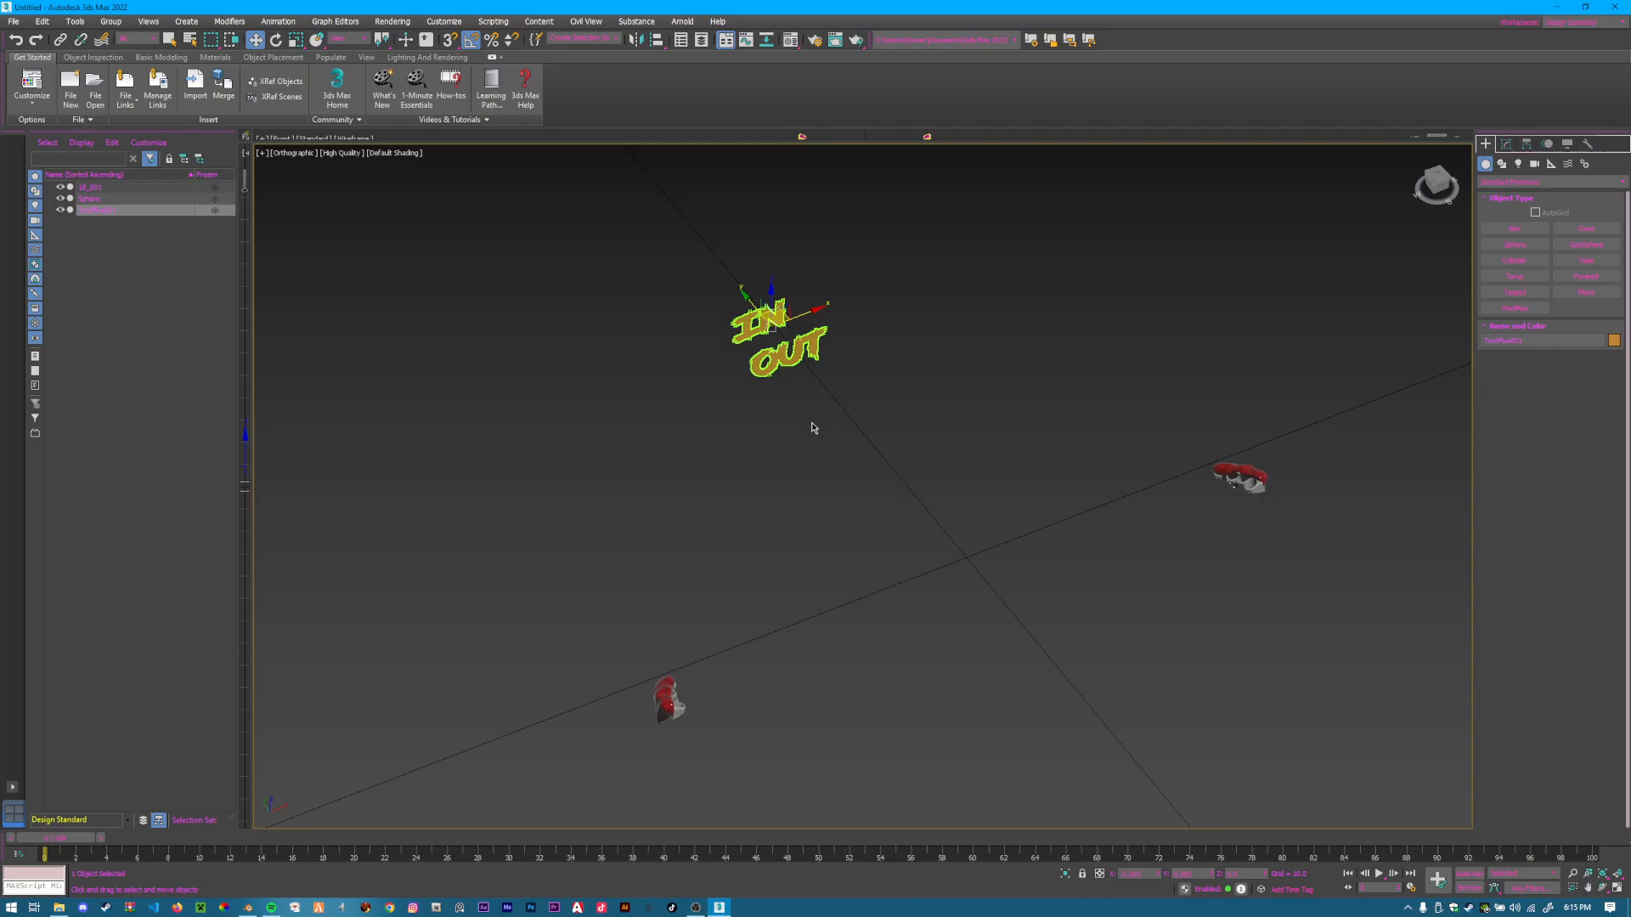
right_click(1159, 877)
right_click(1216, 875)
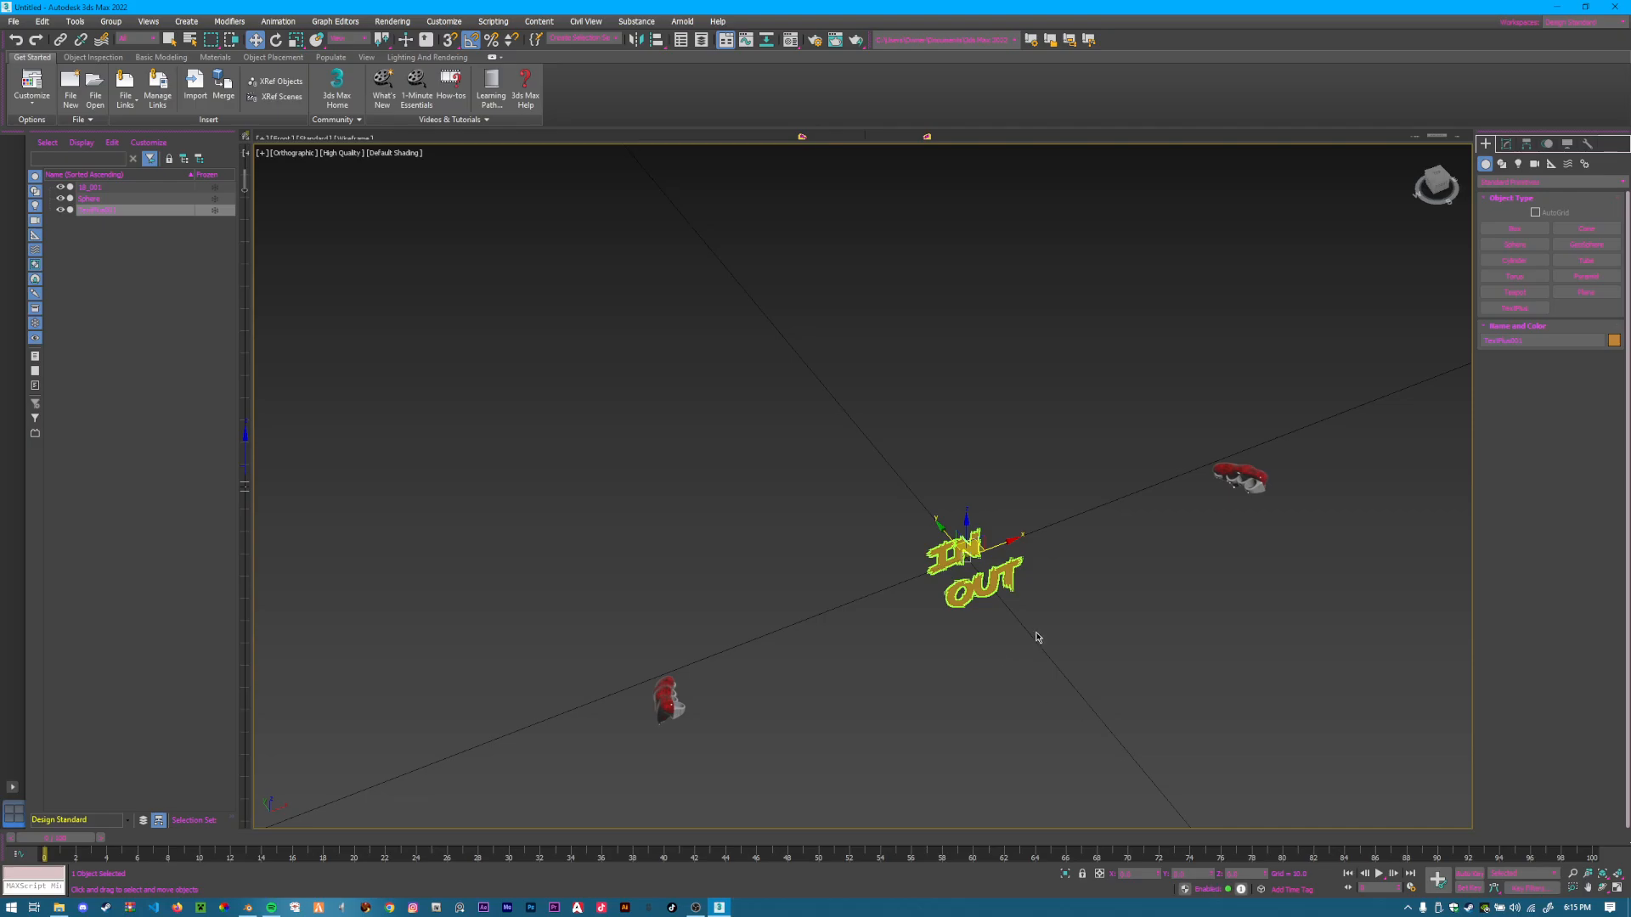
scroll(1036, 637, up, 3)
scroll(1011, 633, down, 3)
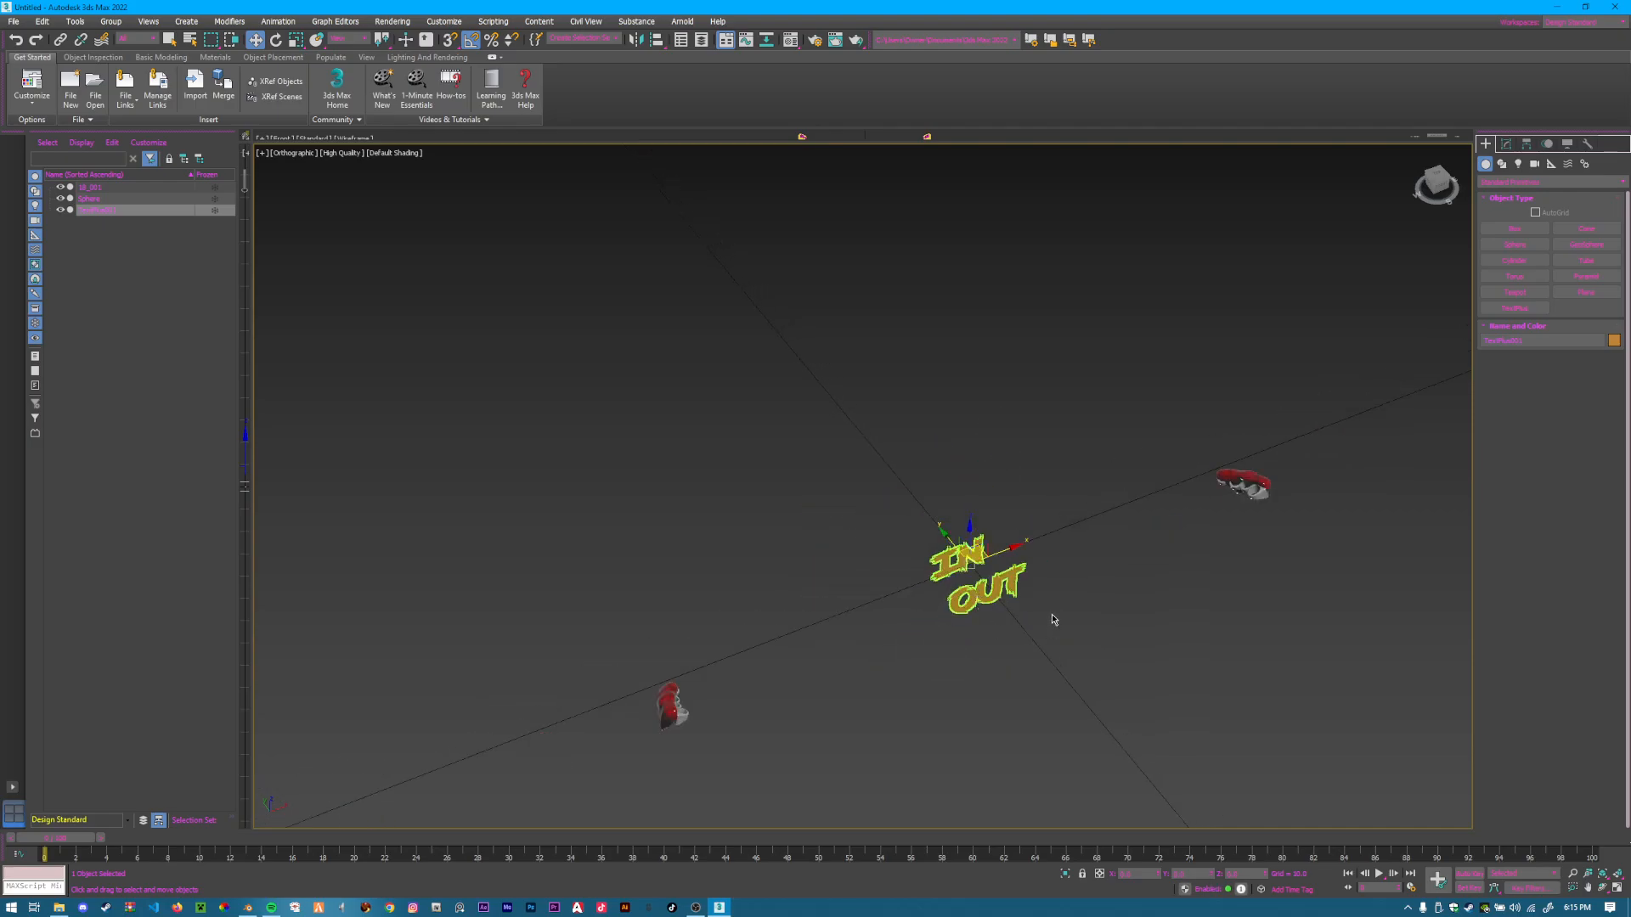
Extrude the IN OUT text by 4.5 and apply a bevel with an increased bevel depth.
click(1512, 181)
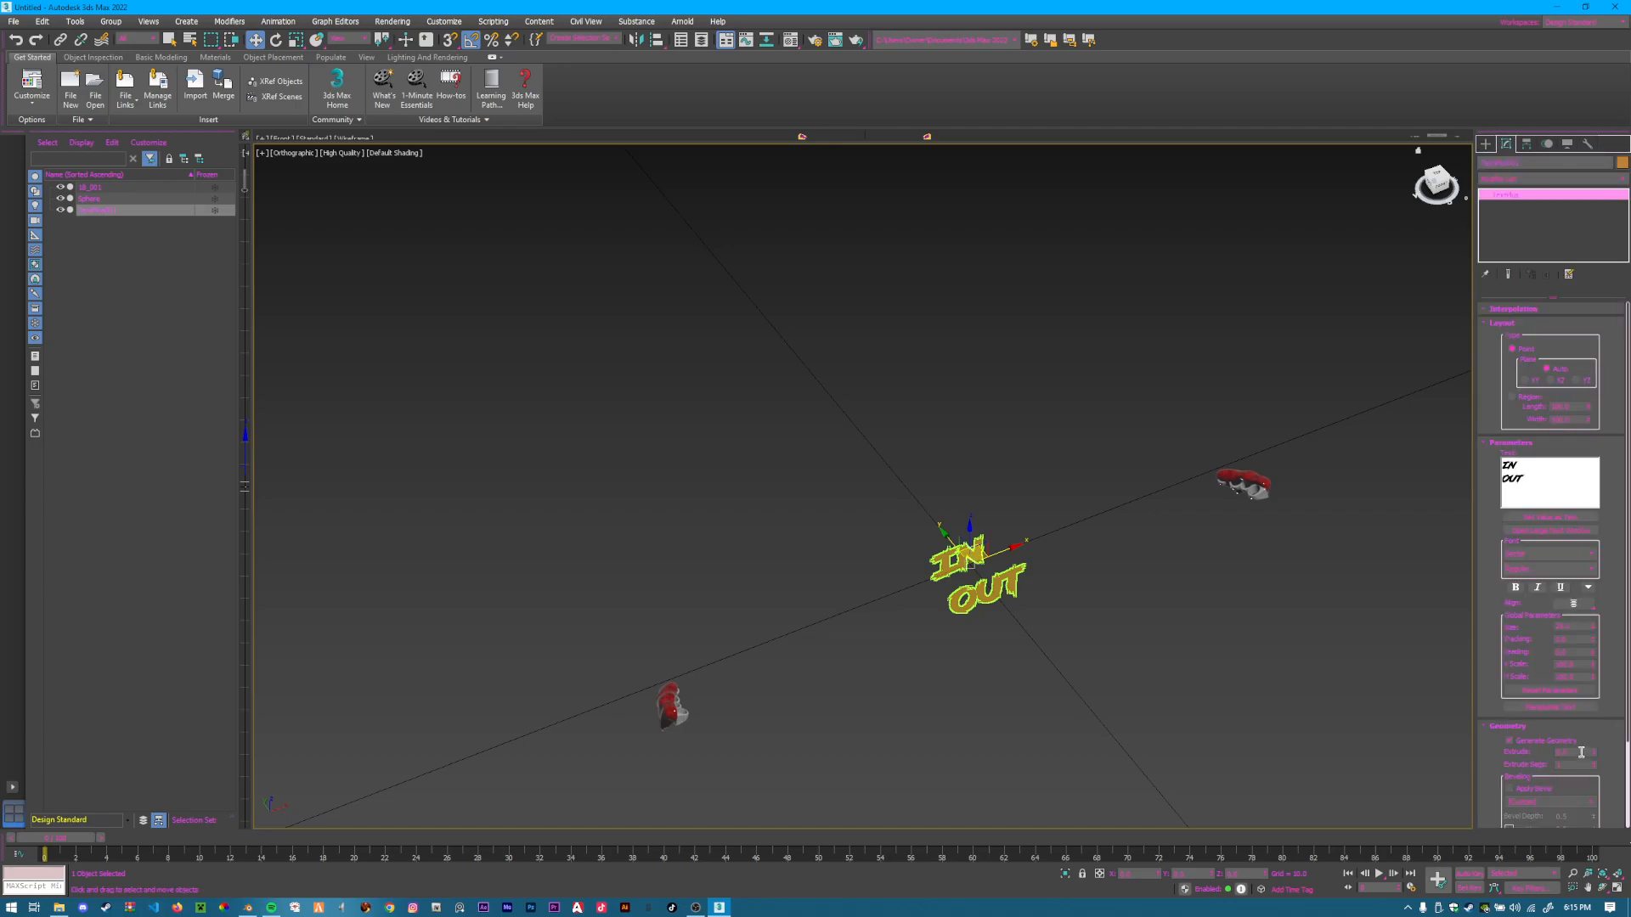
click(1581, 752)
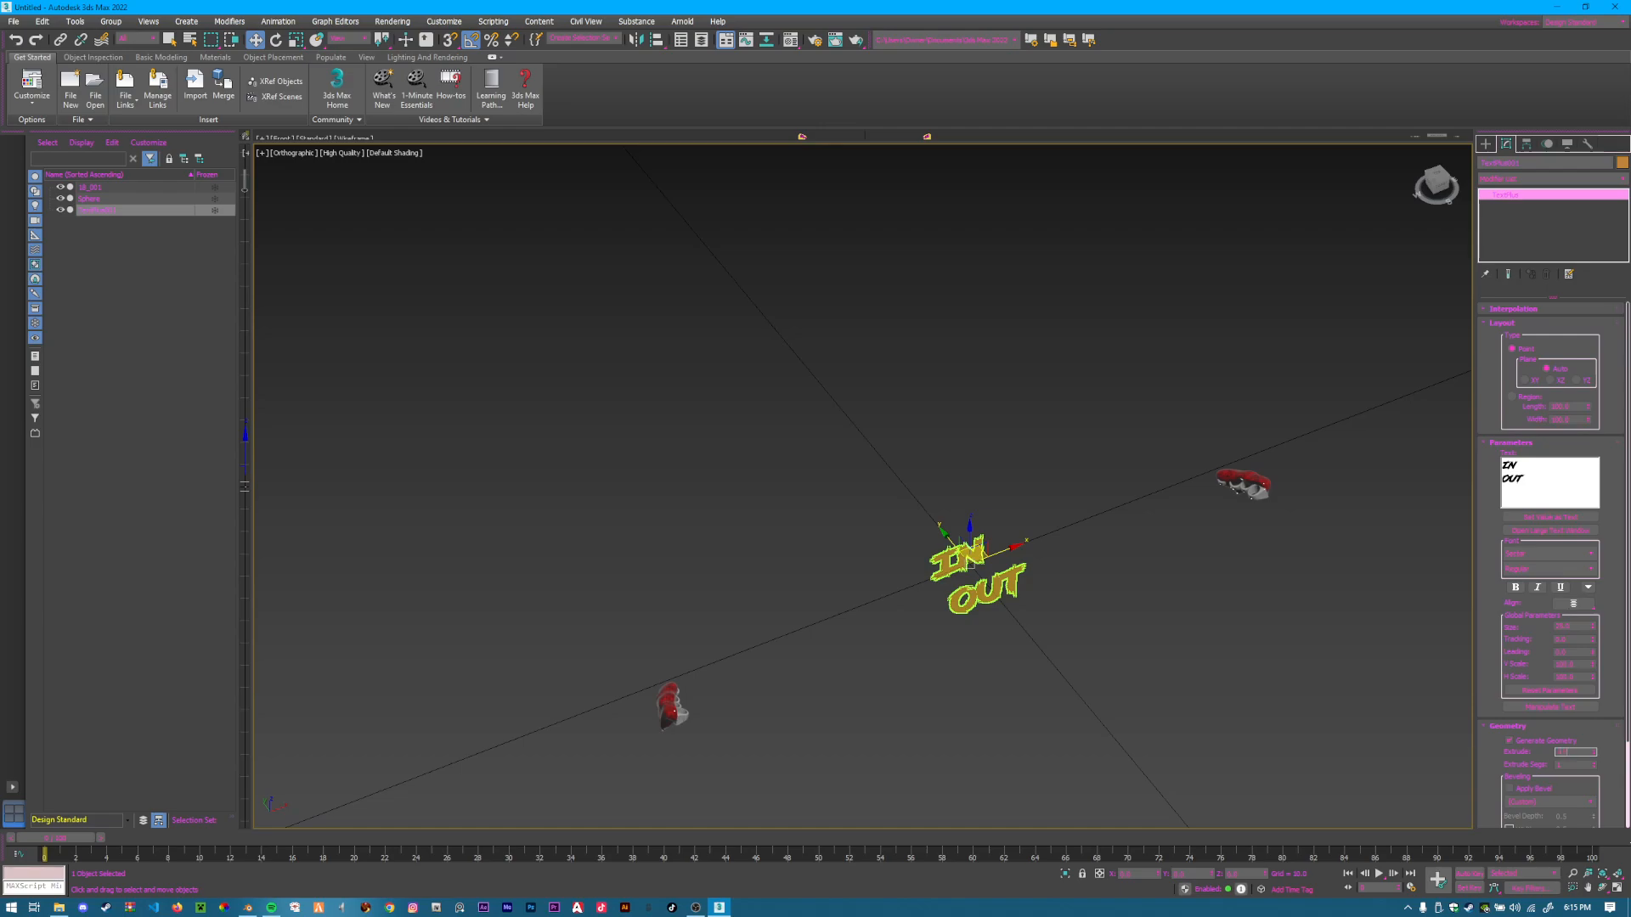
text(4.5)
key(Return)
scroll(909, 599, up, 5)
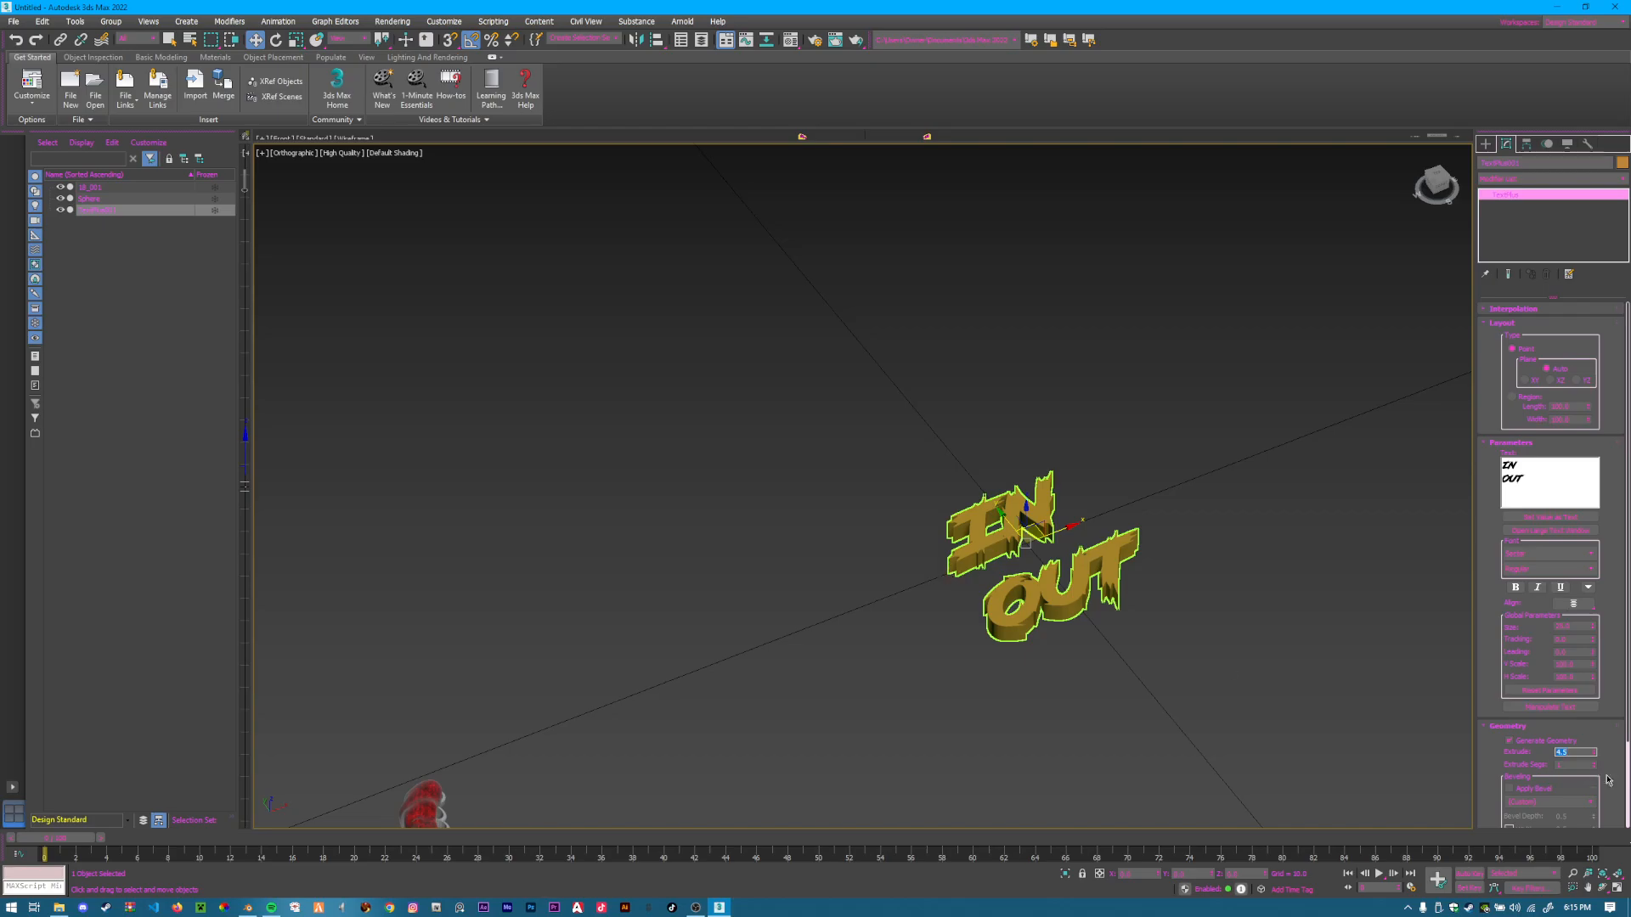
click(1548, 793)
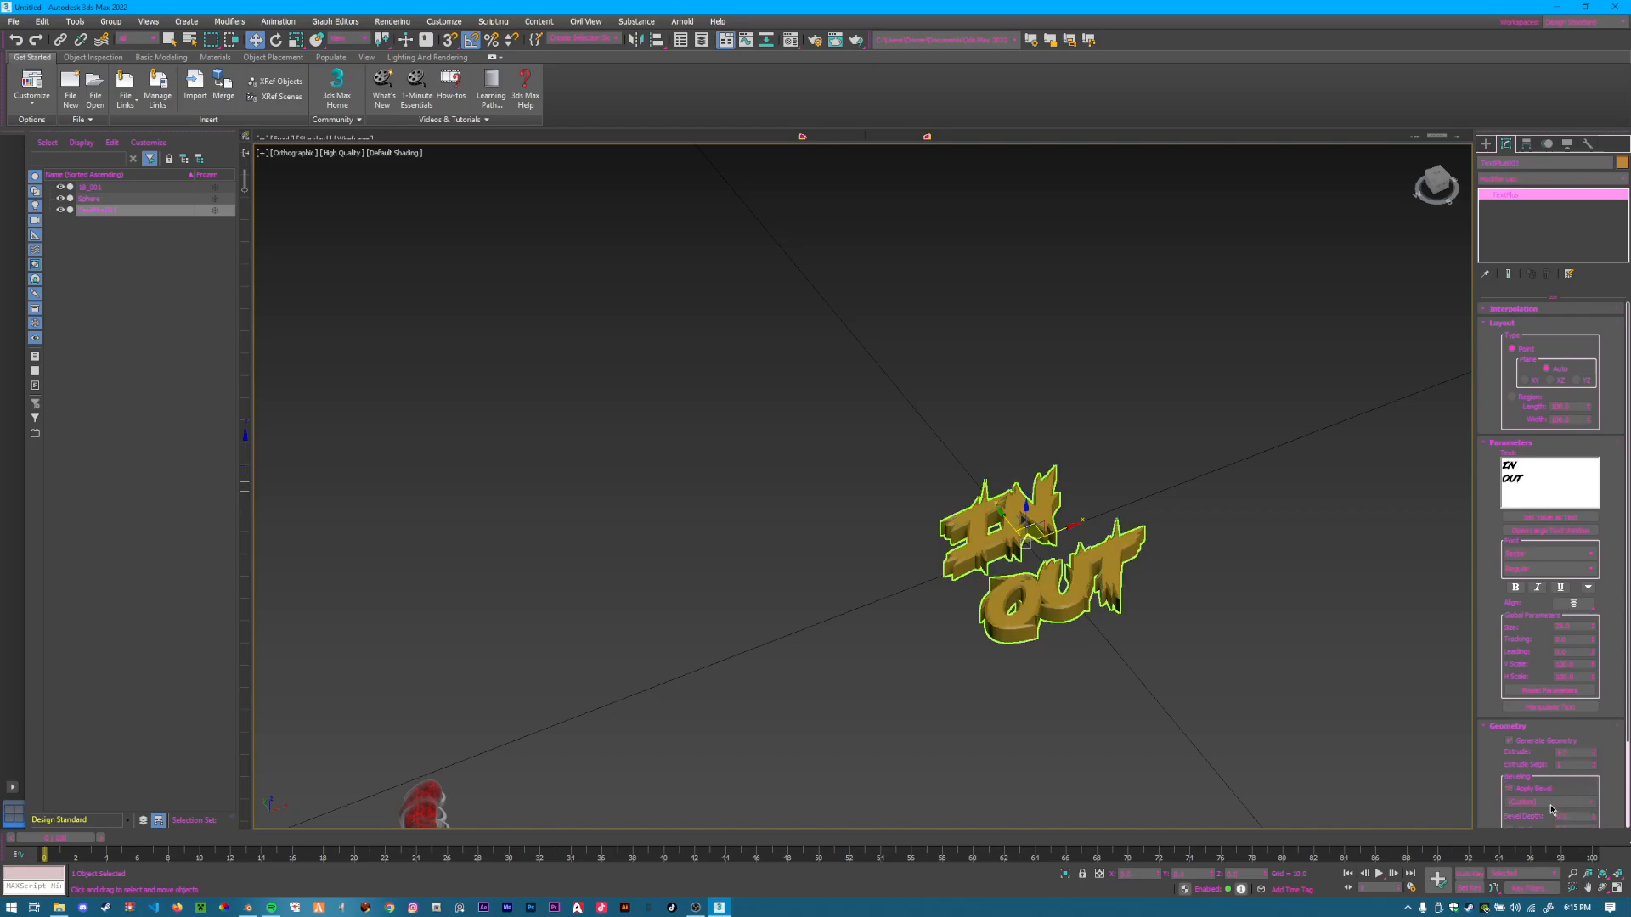
scroll(1096, 624, up, 5)
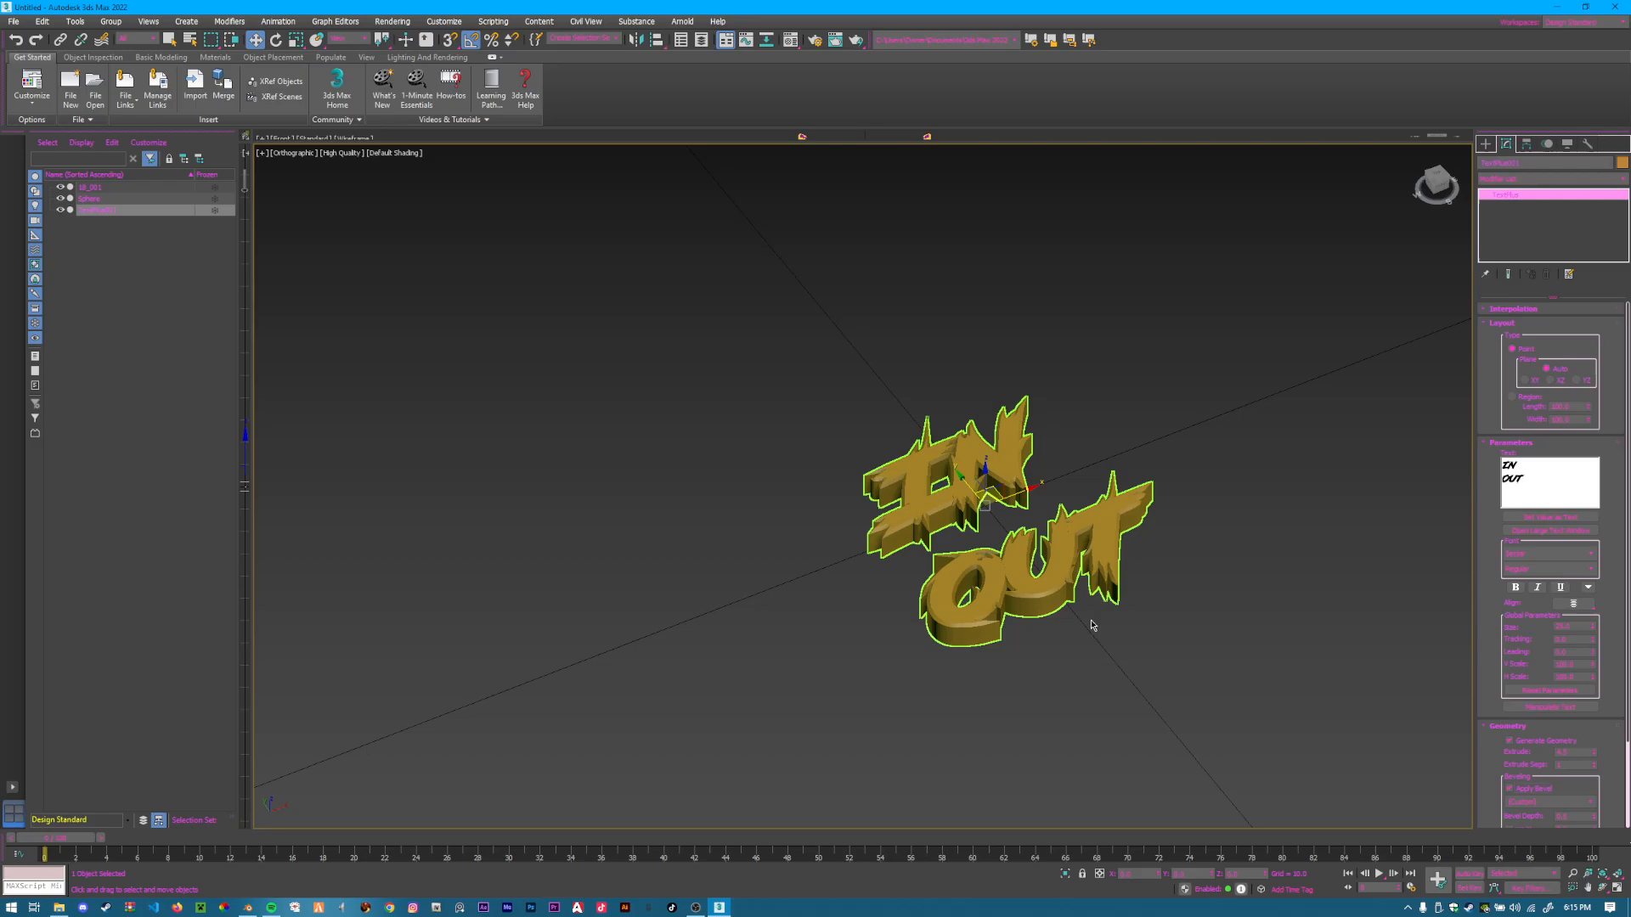
drag(1594, 816, 1592, 801)
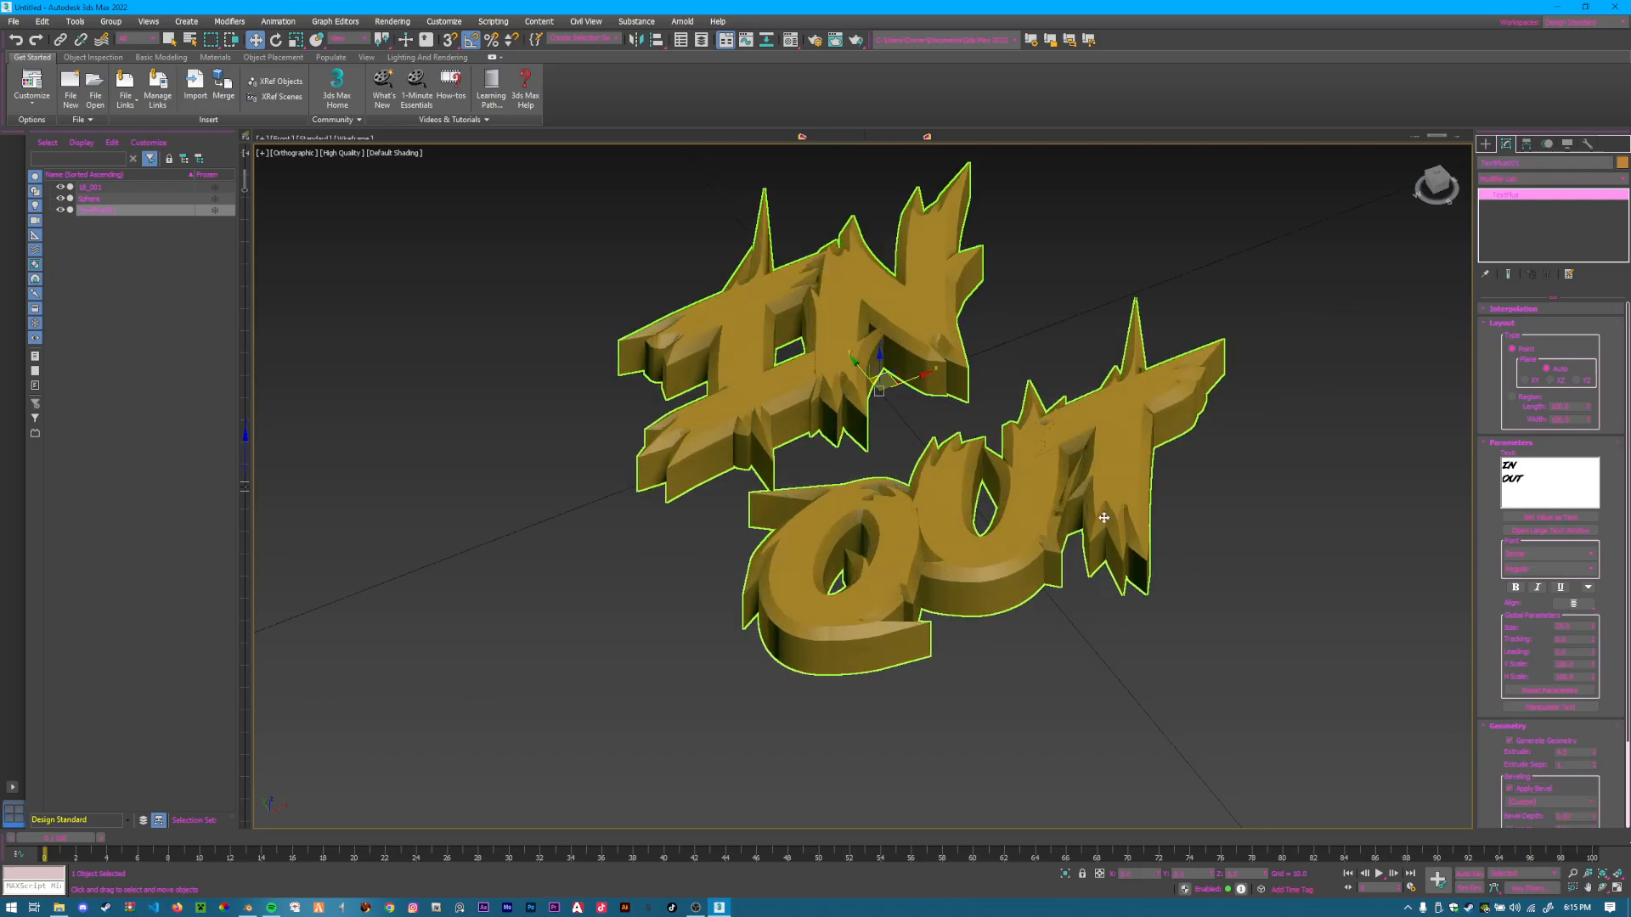
Convert the beveled text to an editable mesh.
right_click(1068, 498)
mouse_move(1105, 630)
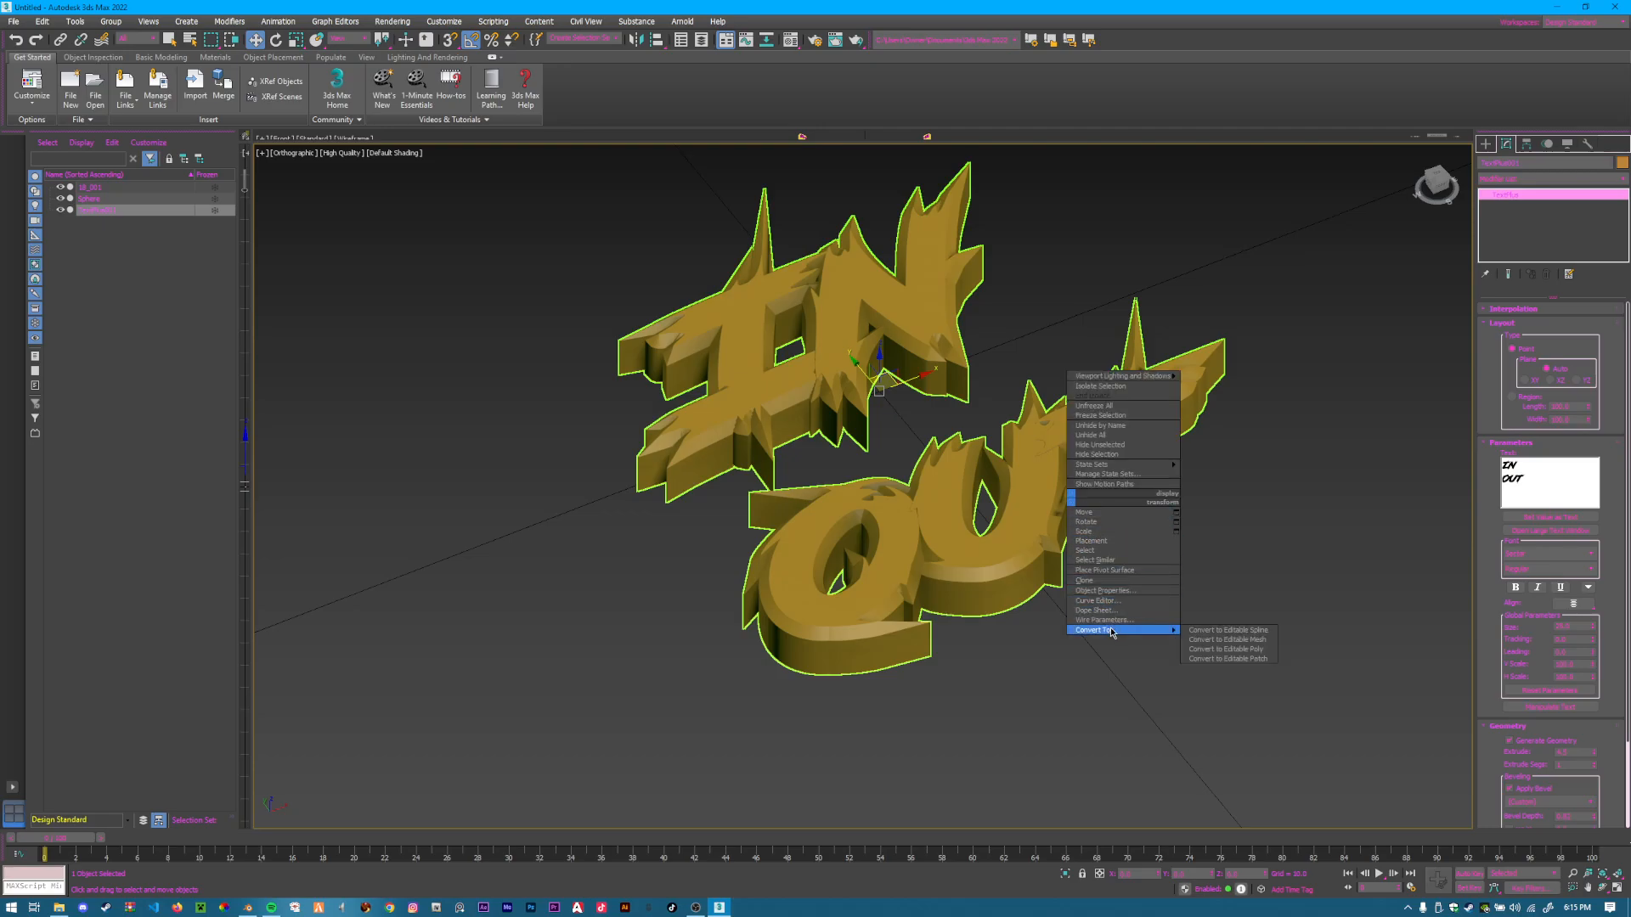
click(1205, 633)
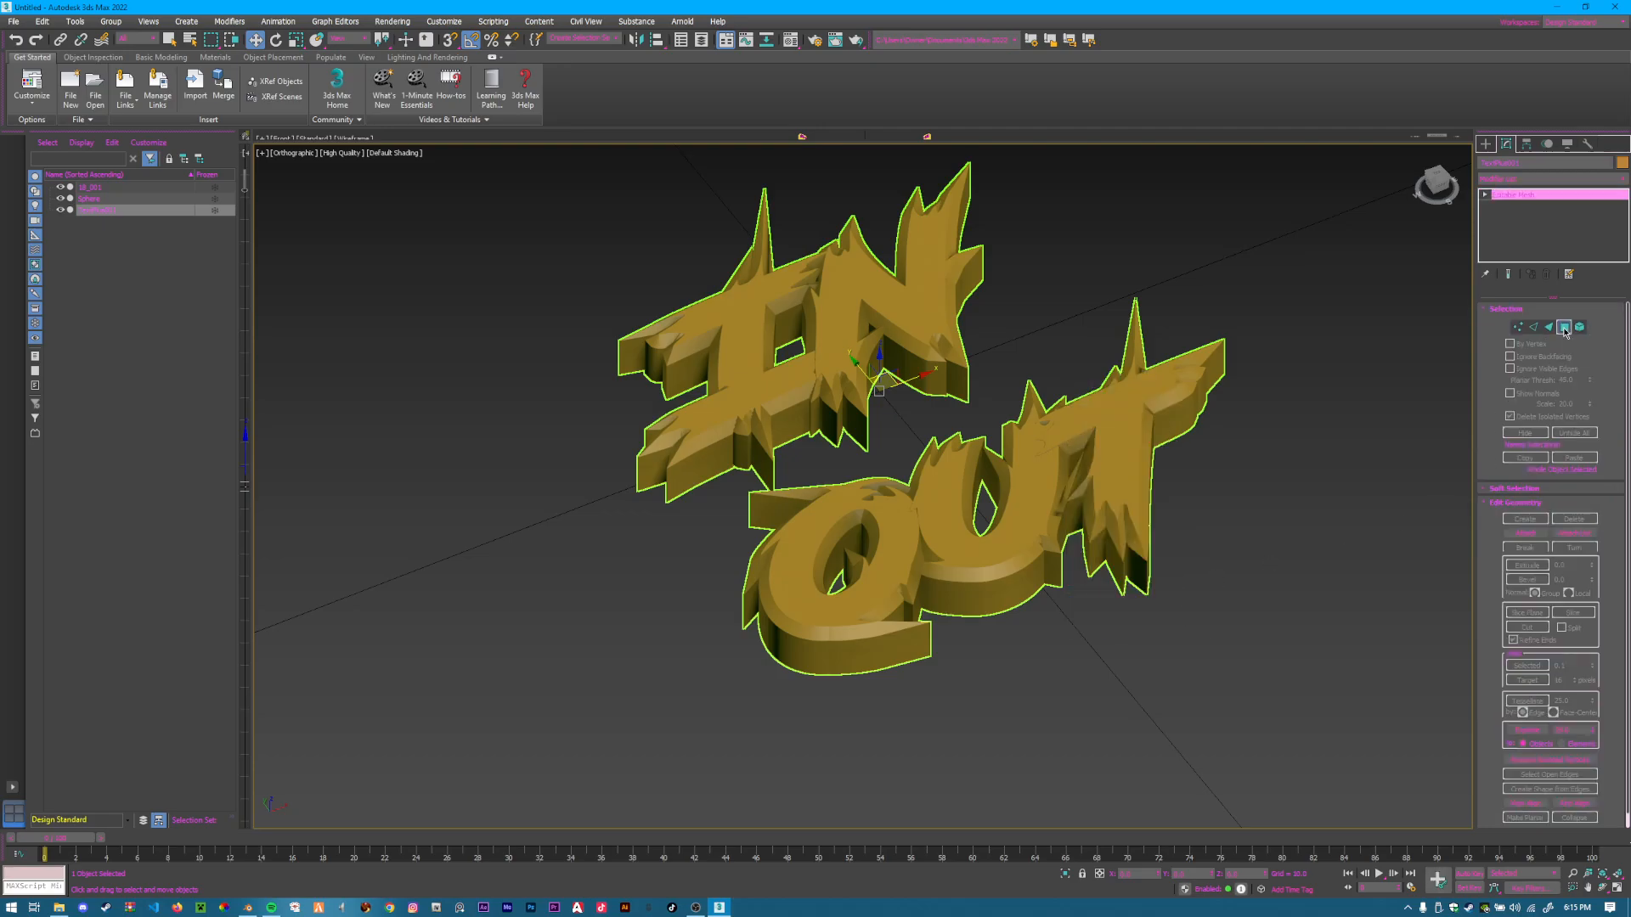
Select the front-face polygons of the letters in the text mesh, starting with O, U, T and I.
click(1564, 327)
click(899, 563)
ctrl+click(1005, 540)
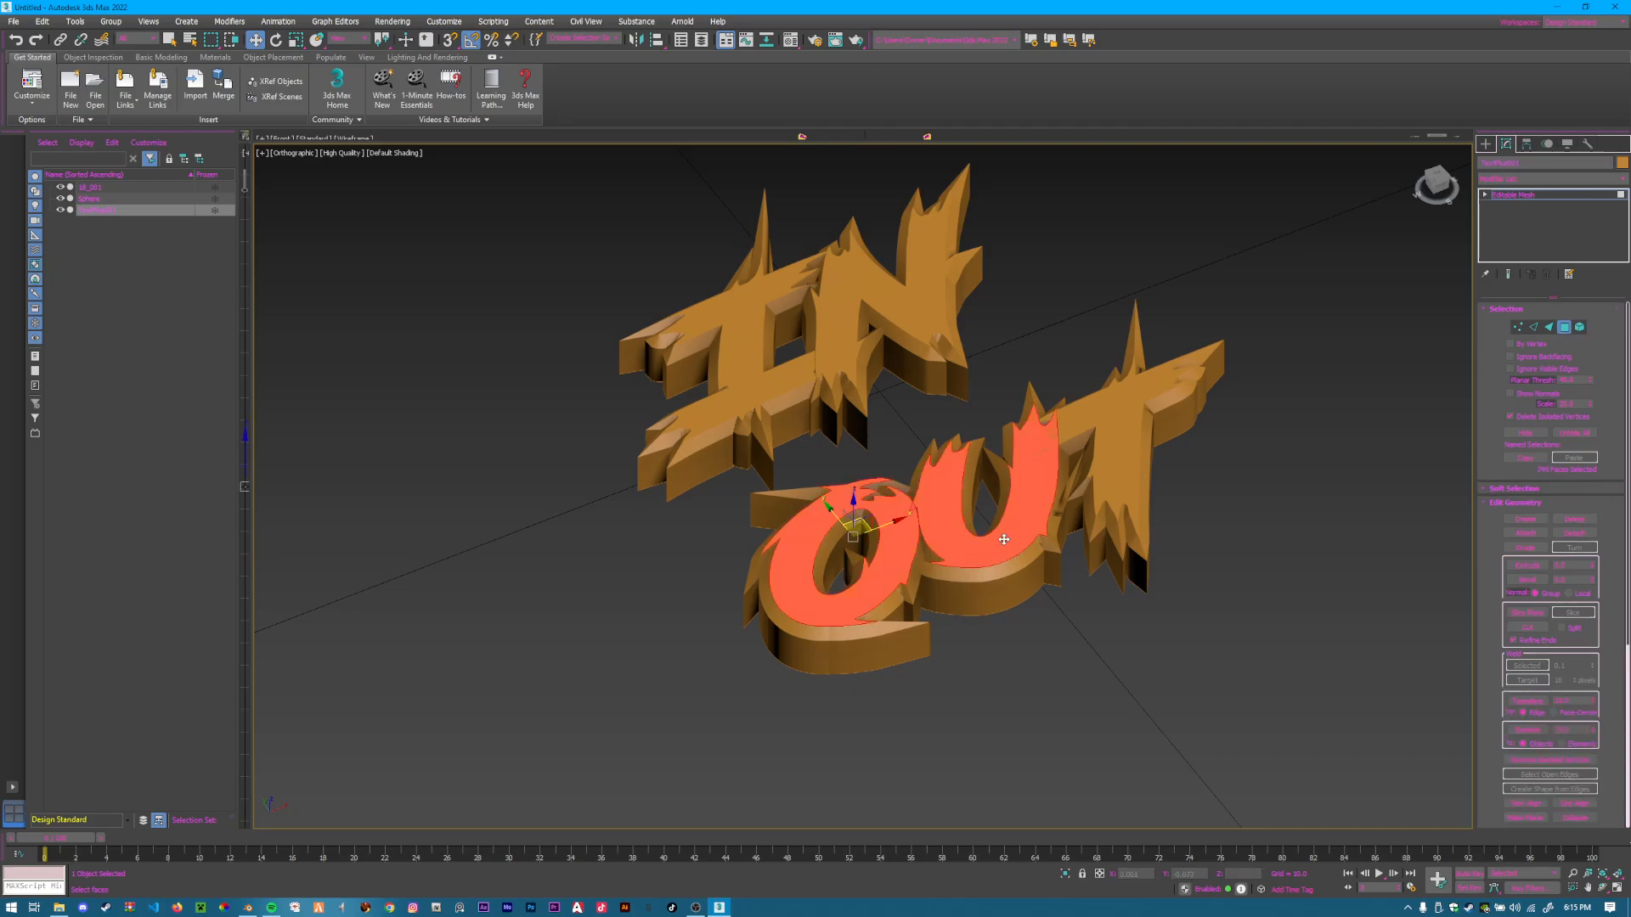
ctrl+click(1125, 417)
ctrl+click(747, 309)
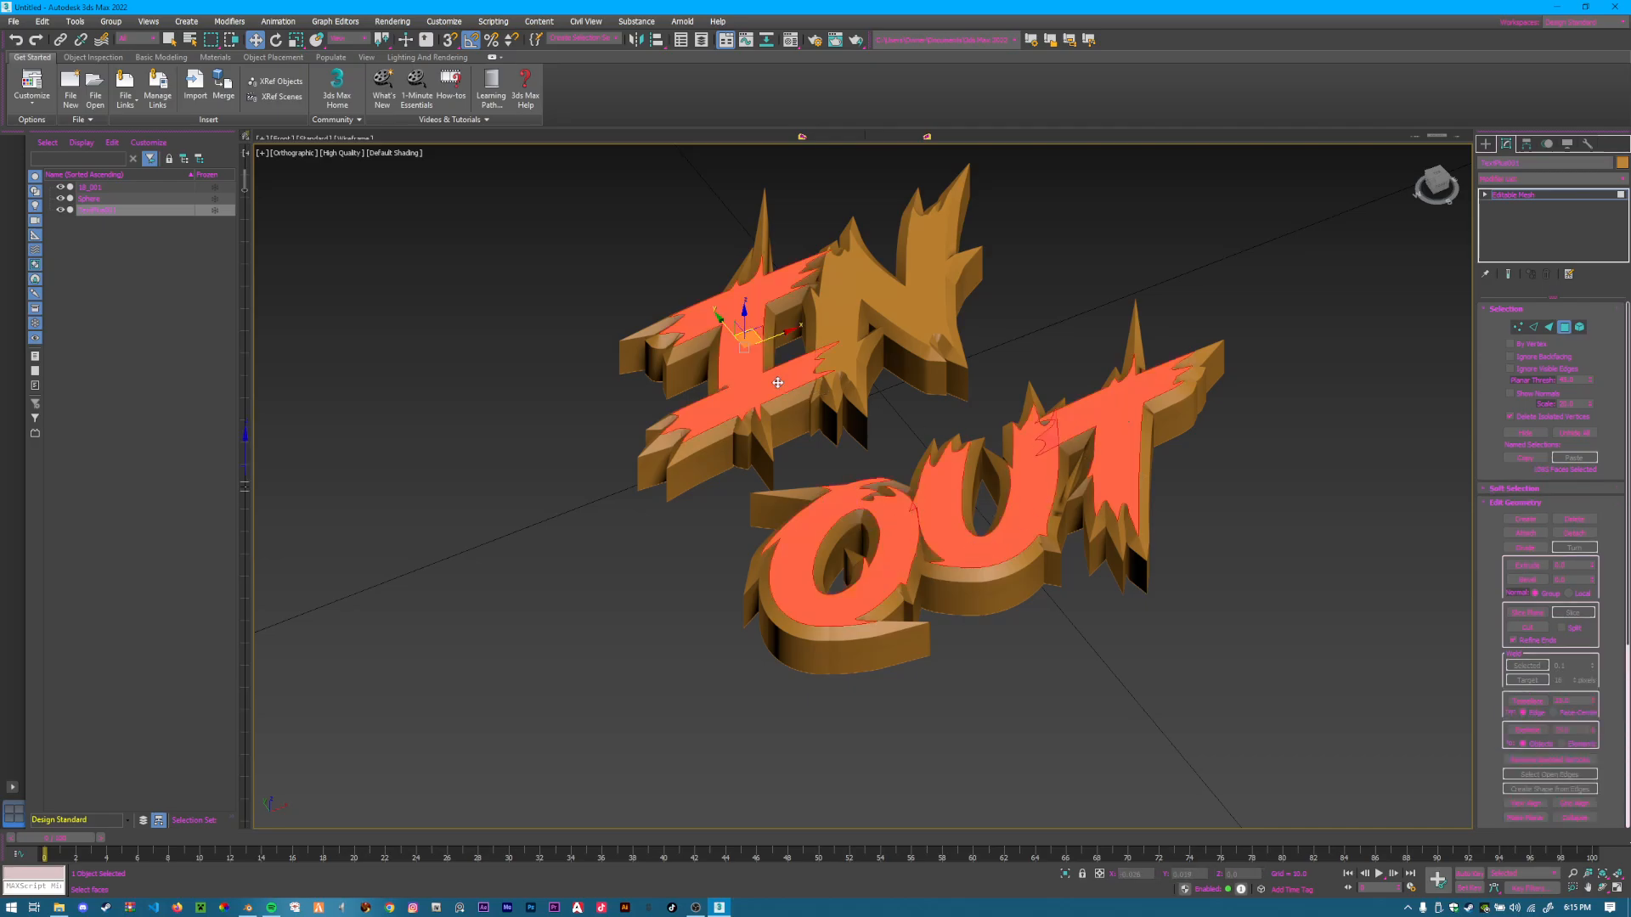
Extend the polygon selection to the letters' extruded sides from a level side view, leaving the bevels unselected.
alt+middle_drag(747, 309, 1050, 469)
click(1438, 181)
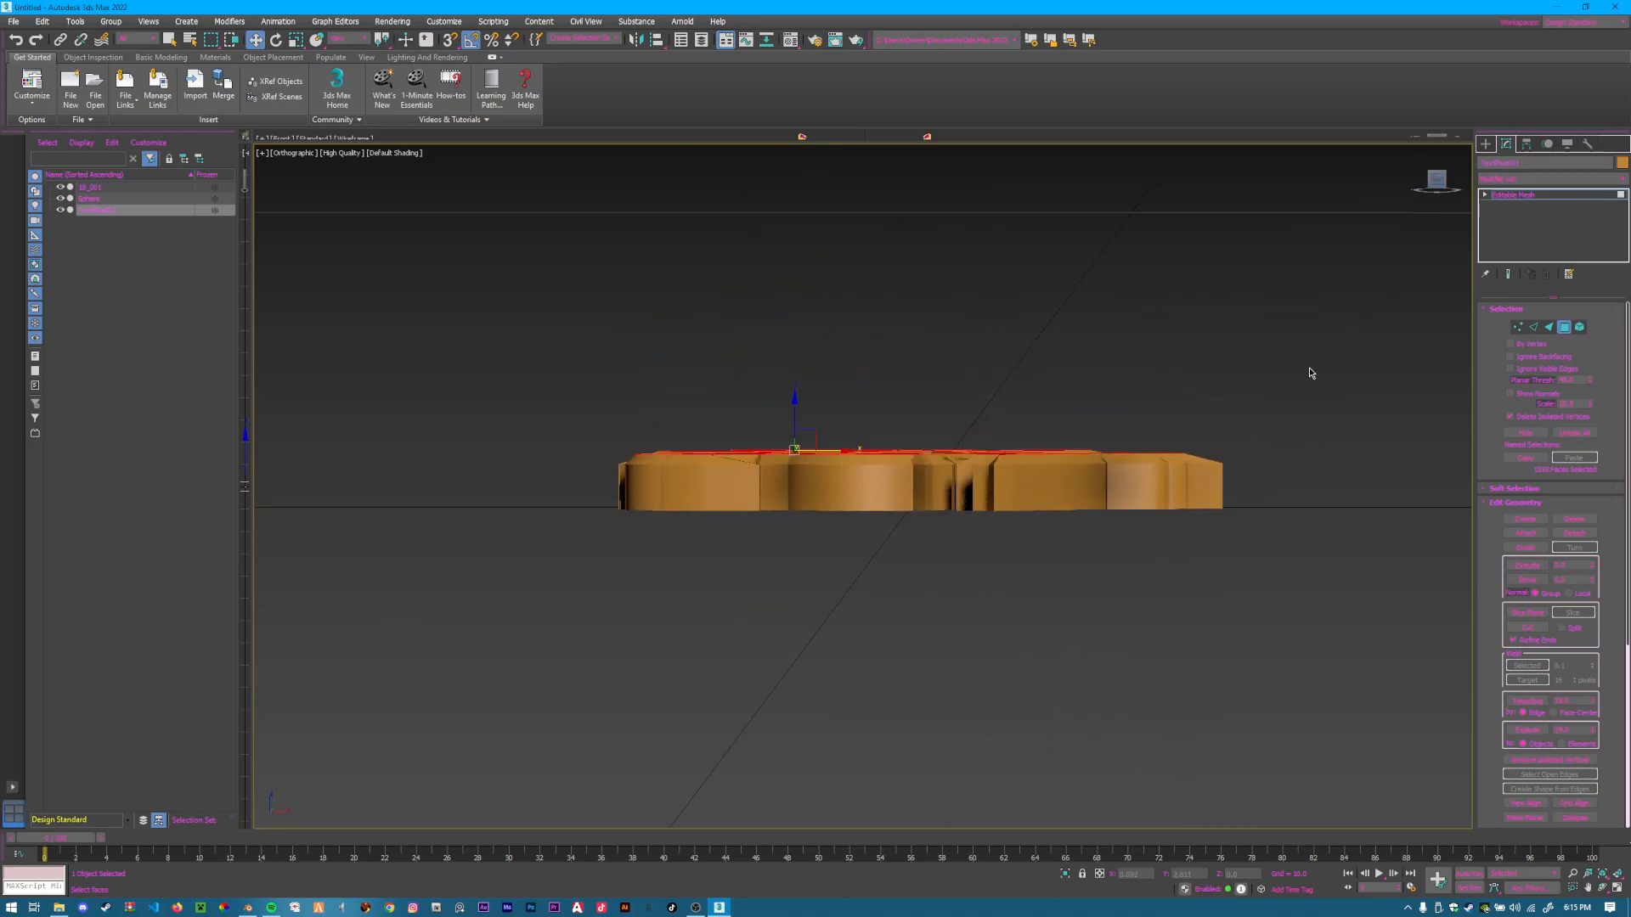
drag(1314, 565, 583, 488)
alt+middle_drag(1078, 488, 1101, 556)
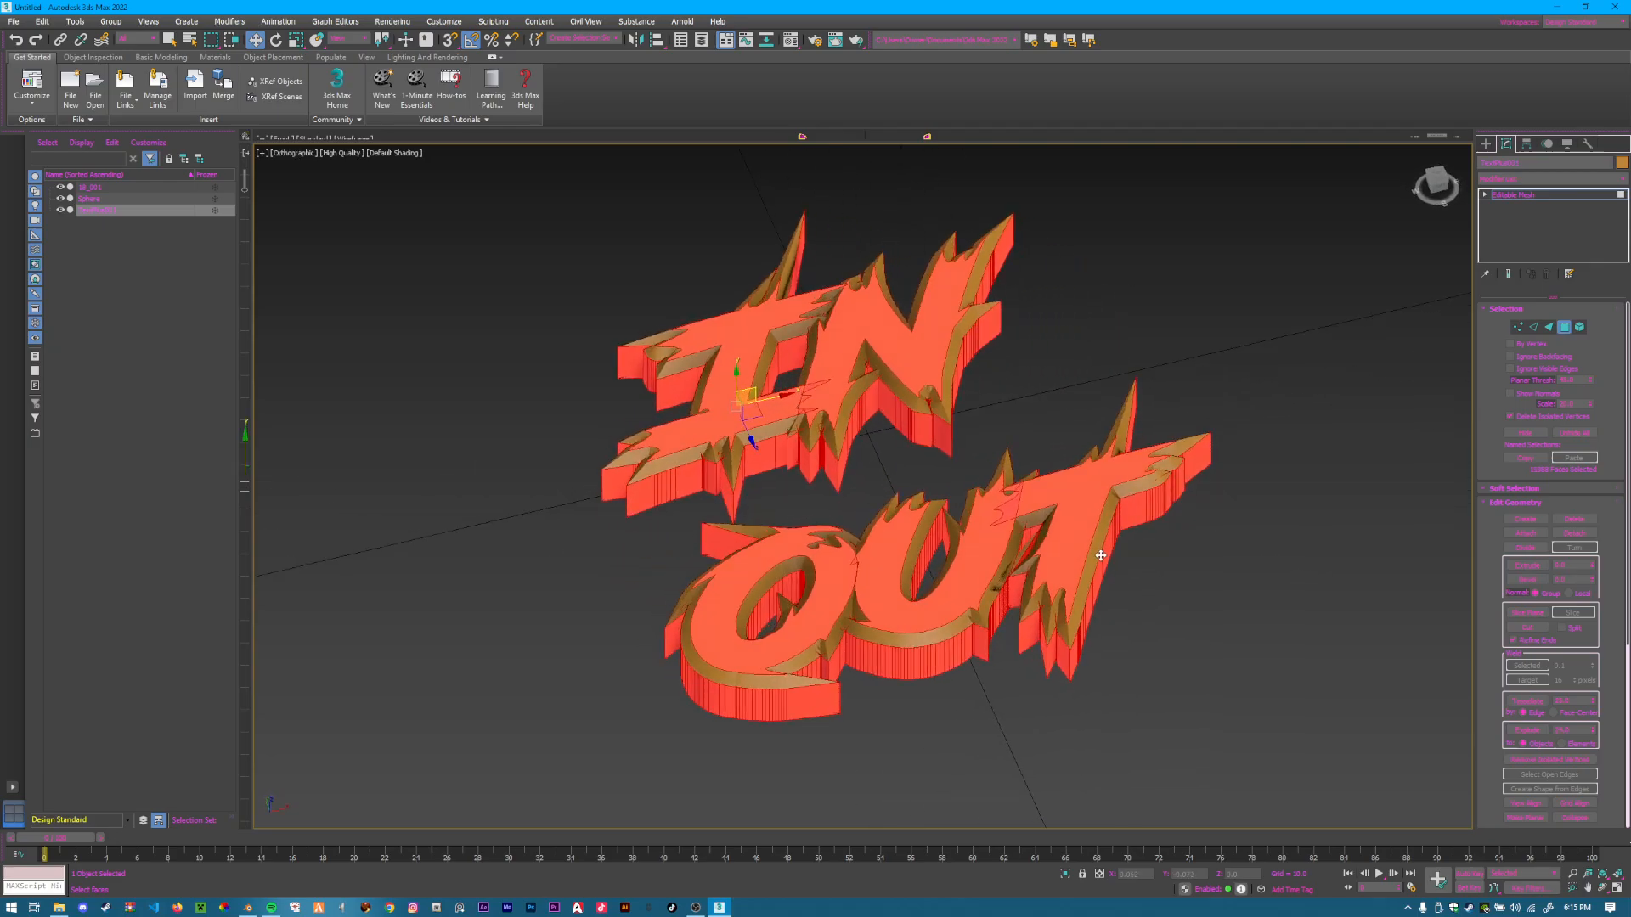
key(ctrl+z)
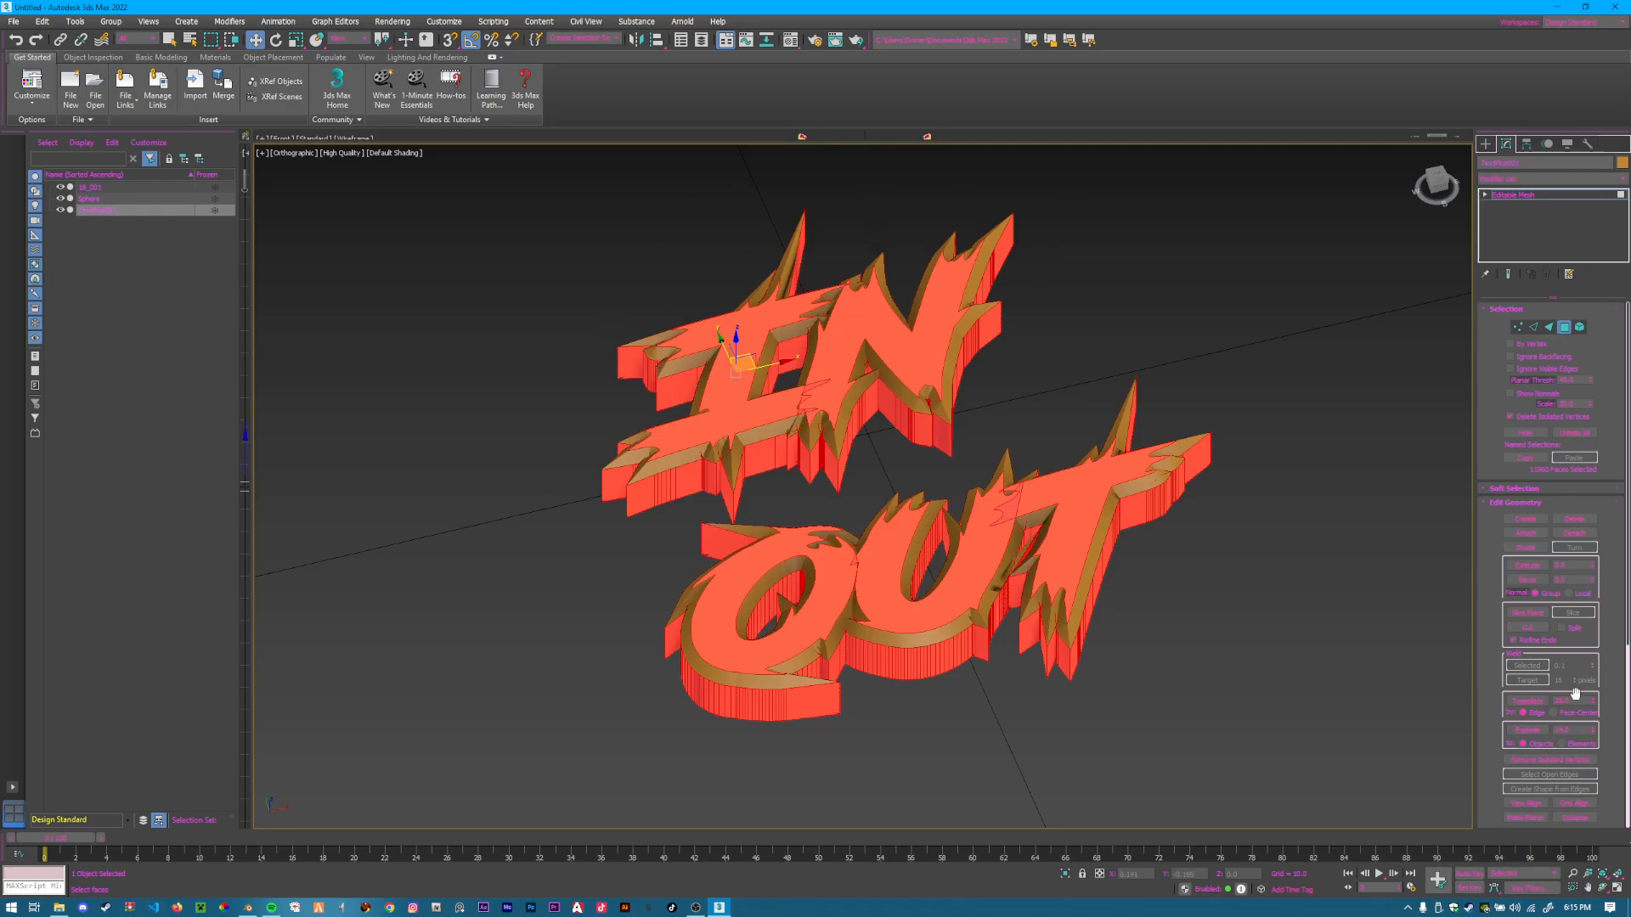
Detach the selected front and side faces as a separate object and leave polygon selection.
click(1574, 532)
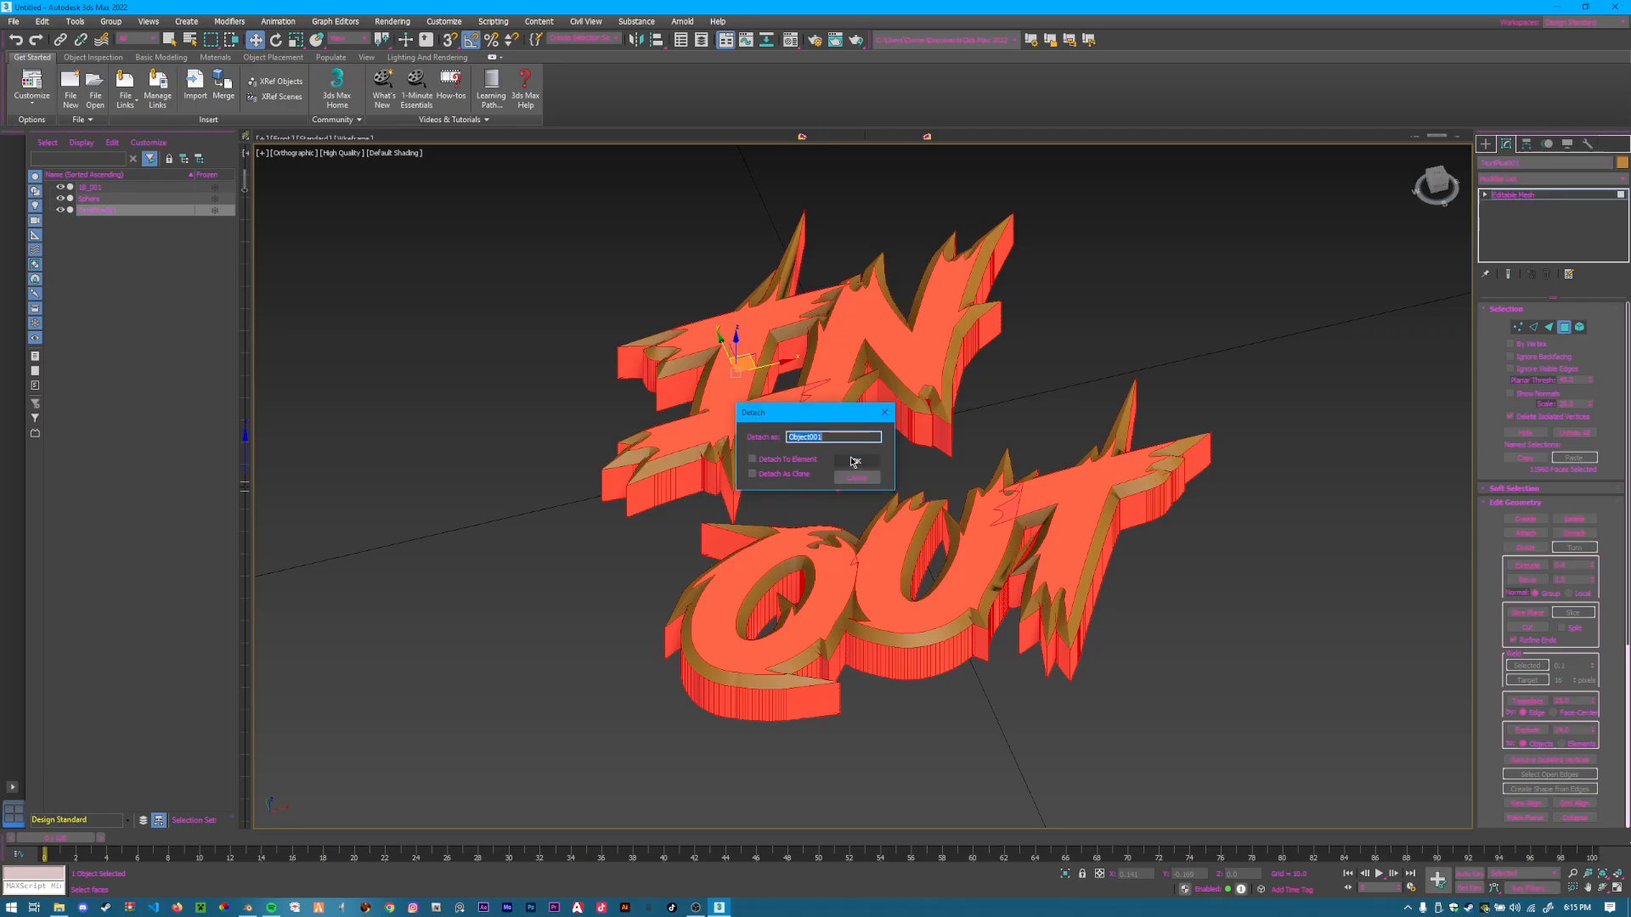
click(855, 461)
key(4)
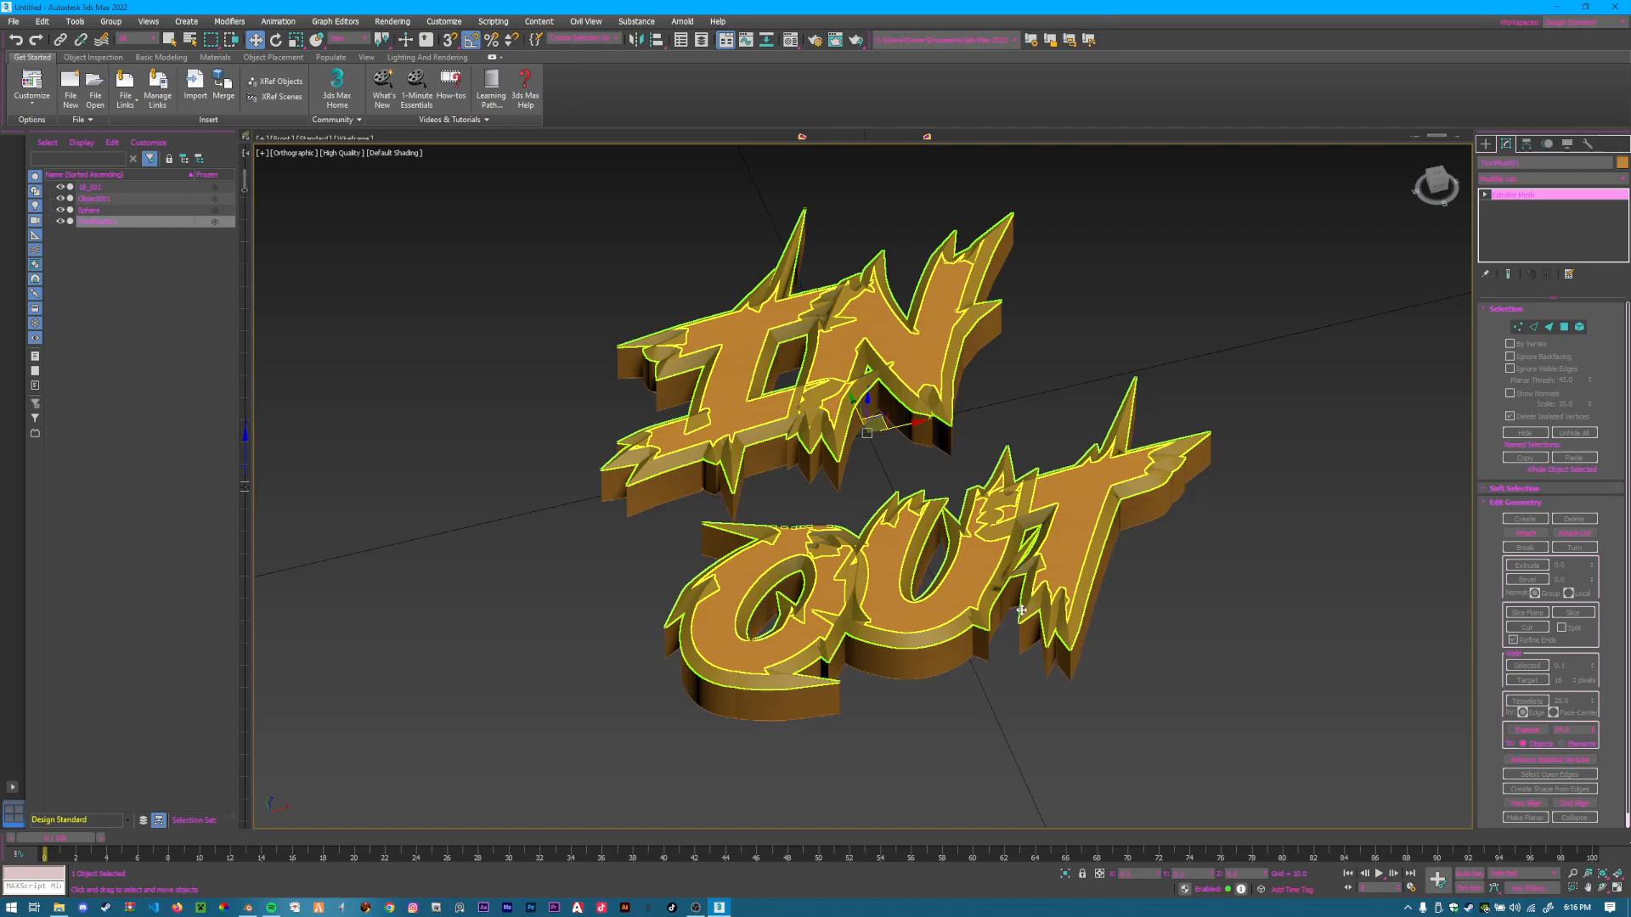
Apply a texture file from File Explorer to the detached front and side faces of the text.
scroll(1021, 610, up, 3)
click(60, 909)
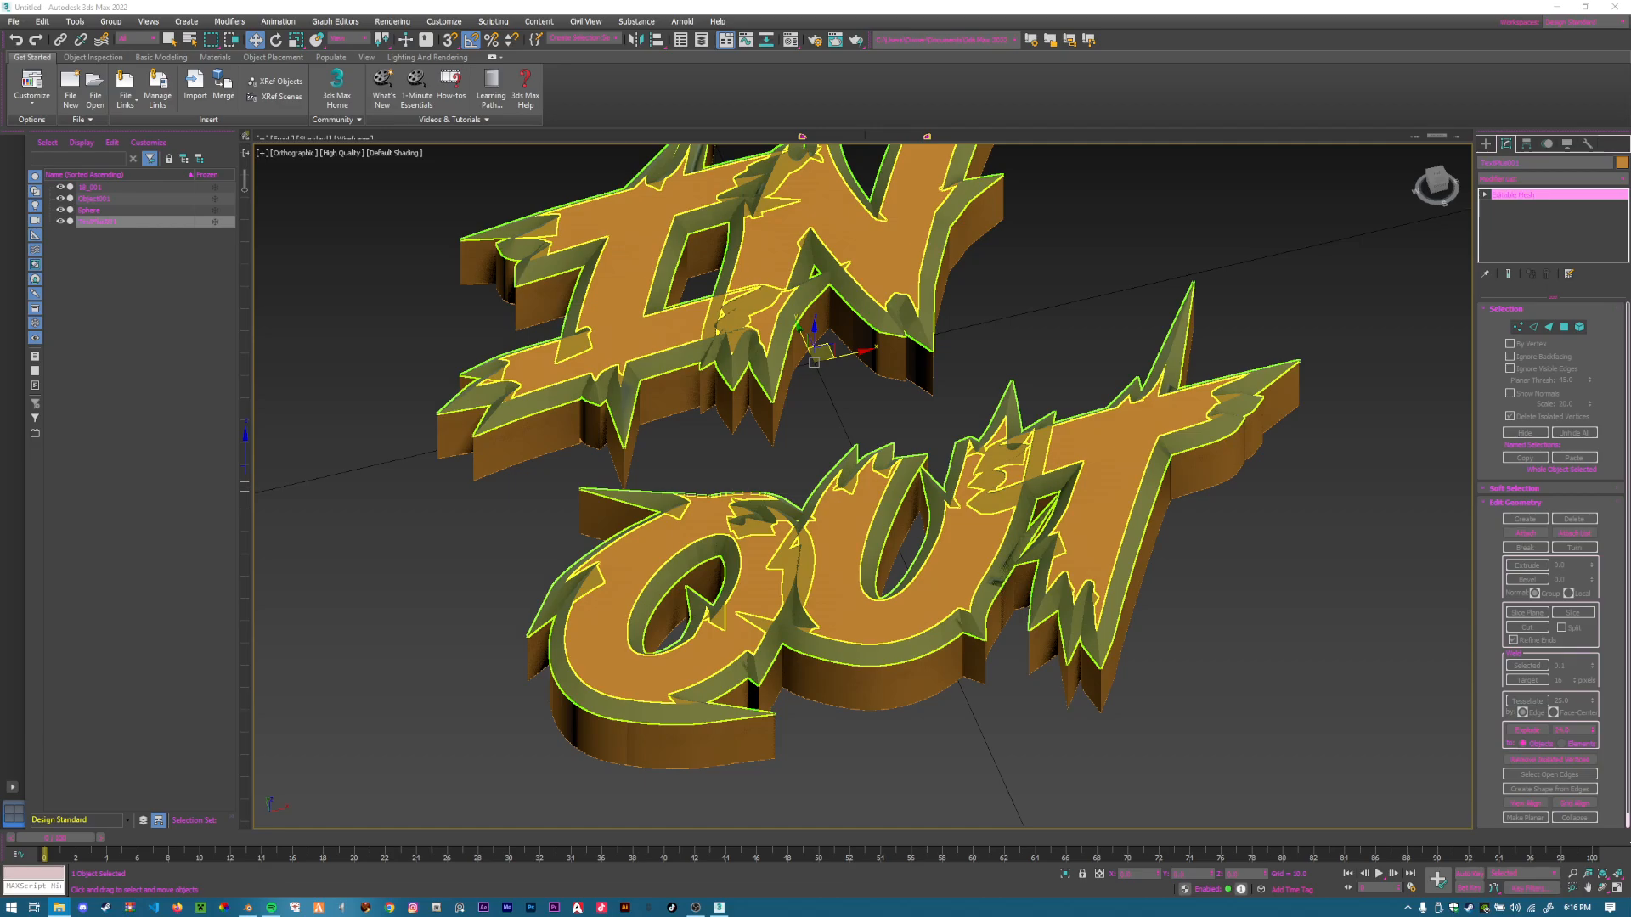
drag(0, 595, 959, 570)
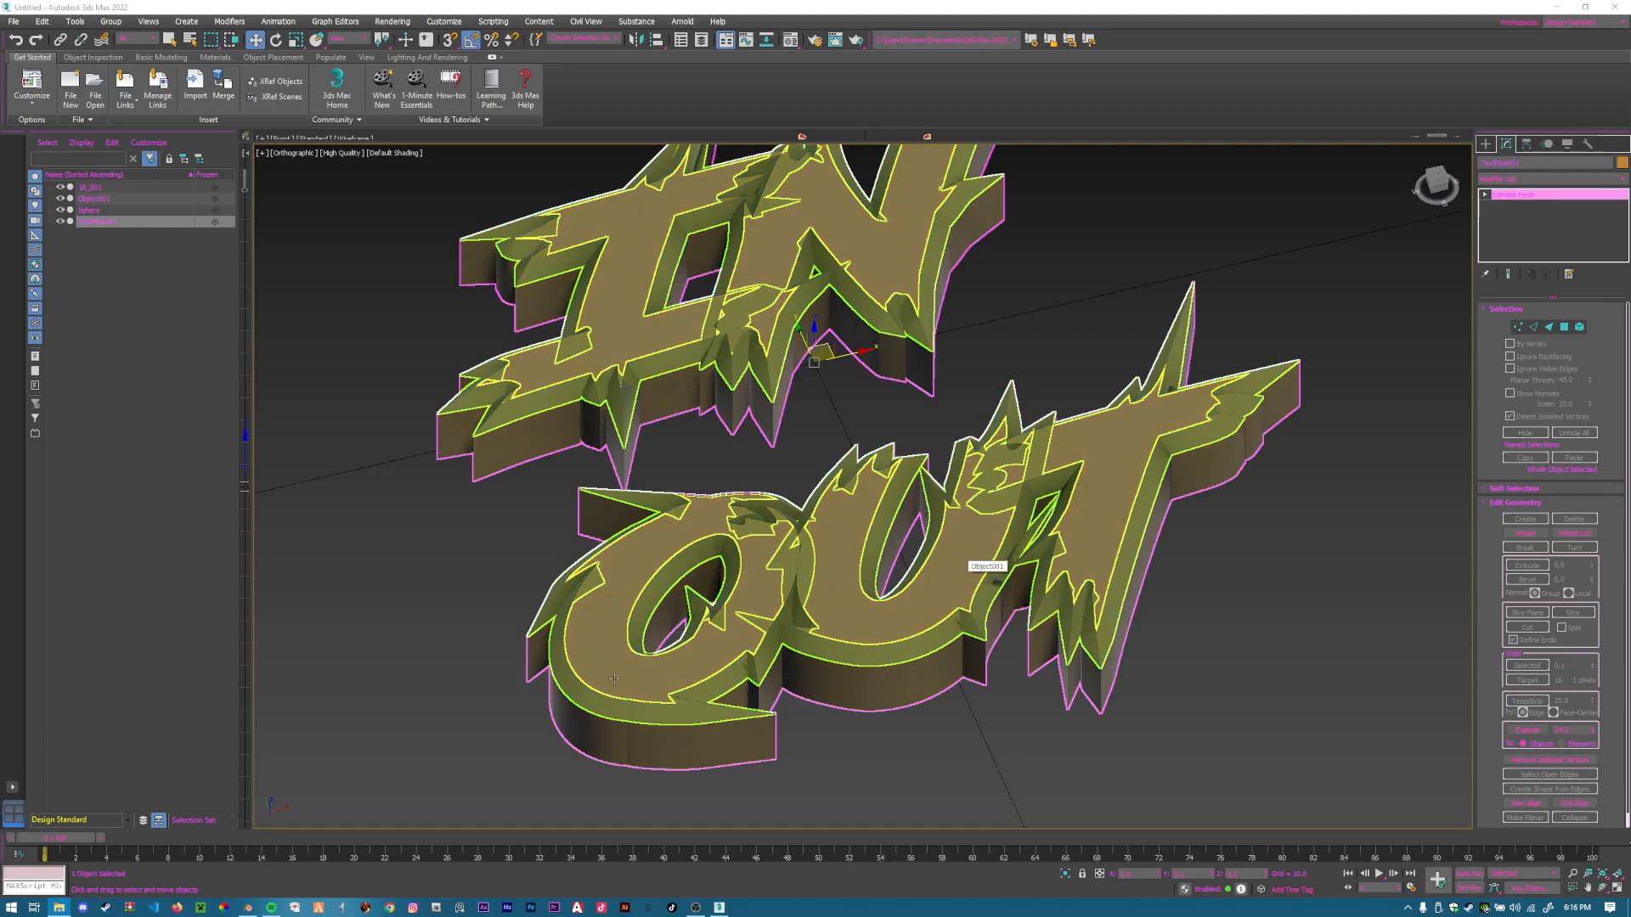